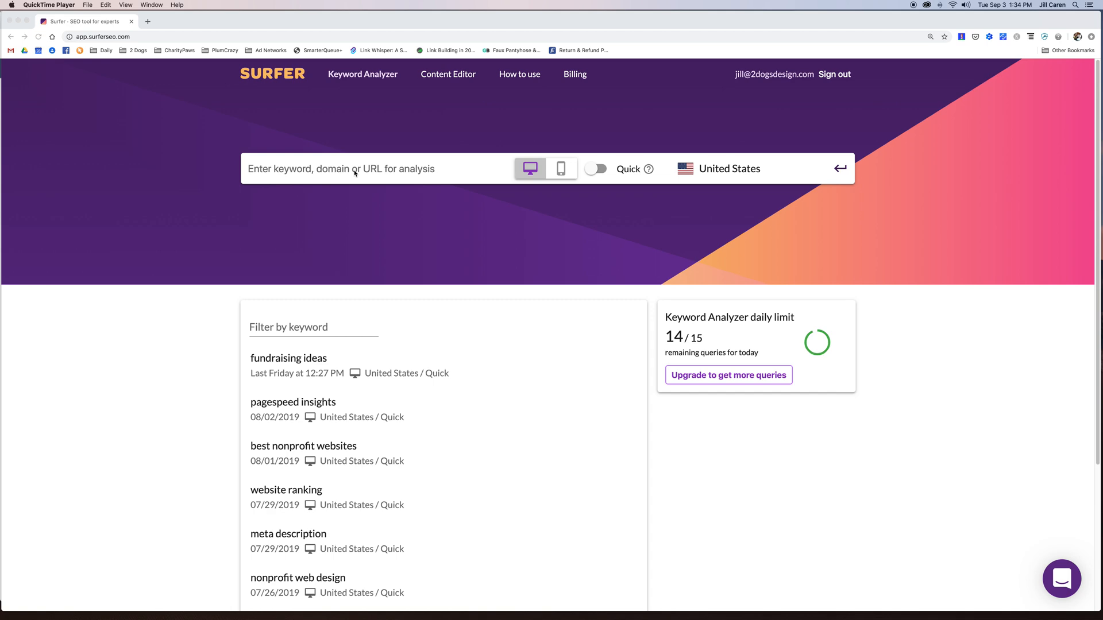
- Enter 'keyword goes here' as the sample keyword, keeping United States as the search country
left_click(290, 173)
left_click(283, 167)
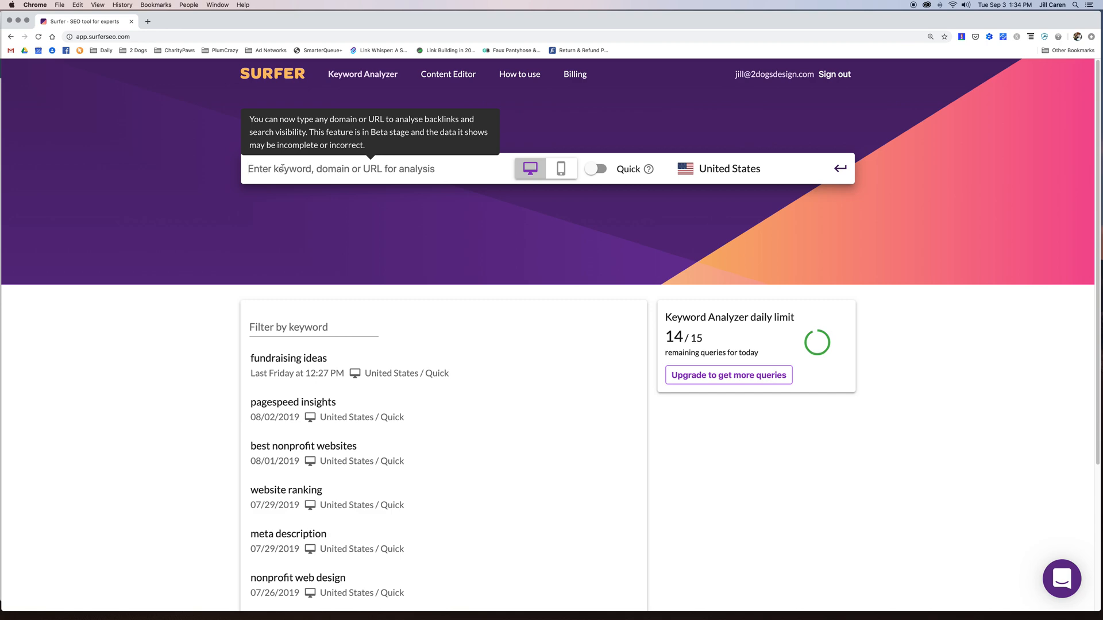
type("keyword goes here")
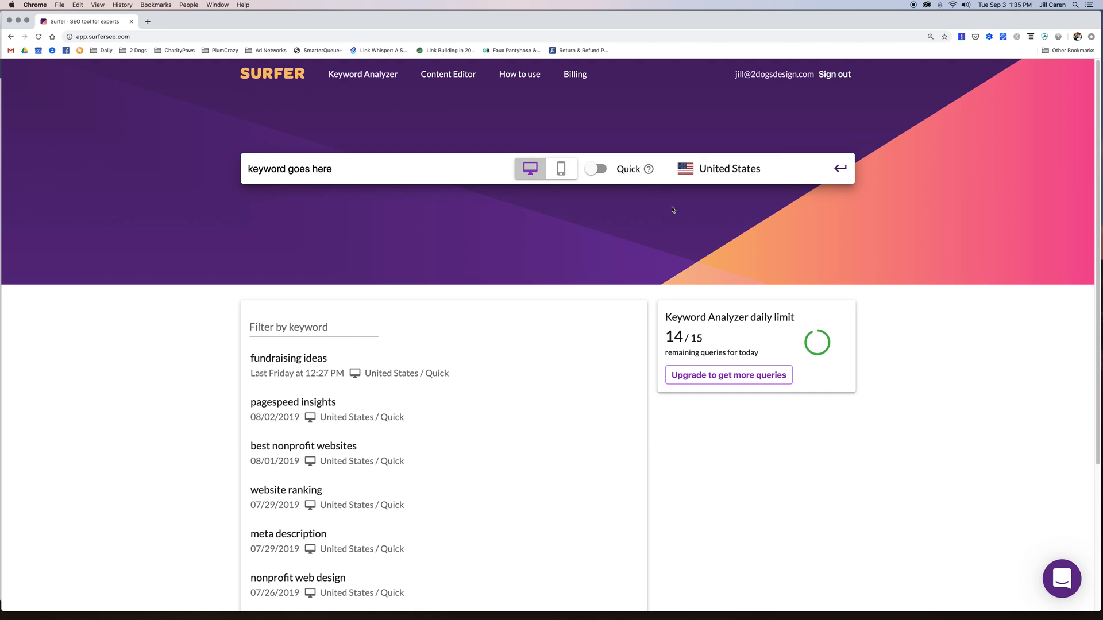
left_click(734, 169)
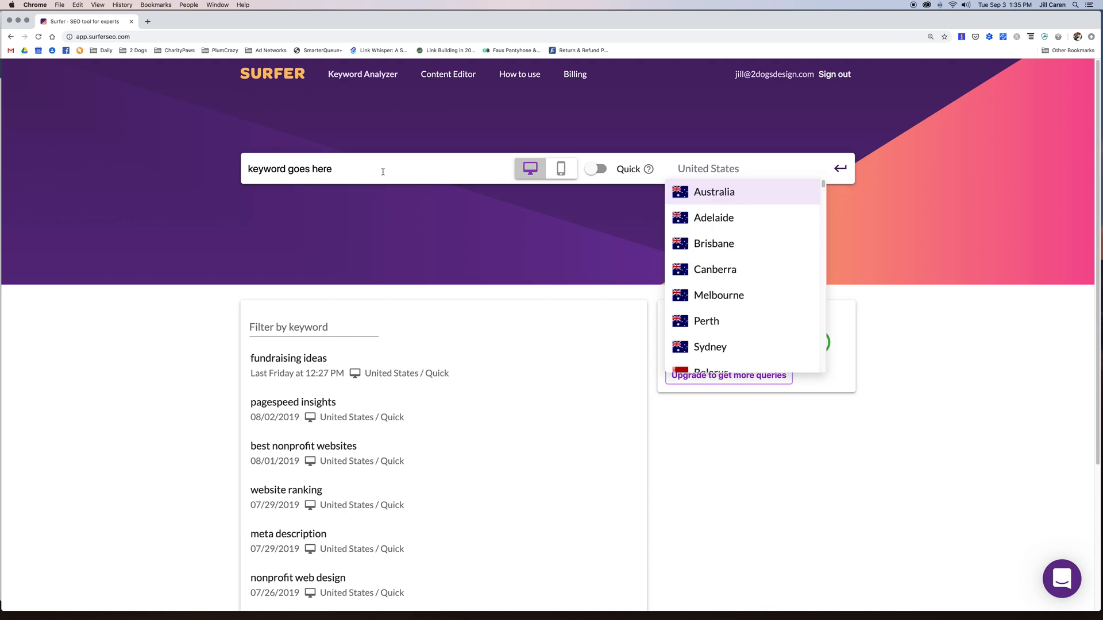
left_click(739, 168)
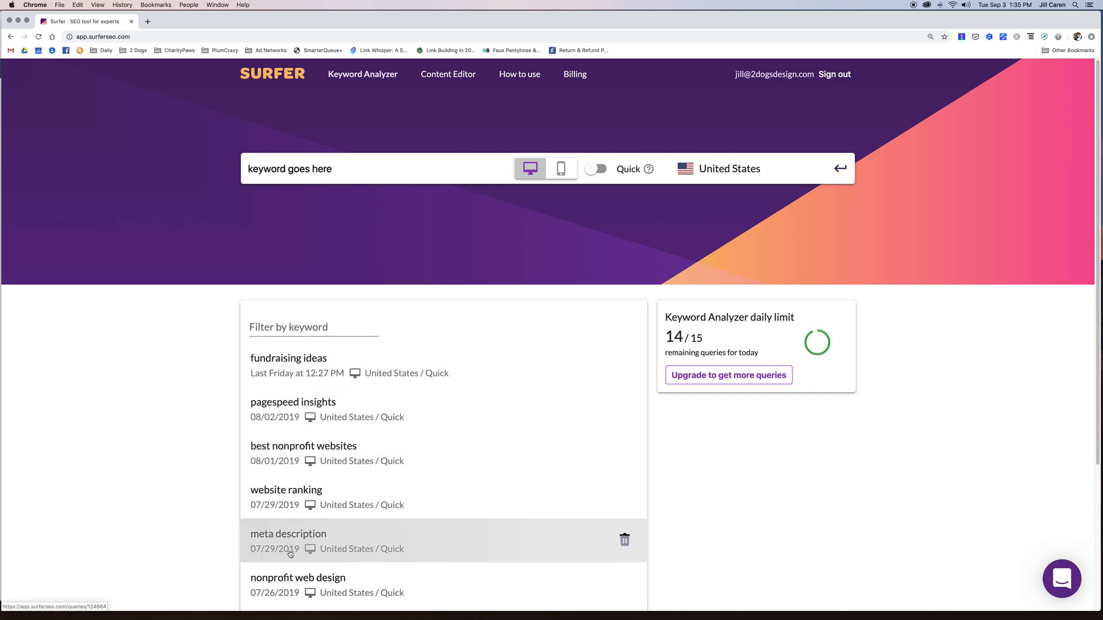
- Open the saved 'fundraising ideas' analysis, inspect its word-count chart and scroll to the competing results
left_click(304, 360)
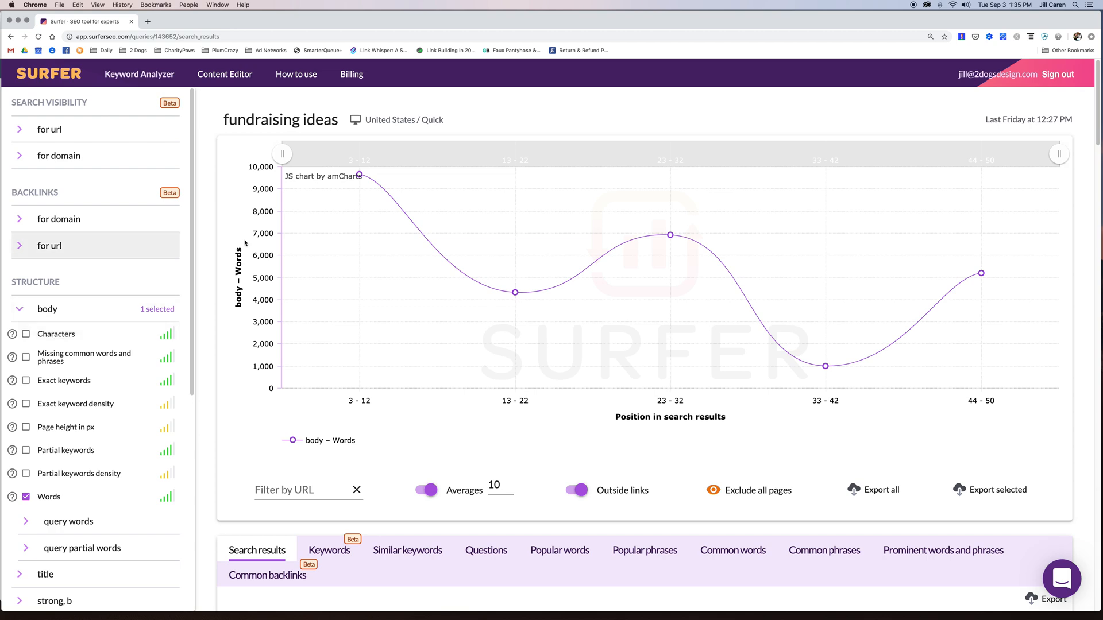
mouse_move(618, 239)
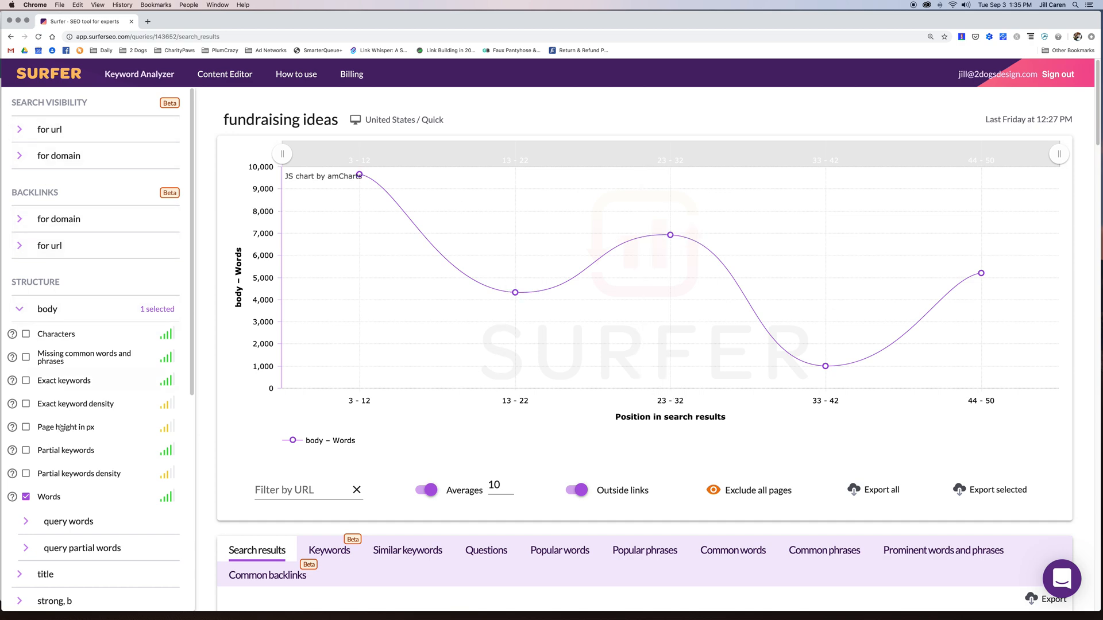
mouse_move(493, 309)
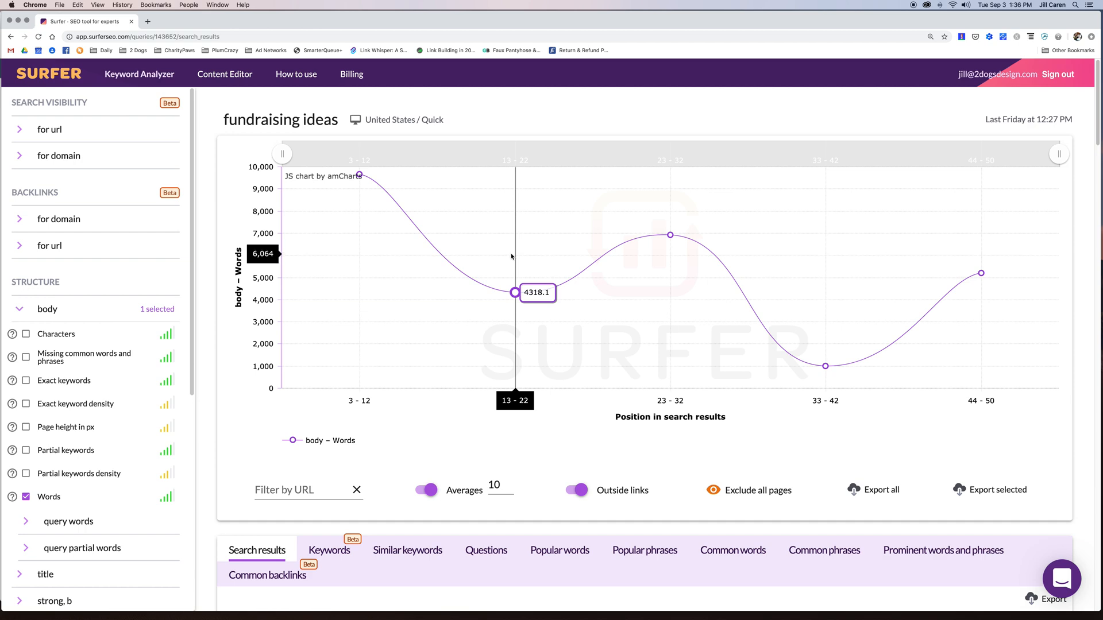
scroll(511, 257, "down", 7)
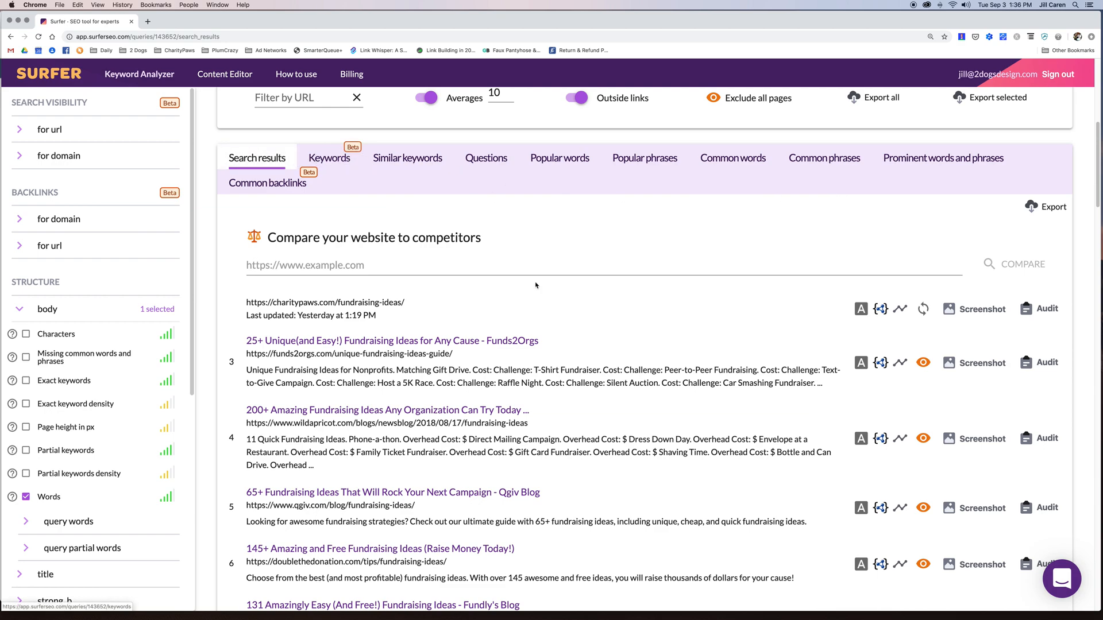
scroll(535, 285, "down", 8)
scroll(535, 285, "down", 20)
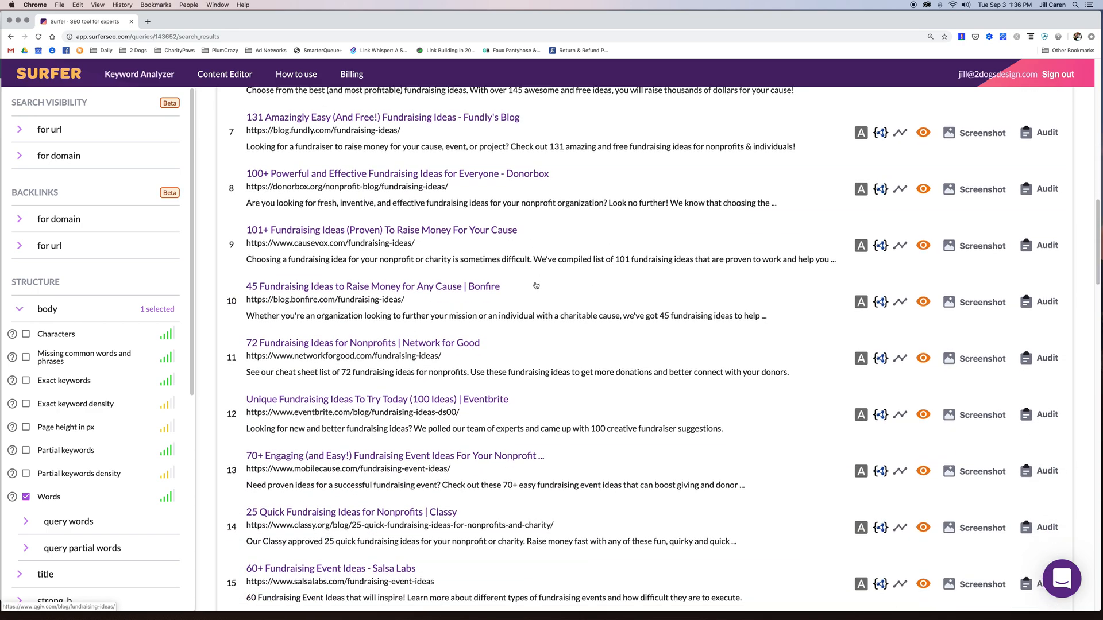
scroll(535, 286, "up", 20)
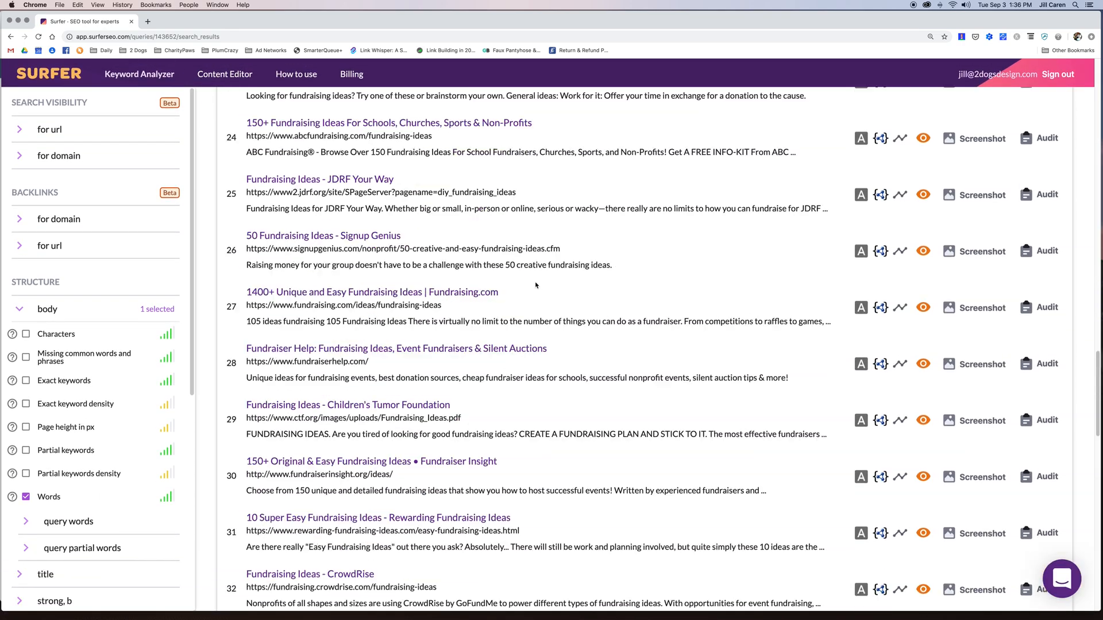
left_click_drag(338, 122, 226, 117)
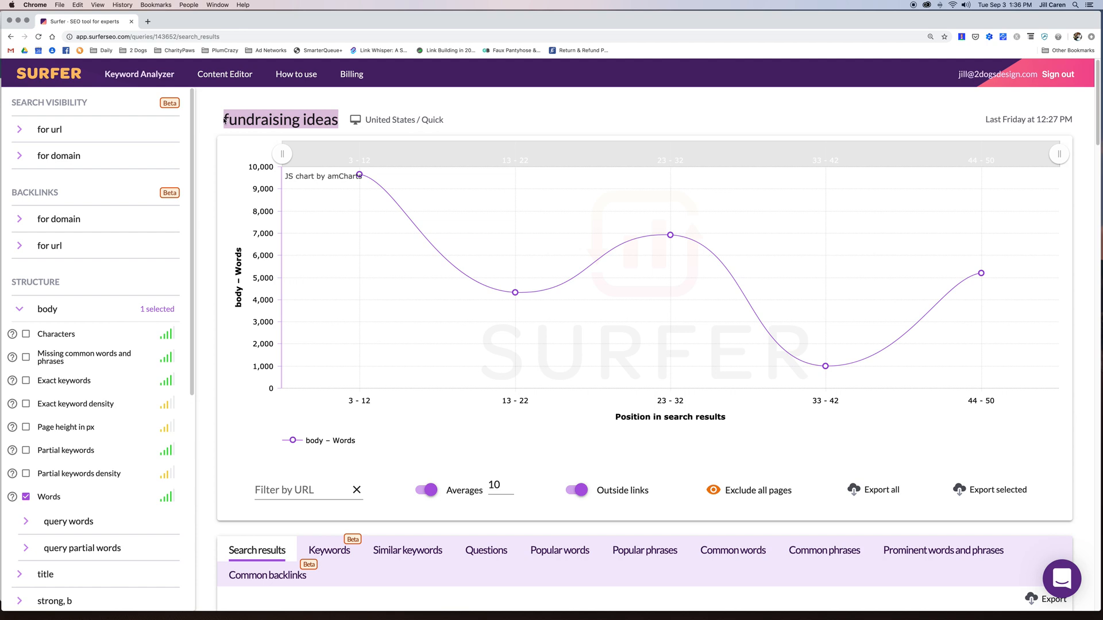
scroll(296, 121, "down", 5)
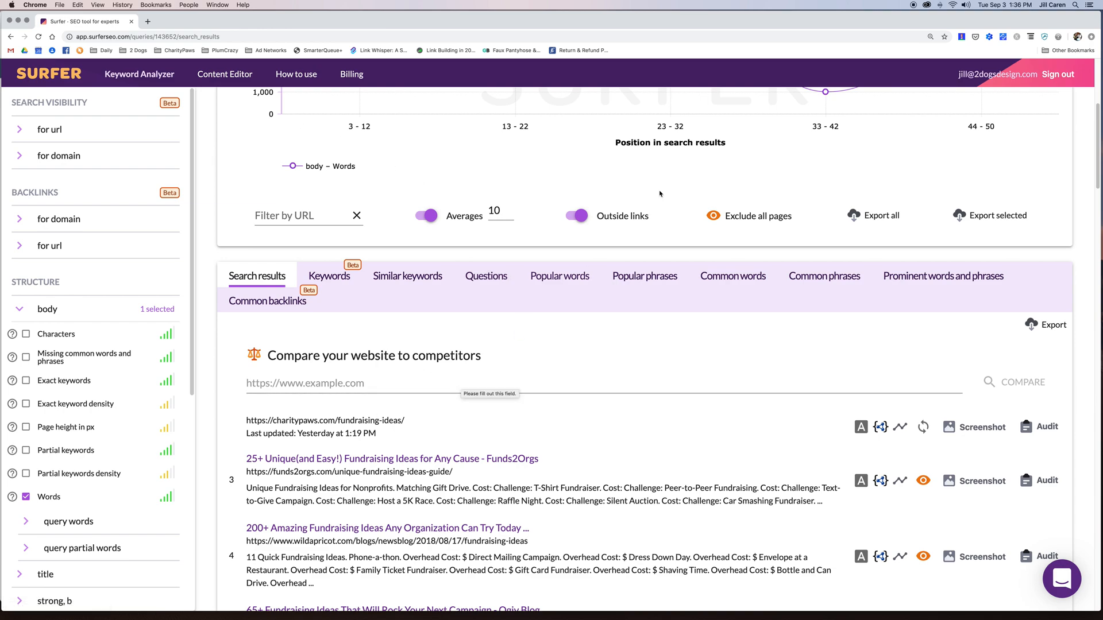
scroll(460, 377, "up", 4)
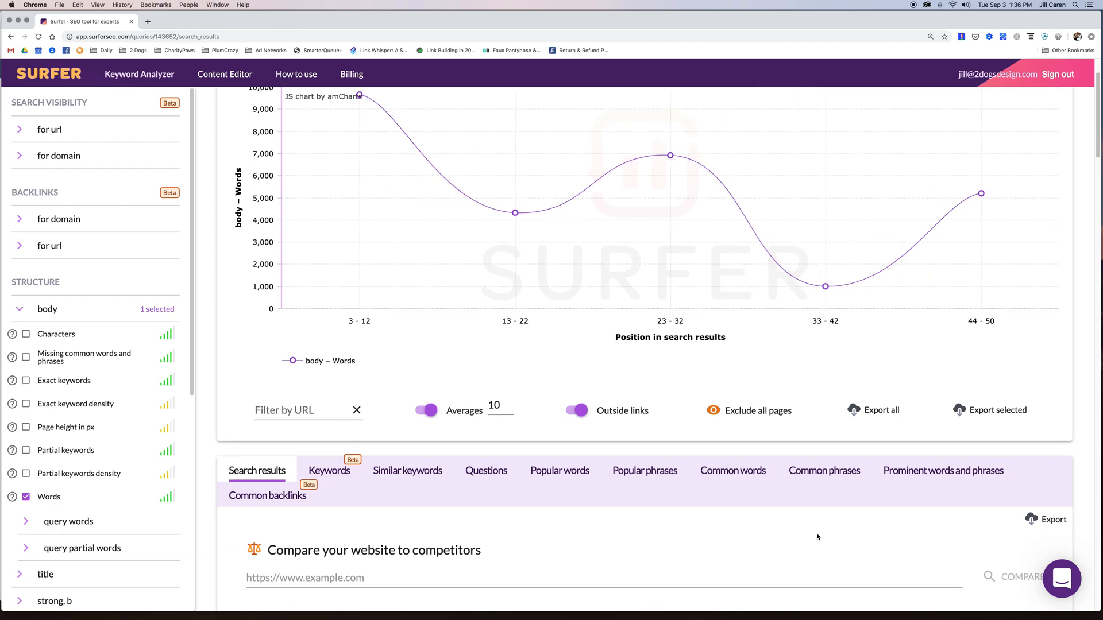
scroll(821, 534, "down", 3)
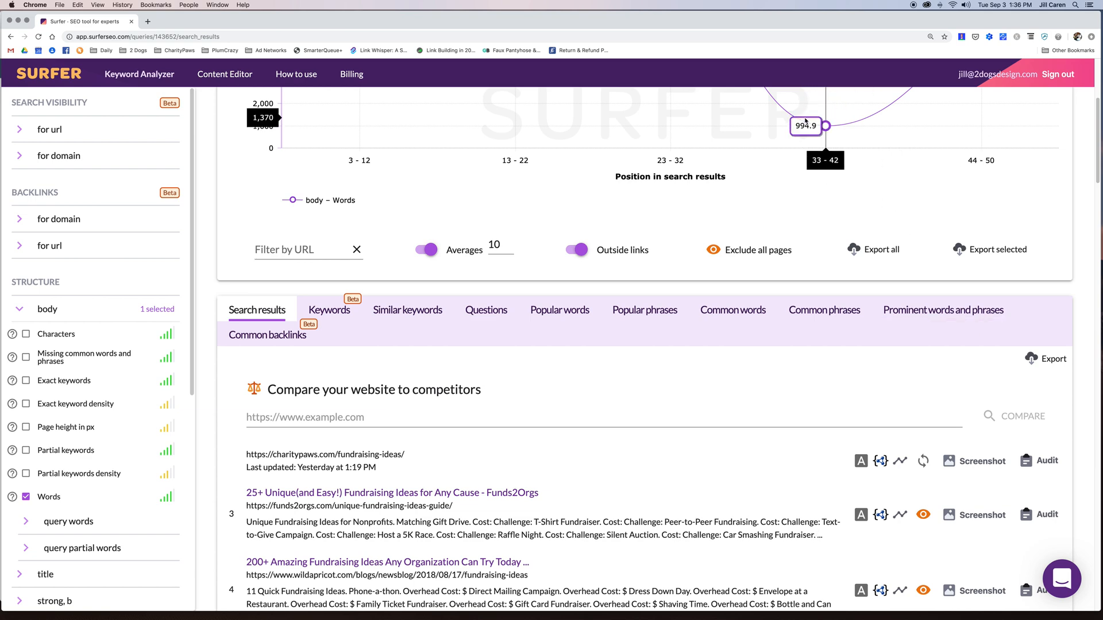
left_click(313, 414)
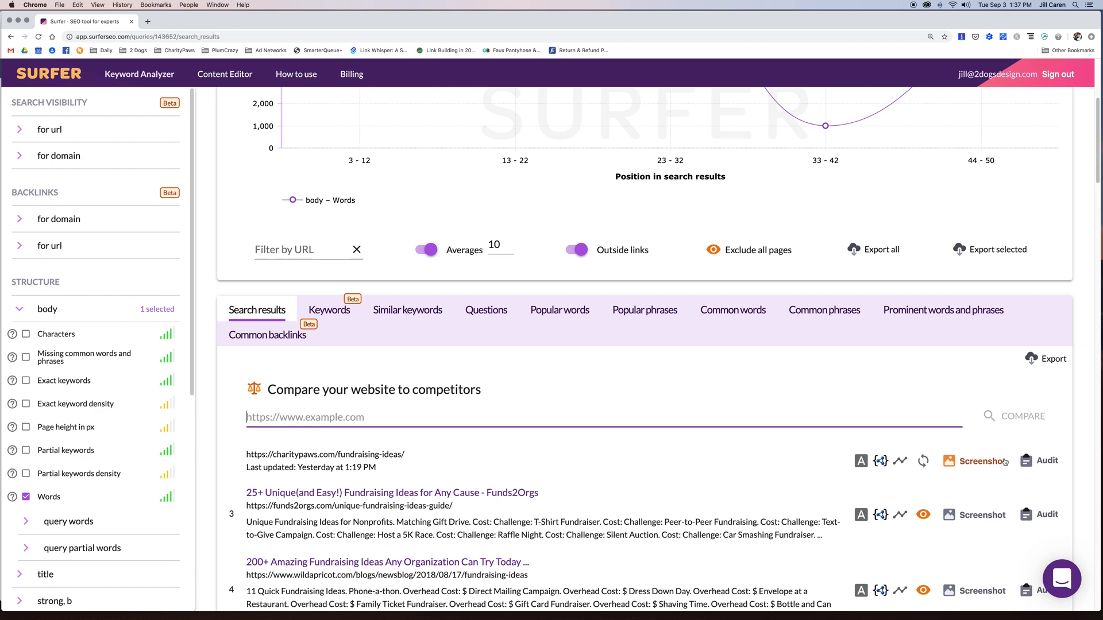
- Plot the charitypaws.com page on the chart as a flat 3862-word line
left_click(901, 461)
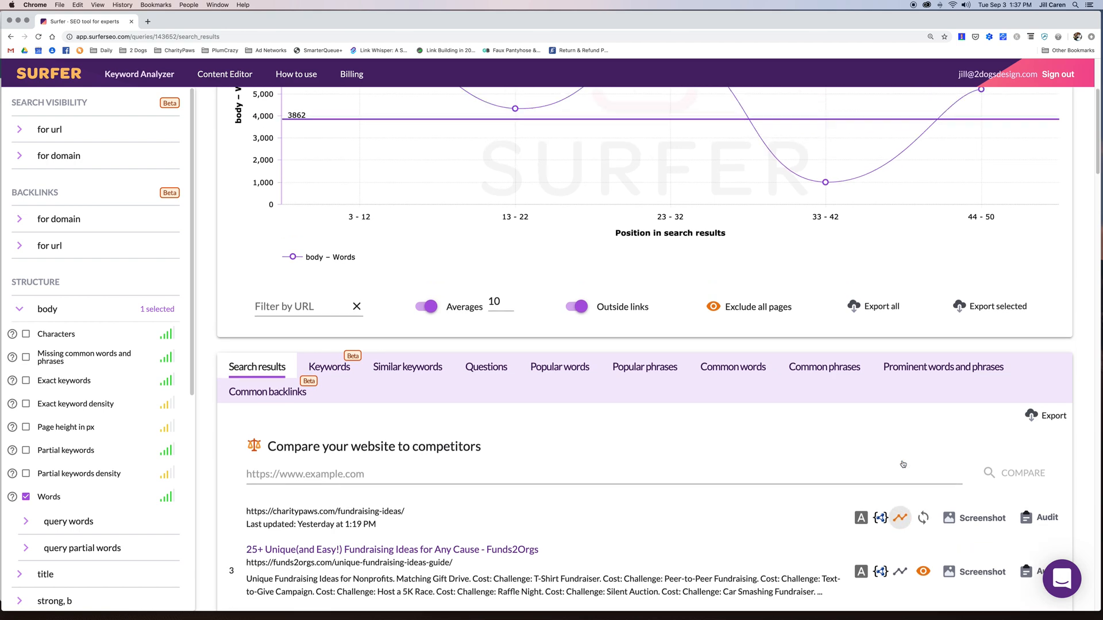
scroll(903, 464, "up", 3)
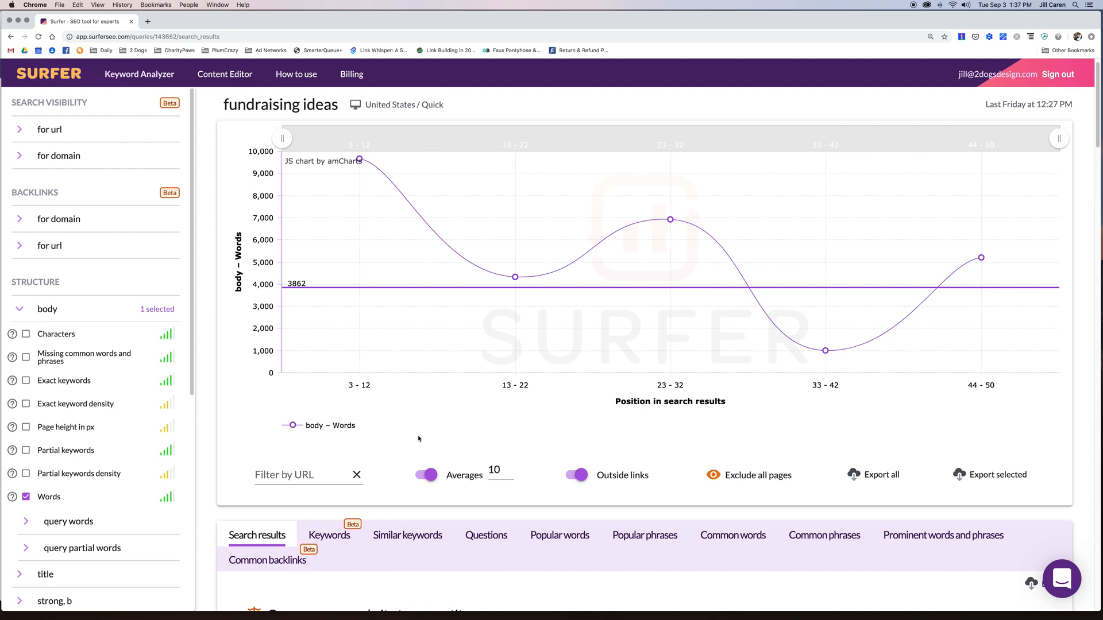
mouse_move(359, 162)
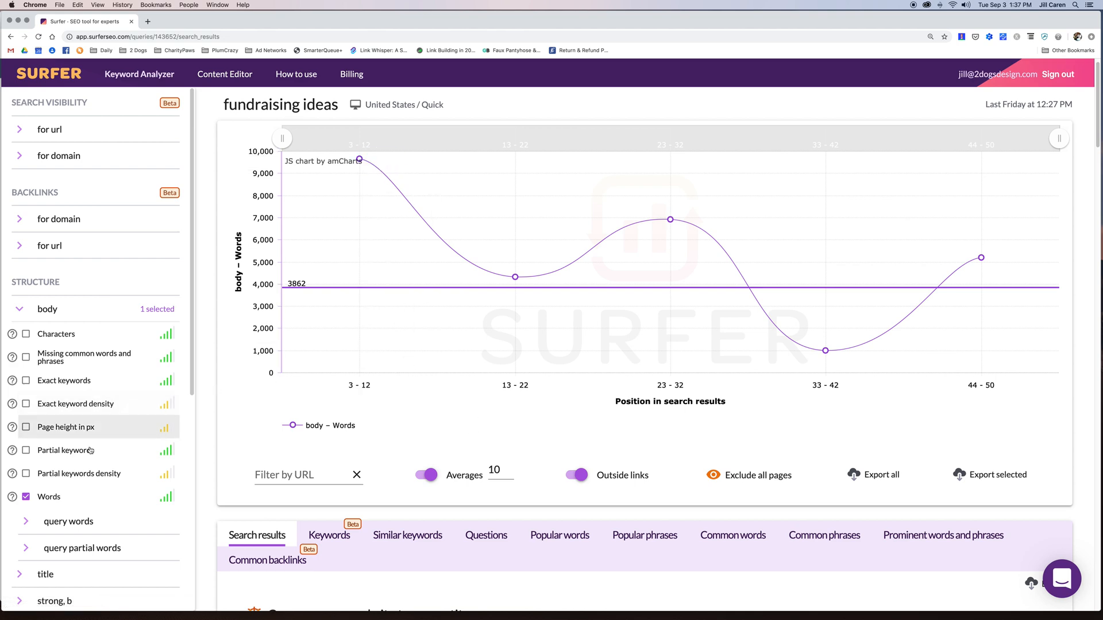
left_click(51, 310)
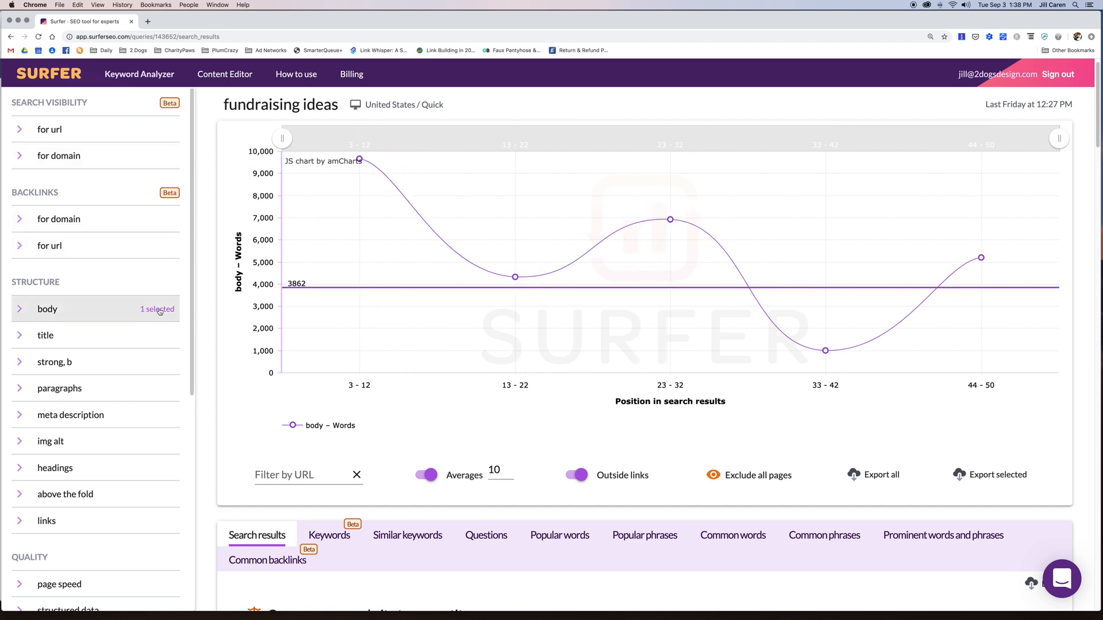
left_click(20, 310)
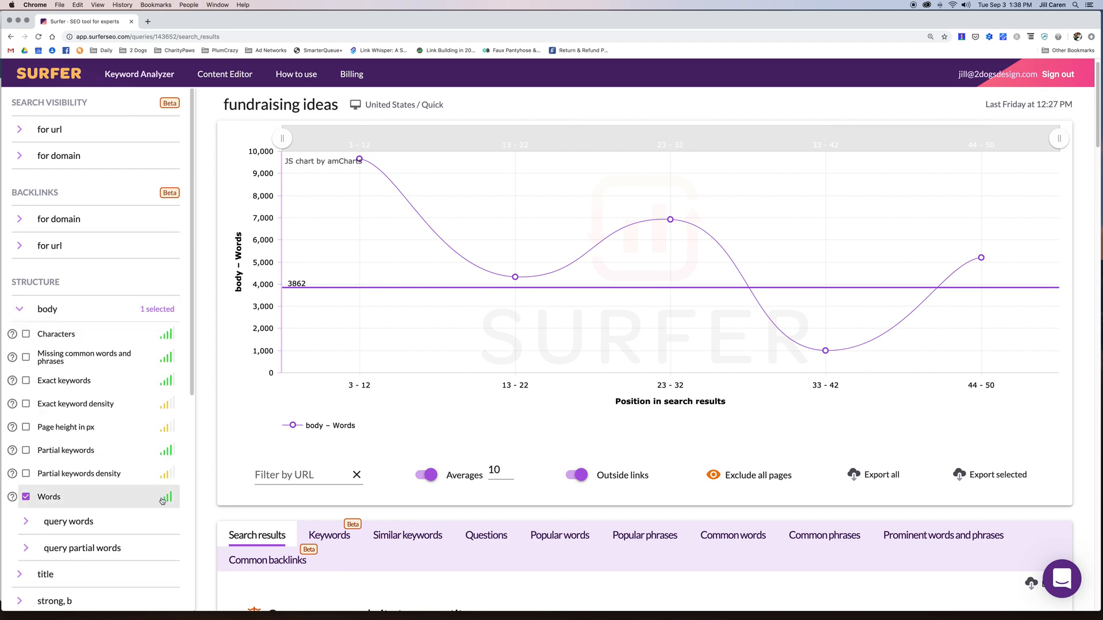
mouse_move(170, 501)
mouse_move(168, 479)
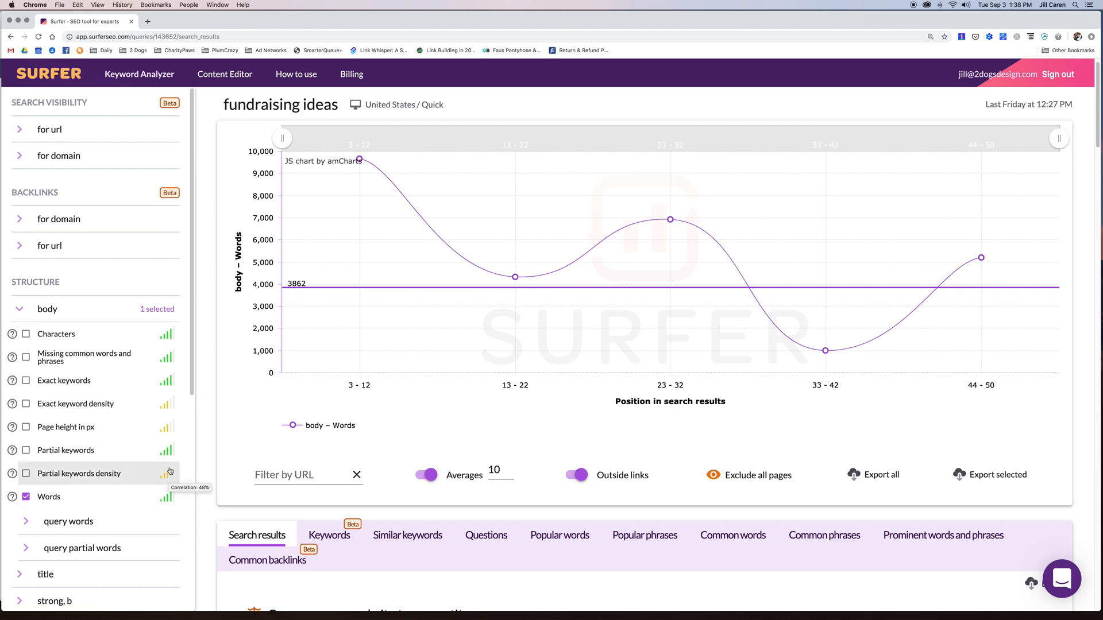
mouse_move(174, 431)
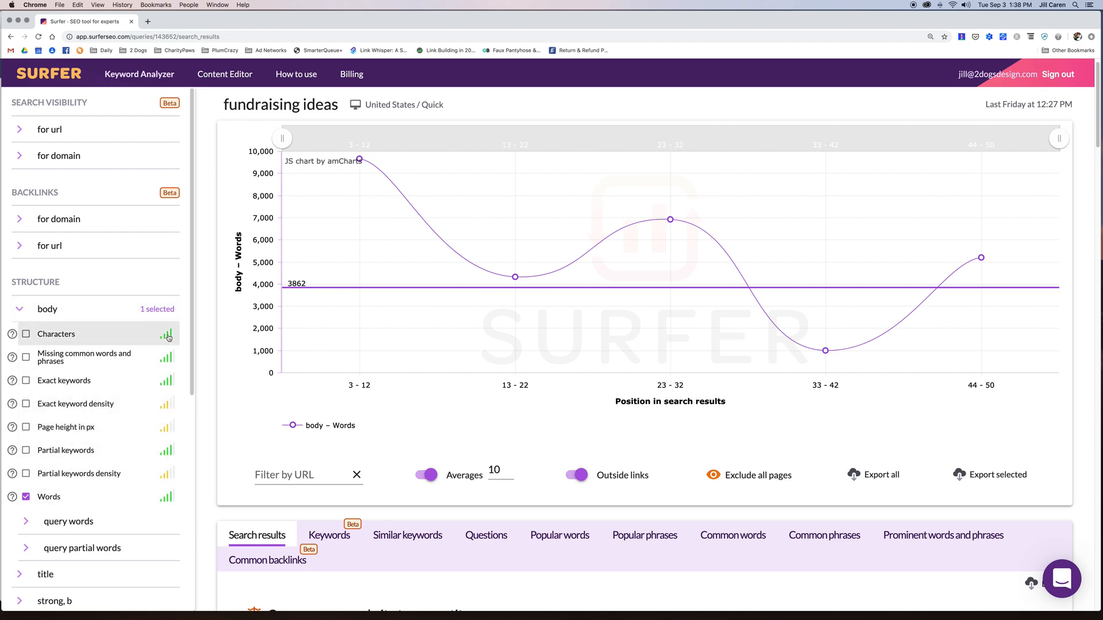
mouse_move(491, 292)
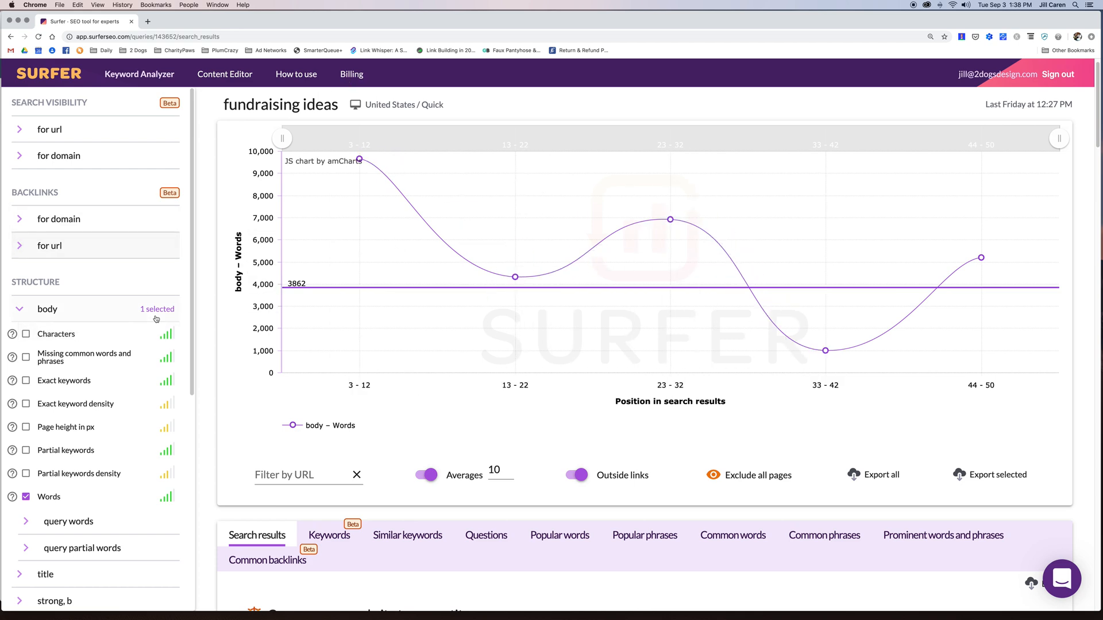
mouse_move(166, 341)
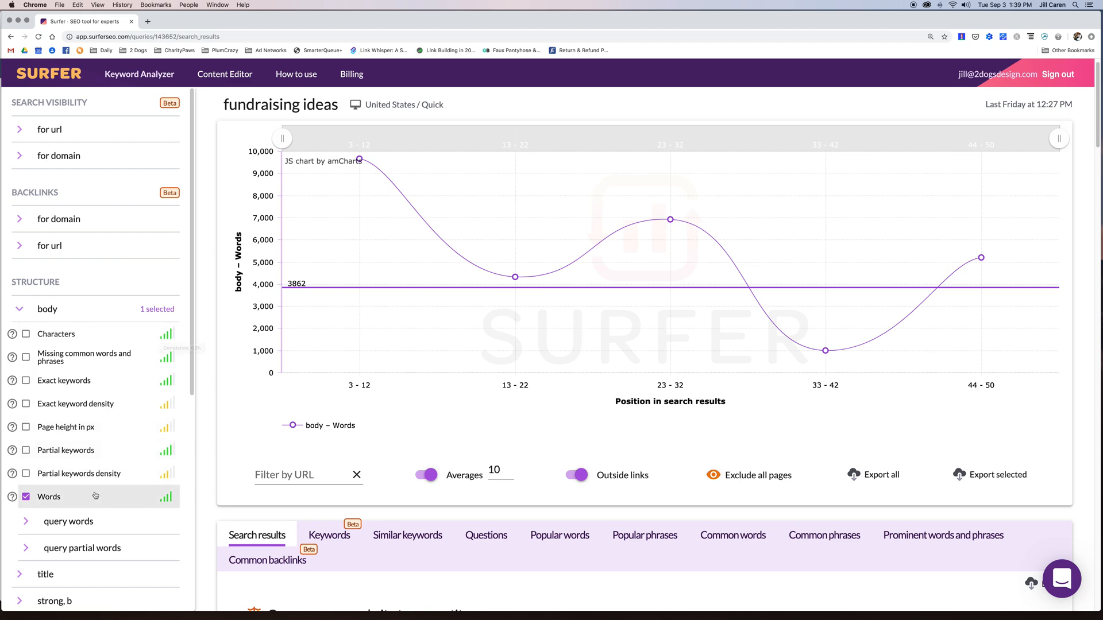
- Add body Exact keywords as a second chart series alongside Words, averaged over 10 positions
left_click(75, 382)
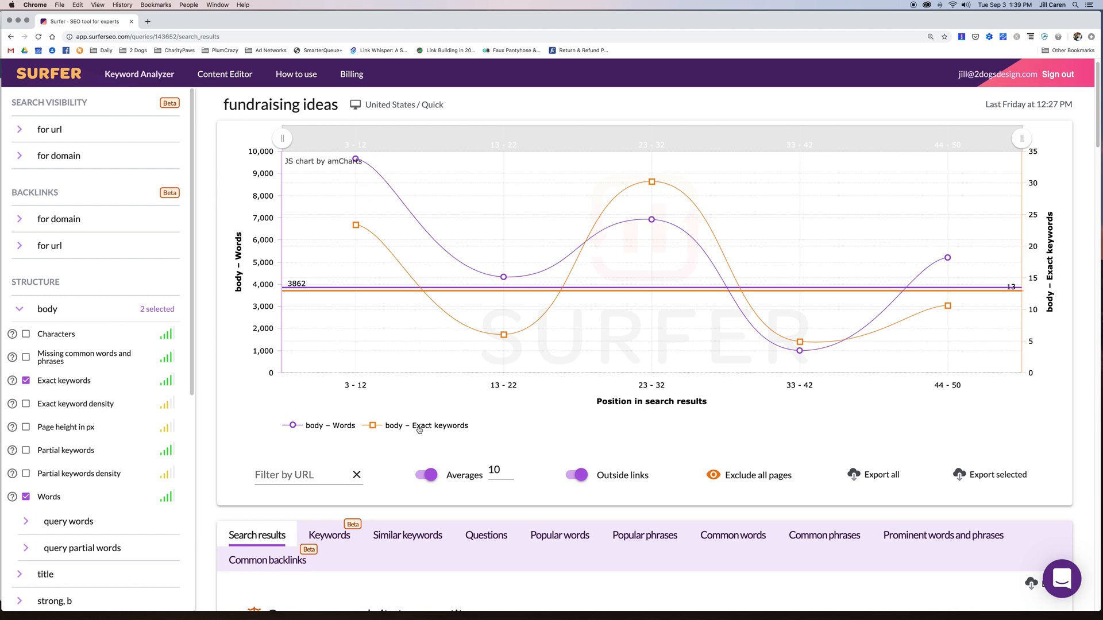
mouse_move(356, 225)
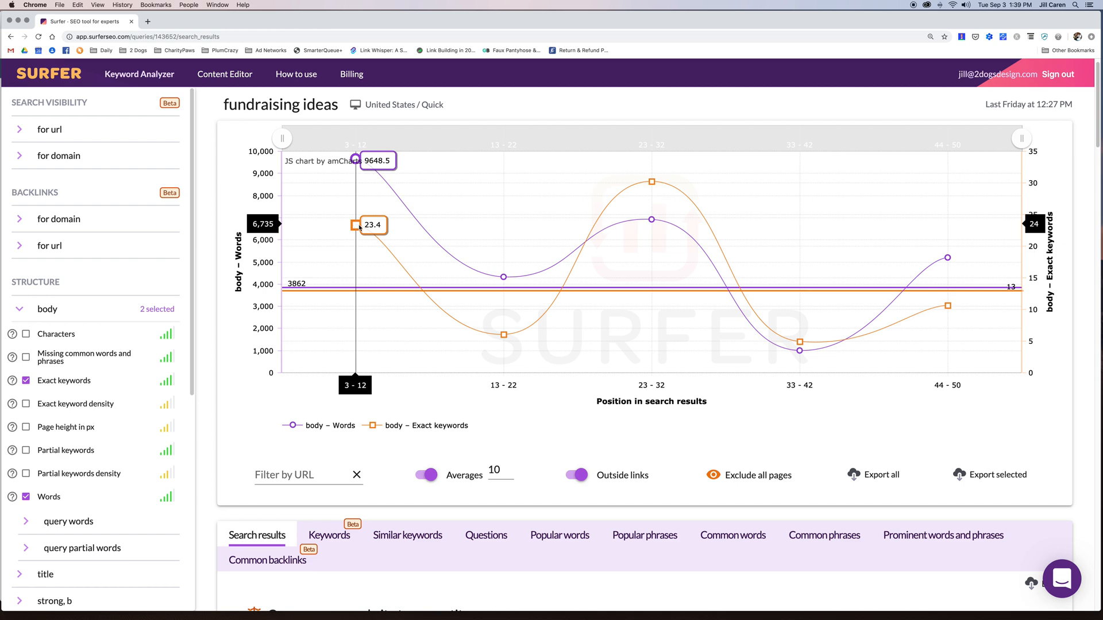
mouse_move(504, 339)
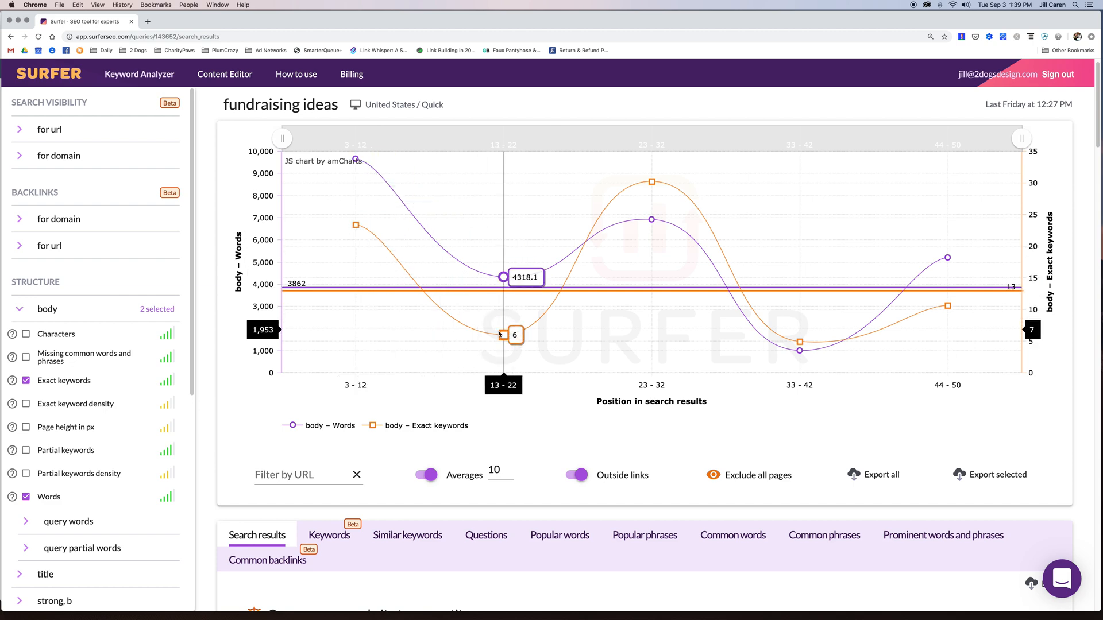
mouse_move(355, 161)
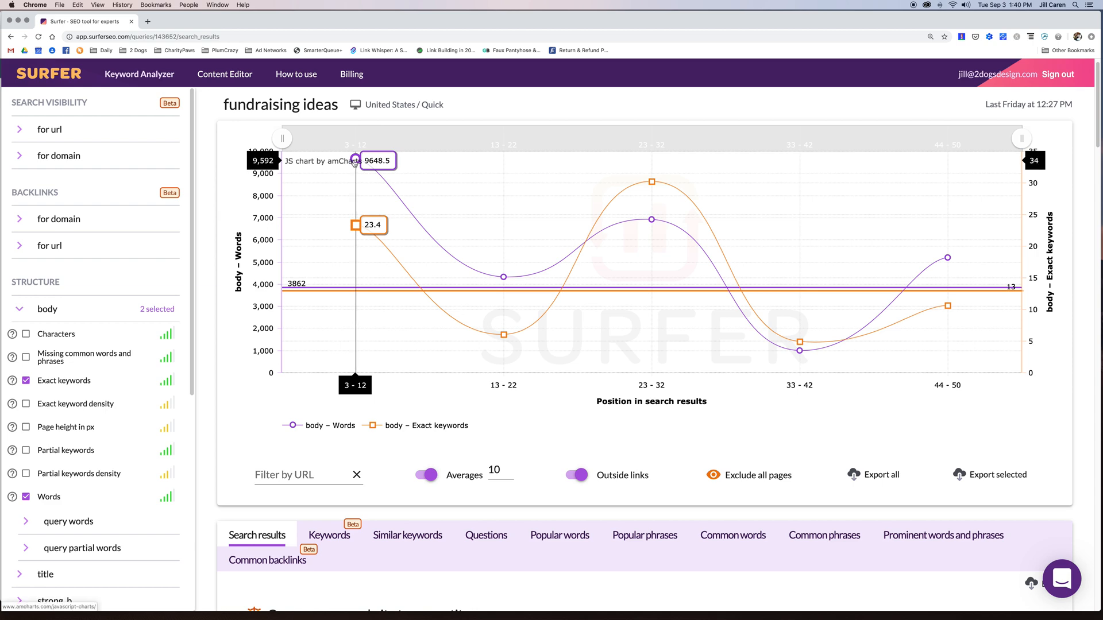
mouse_move(503, 276)
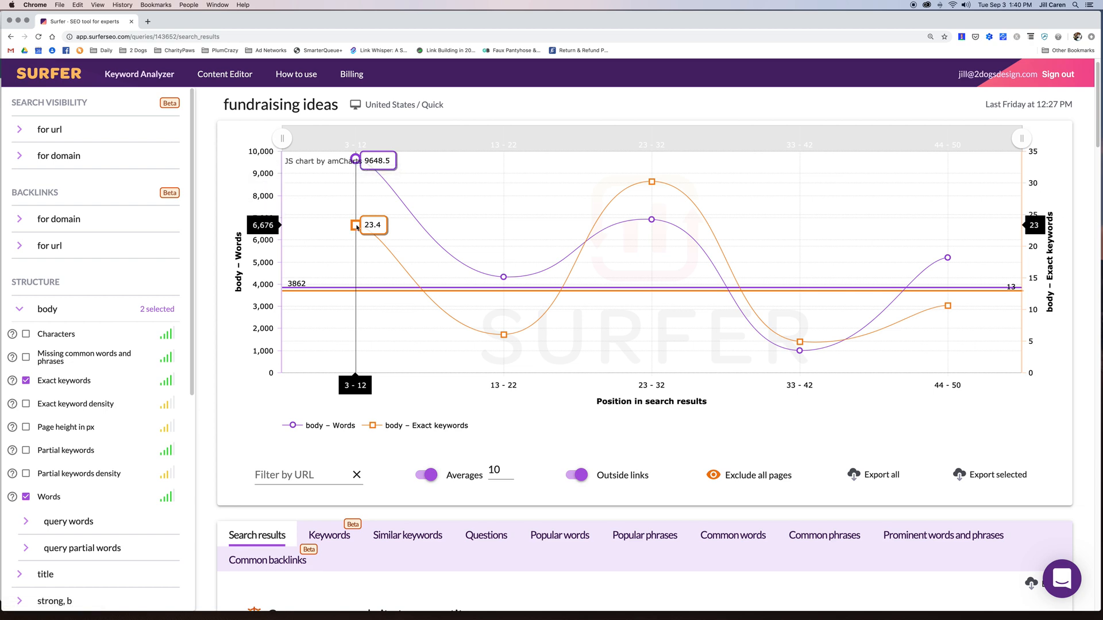
- Change the Averages group size from 10 to 5
double_click(493, 470)
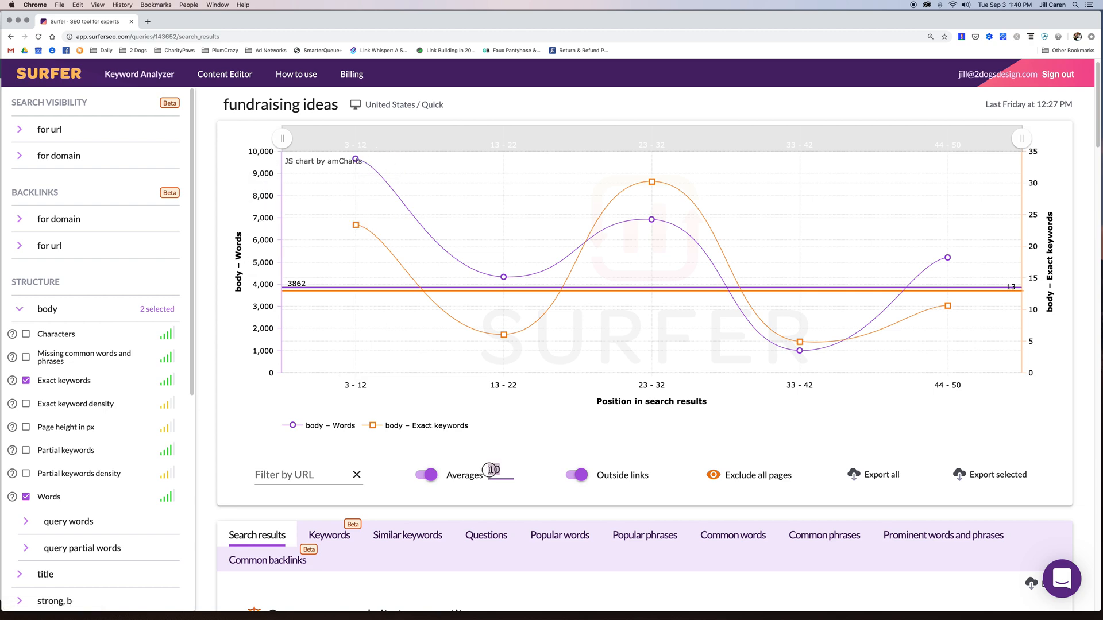
type("5")
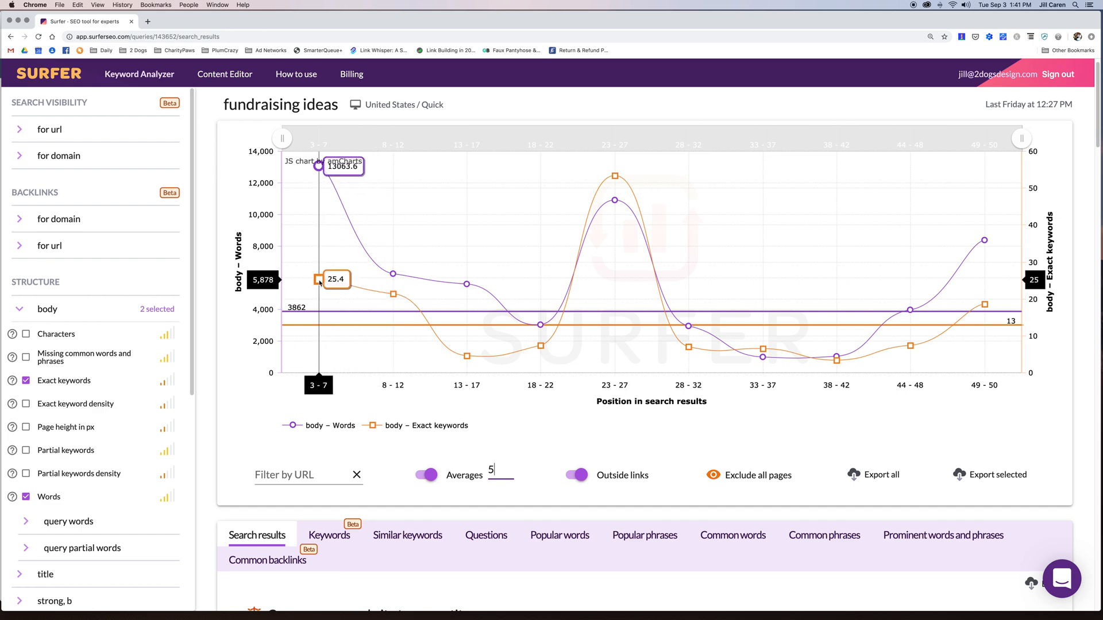
- Turn averaging off so each search position from 3 to 50 is plotted individually
left_click(421, 478)
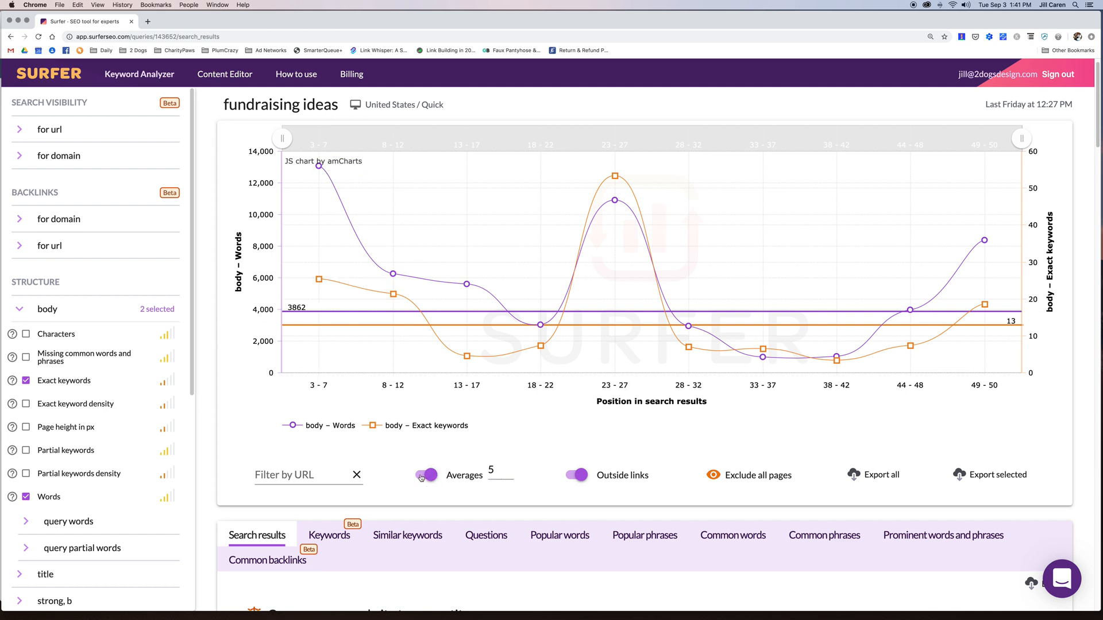
left_click(421, 478)
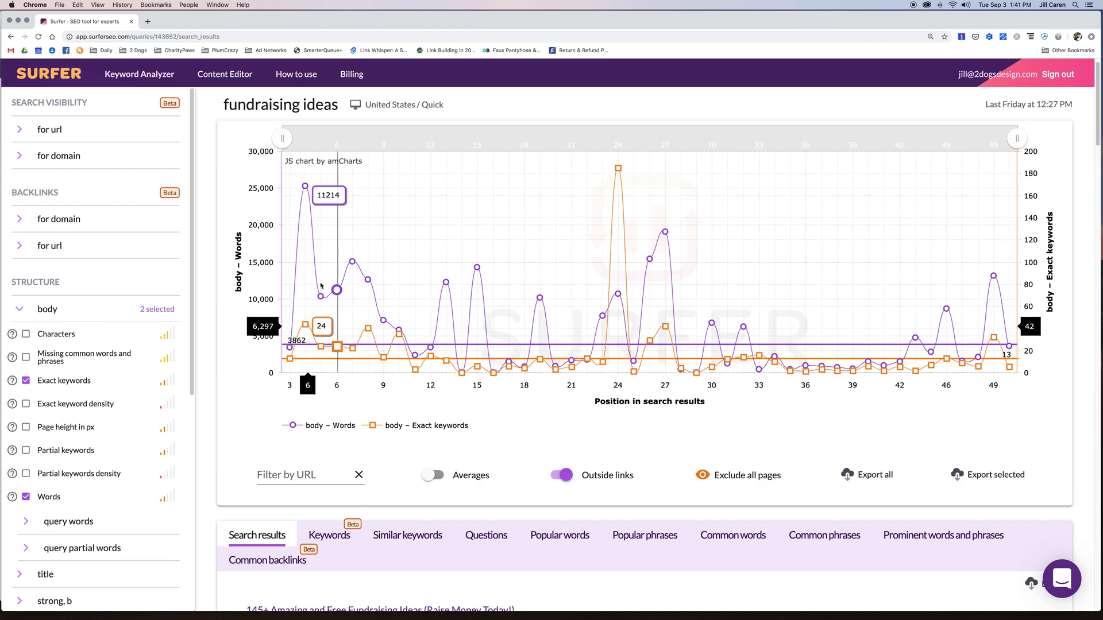
scroll(484, 413, "down", 2)
scroll(484, 413, "down", 2)
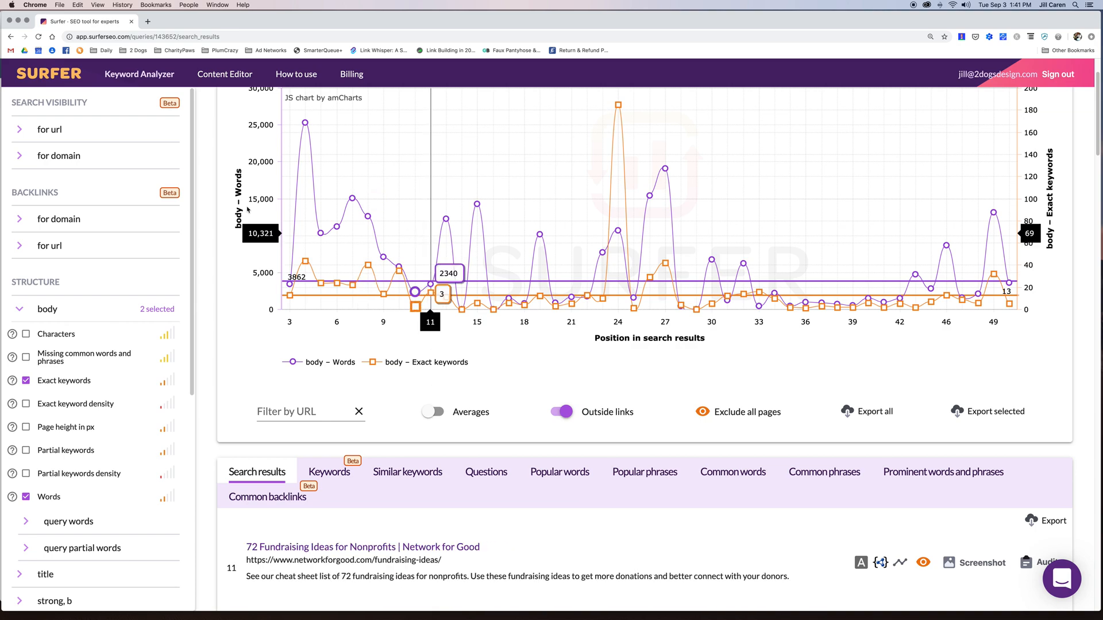
mouse_move(289, 284)
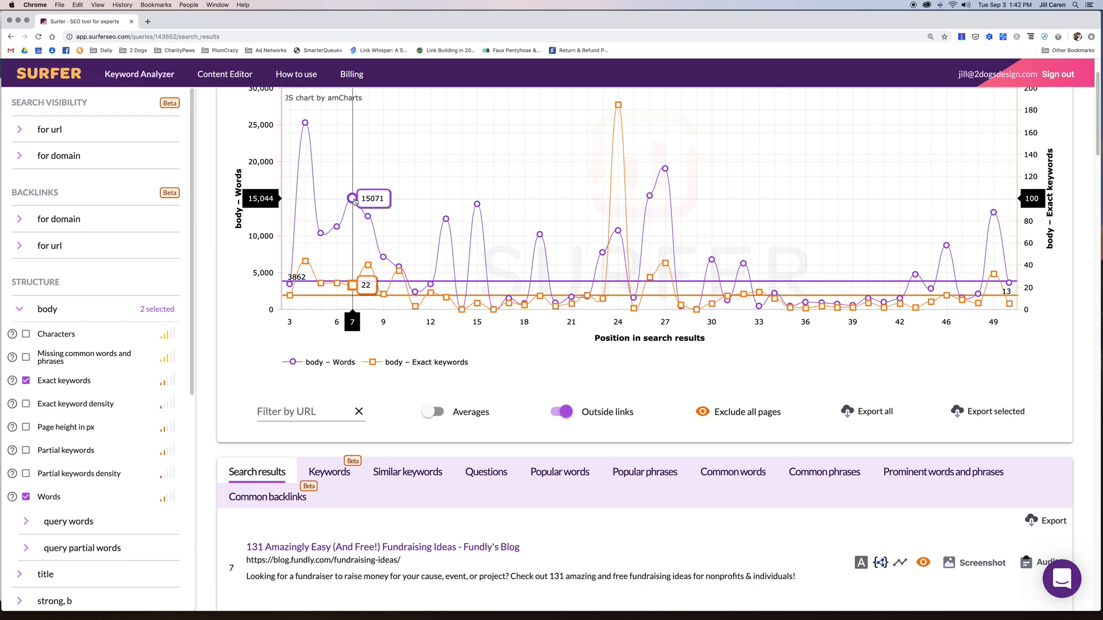
- Narrow the chart's range scrollbar to search positions 3 through 11
scroll(462, 370, "up", 1)
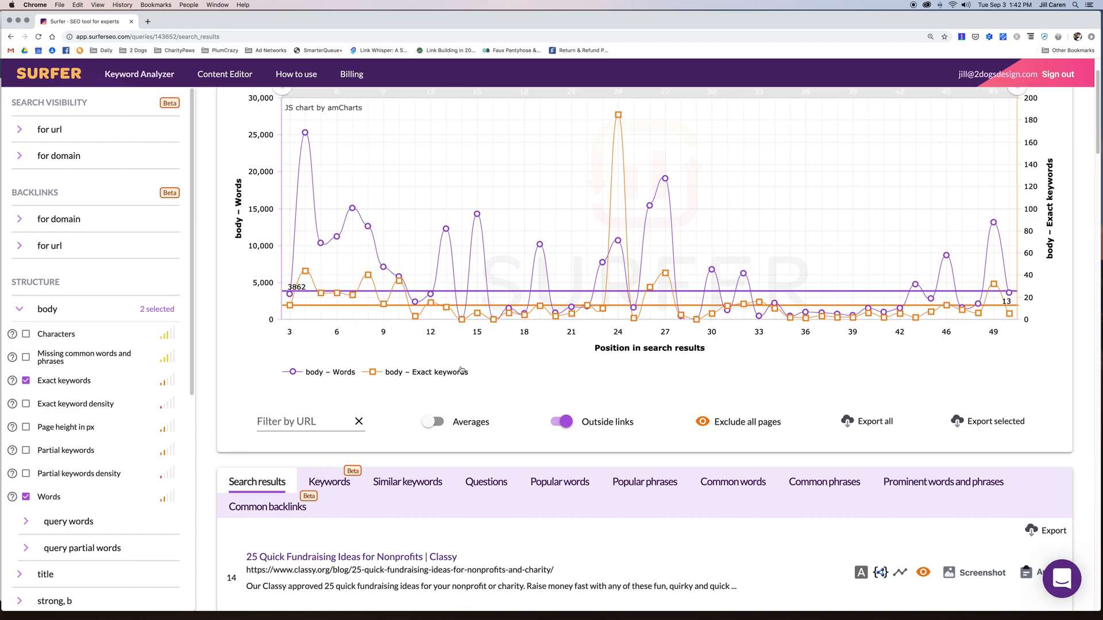
scroll(462, 371, "up", 2)
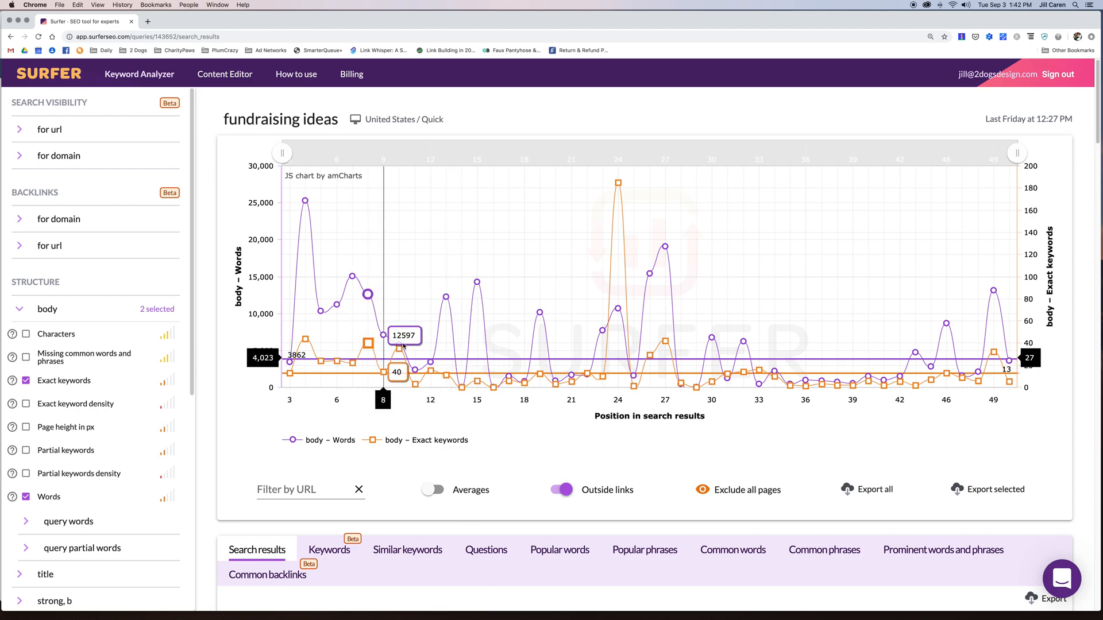
left_click_drag(1020, 156, 416, 159)
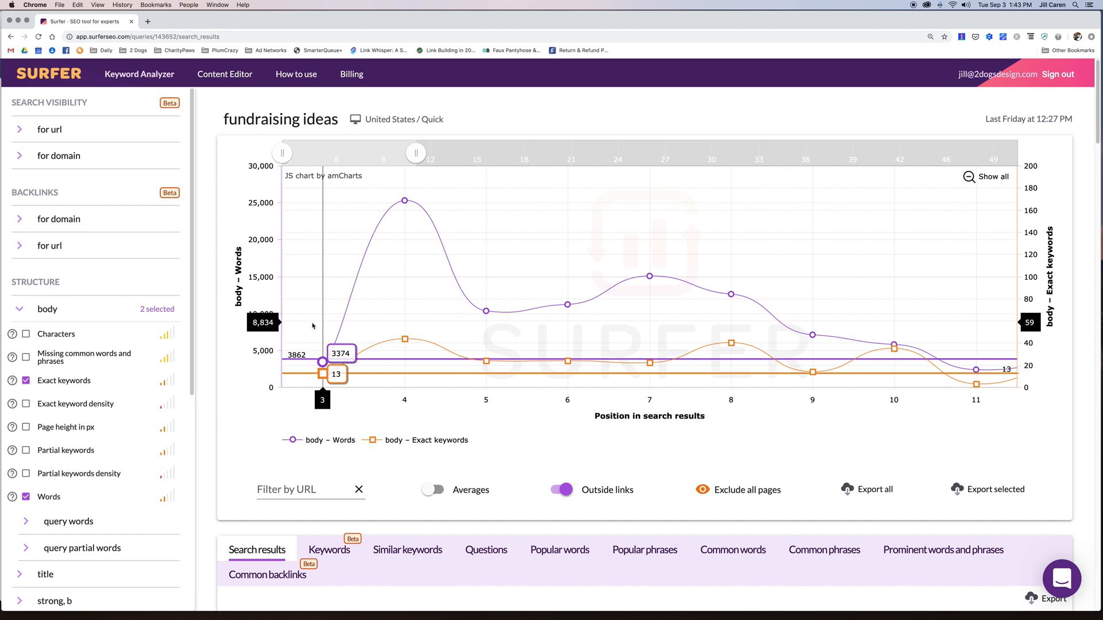
- Deselect body Words and Exact keywords, and tick then untick meta description Partial keywords
left_click(27, 497)
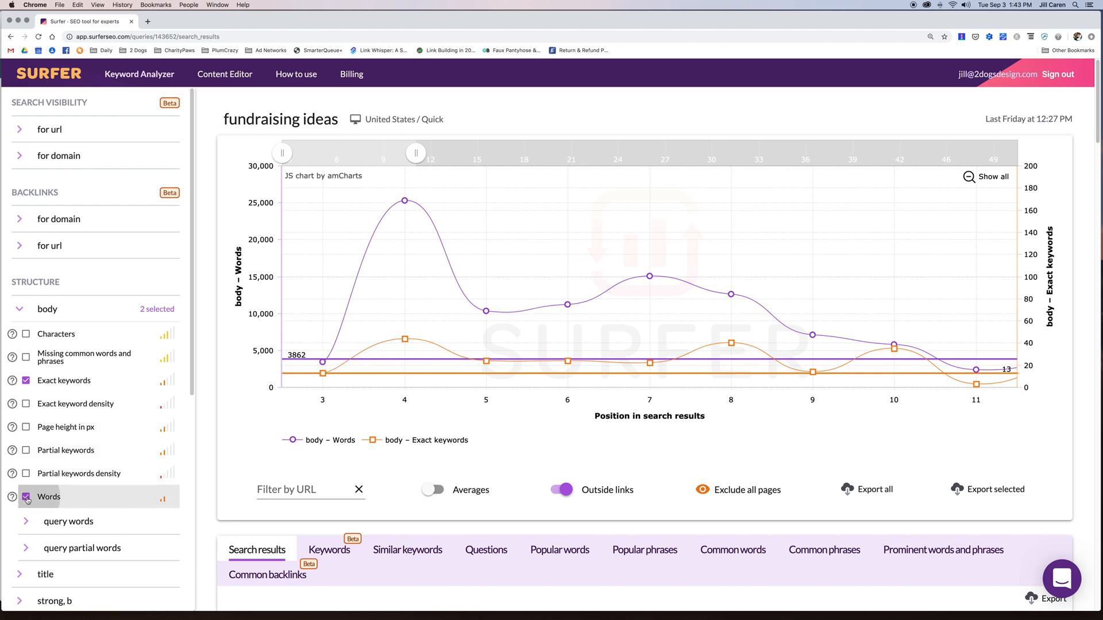
left_click(26, 382)
scroll(23, 345, "down", 6)
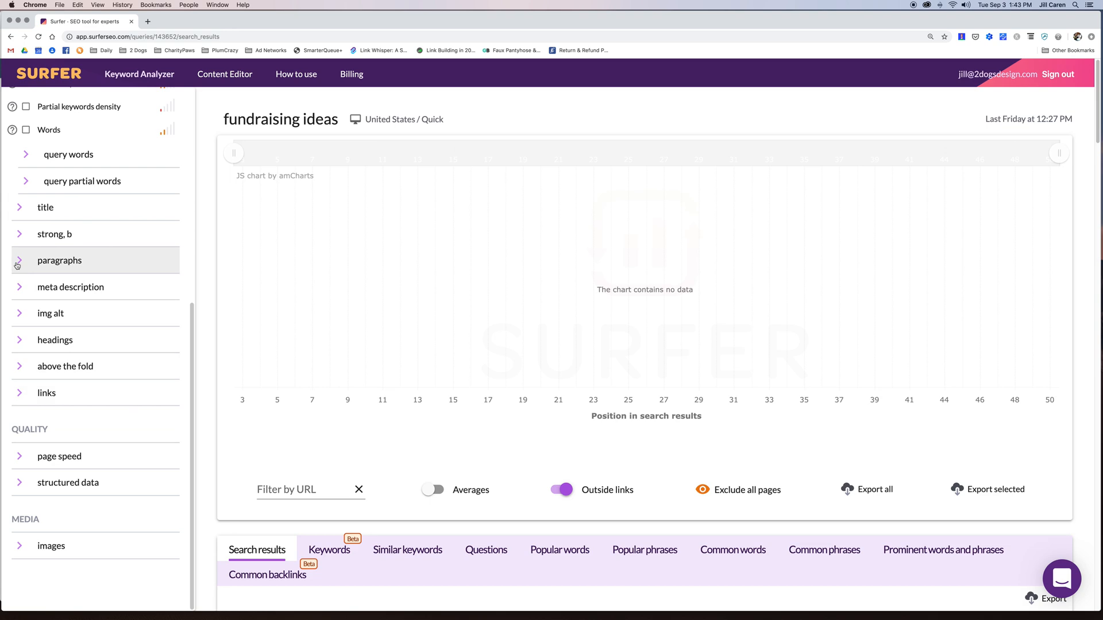
left_click(20, 288)
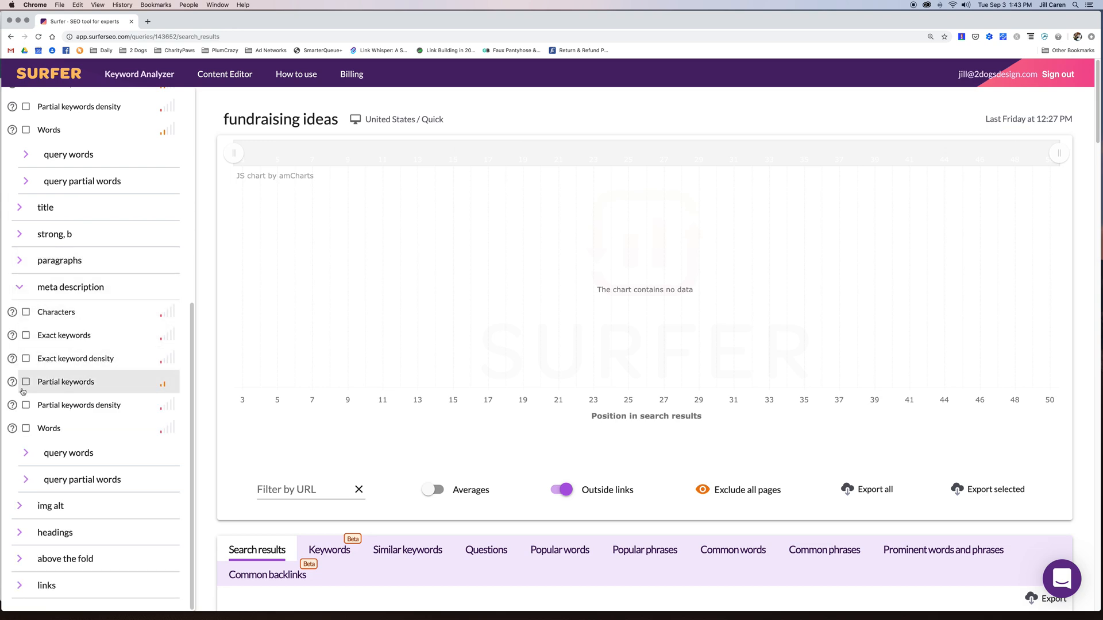
left_click(26, 383)
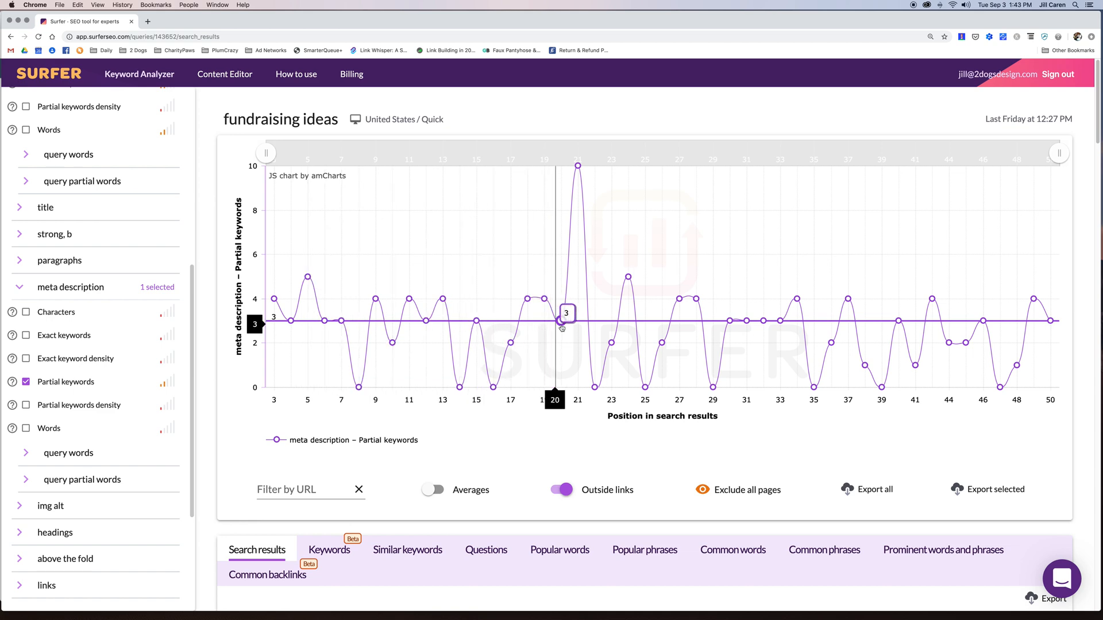
left_click(25, 382)
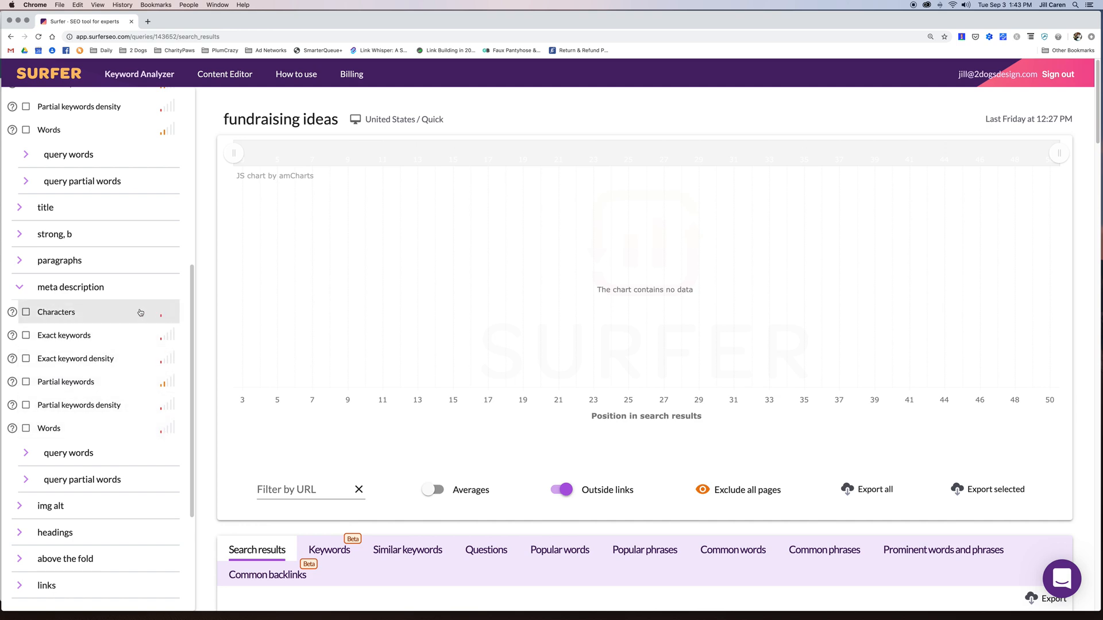
- Collapse meta description and briefly expand and collapse the title and links metric groups
left_click(21, 288)
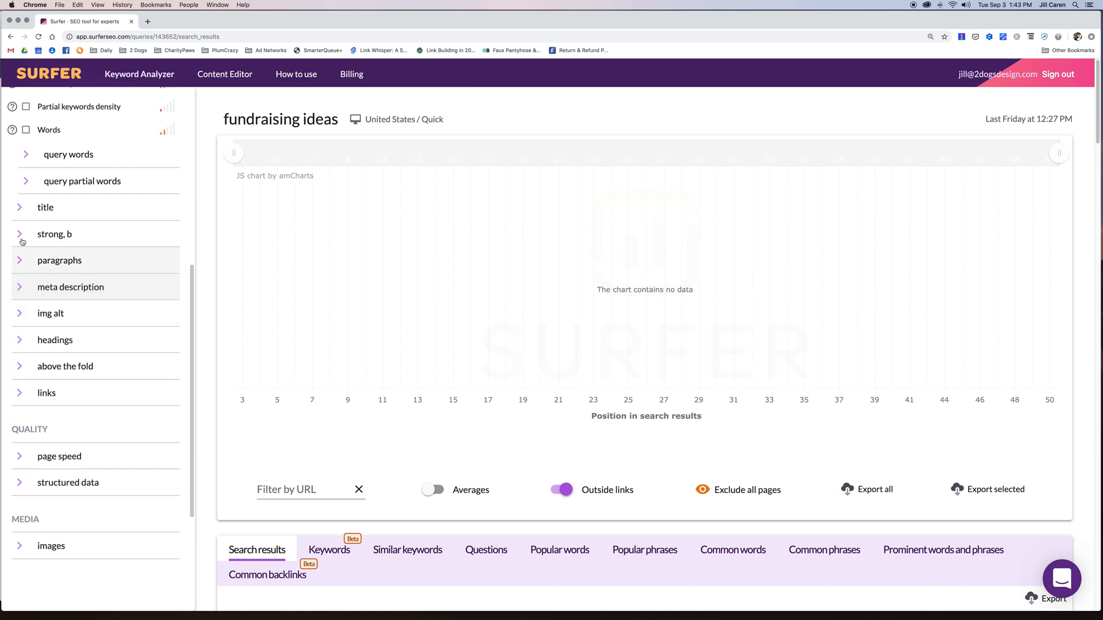
left_click(20, 209)
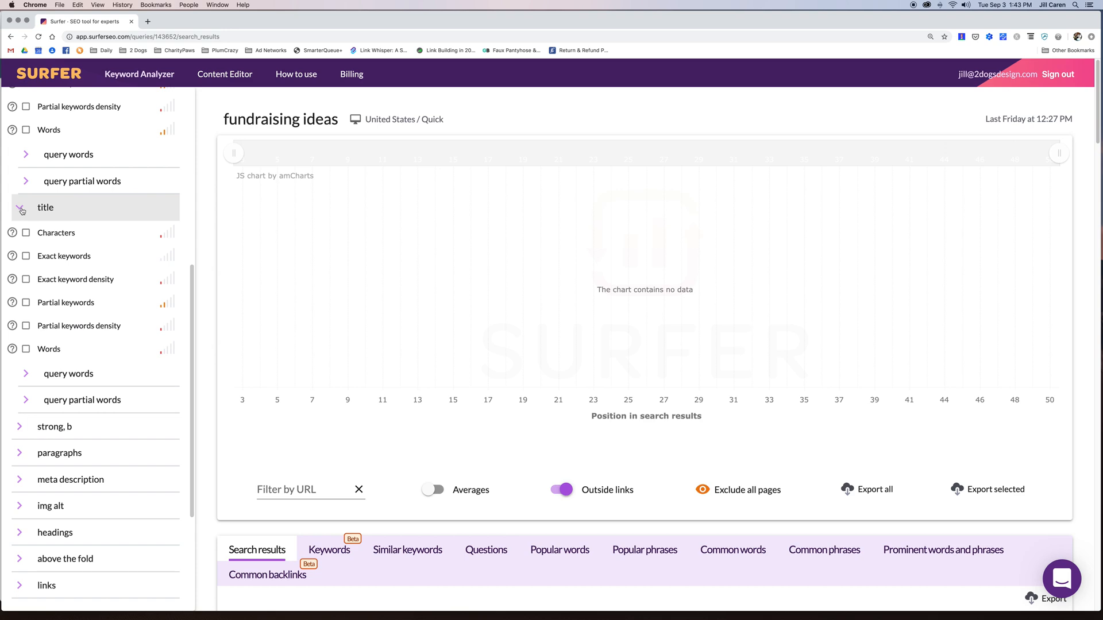
left_click(20, 210)
left_click(20, 394)
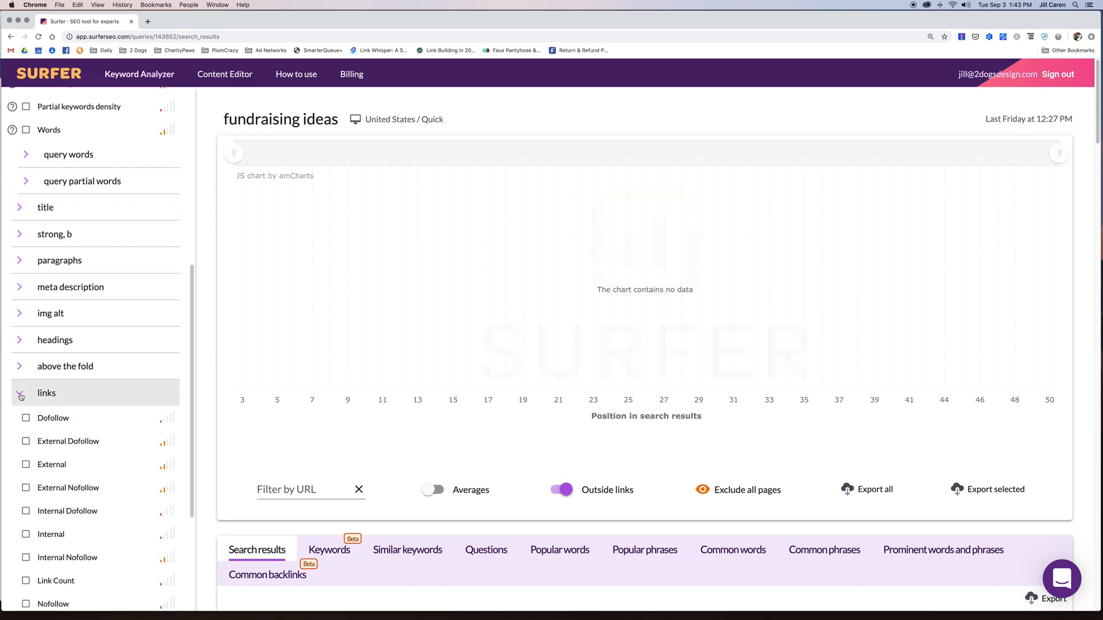
left_click(20, 394)
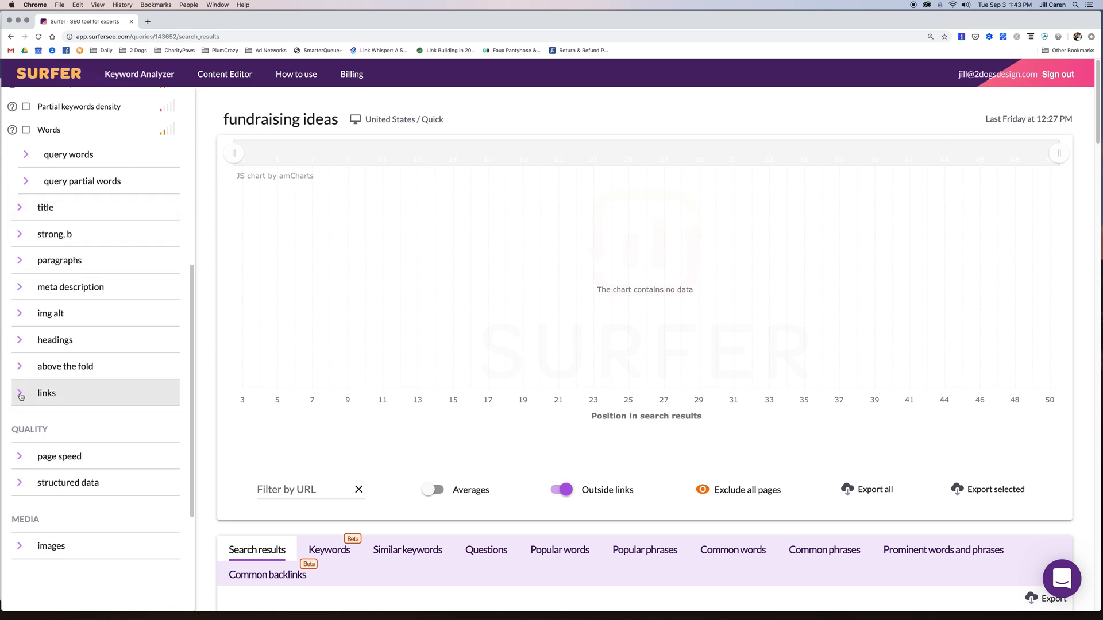
- Expand headings to list the h2 to h6 metrics and tick their Exact keywords
left_click(22, 341)
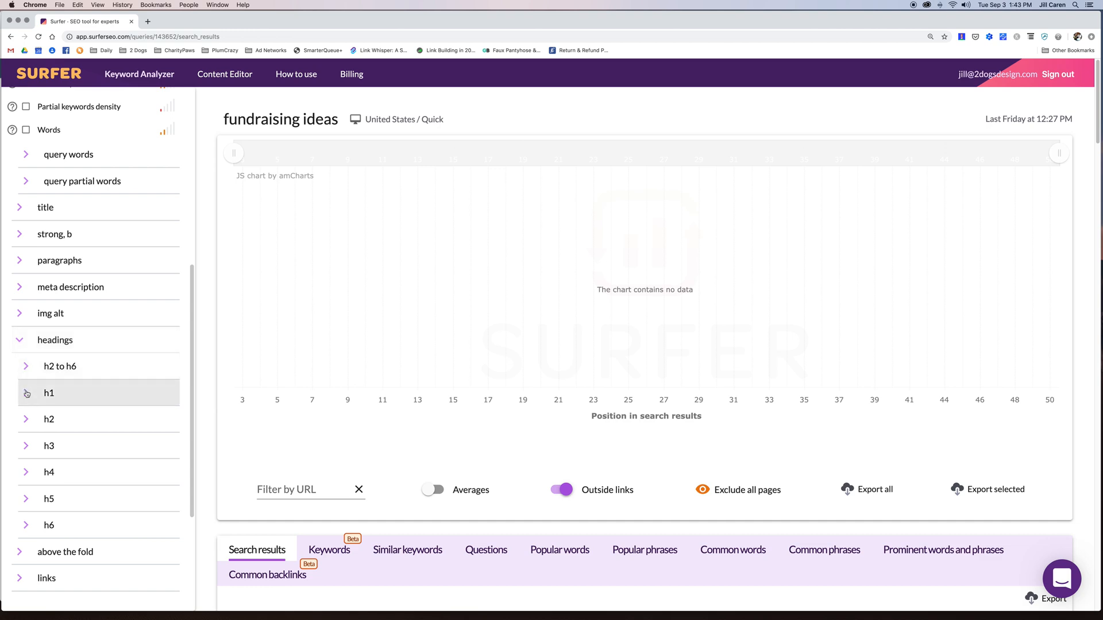
left_click(25, 368)
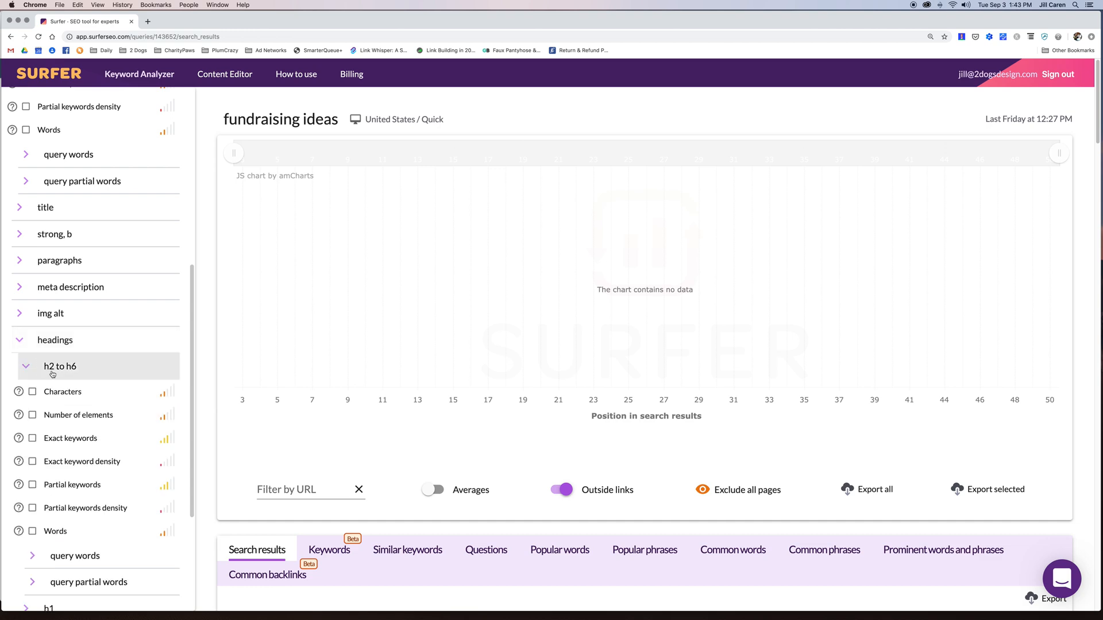
left_click(64, 441)
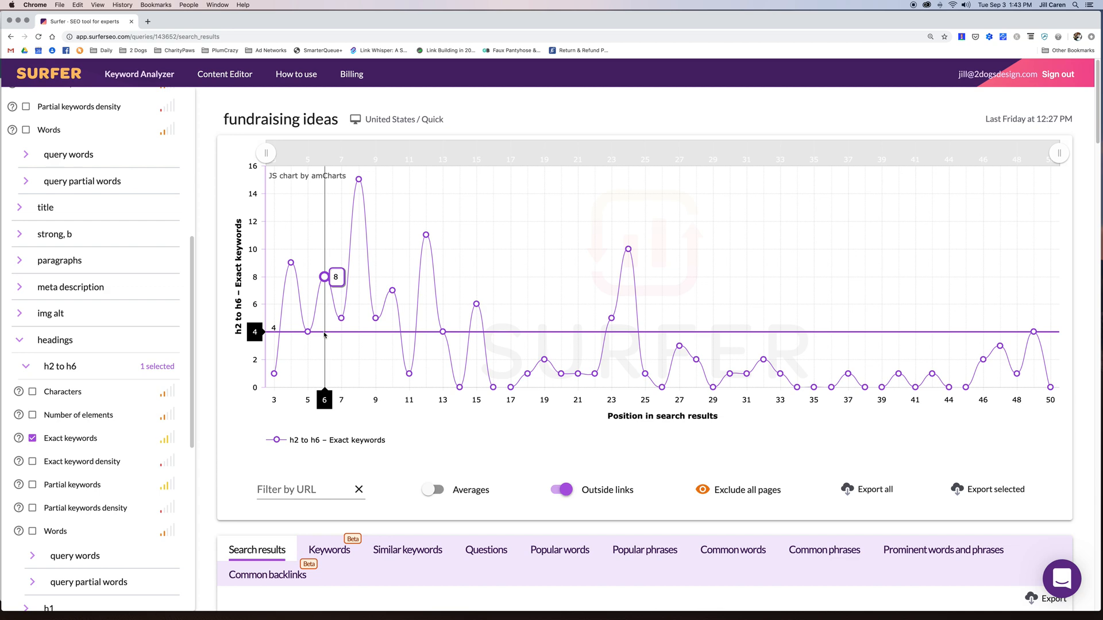
- Untick h2 to h6 Exact keywords and briefly check the meta description metrics
left_click(32, 438)
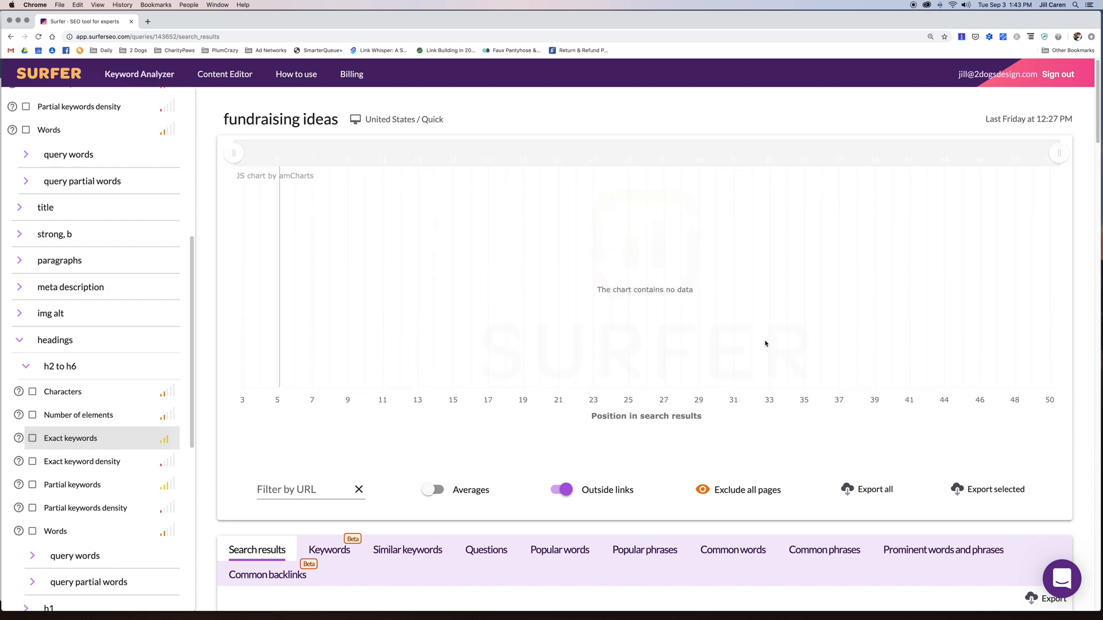
left_click(26, 287)
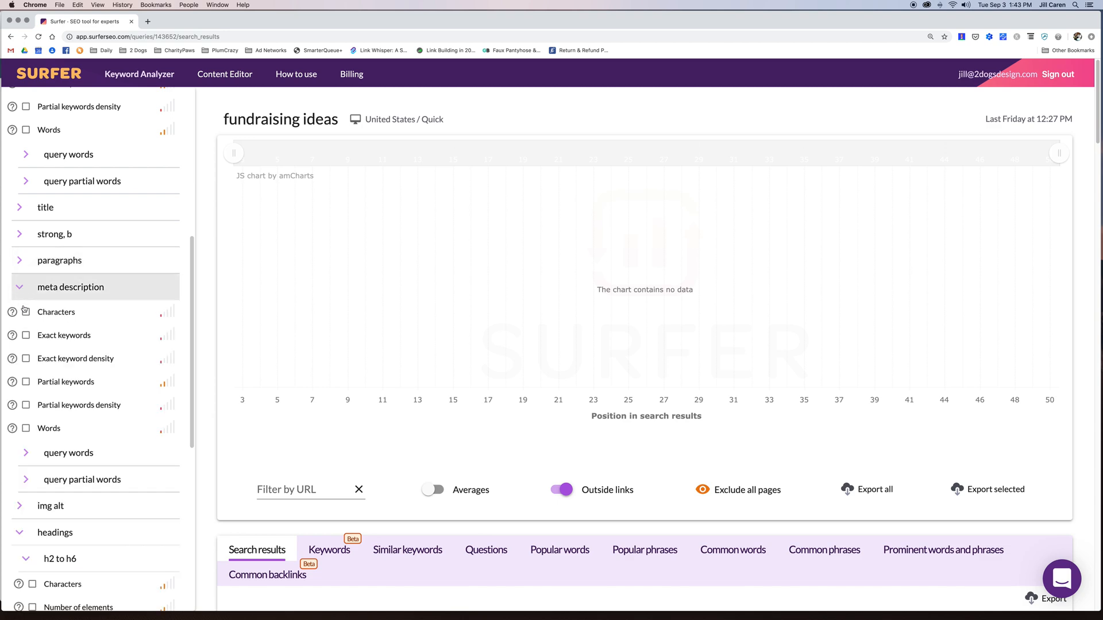
left_click(19, 287)
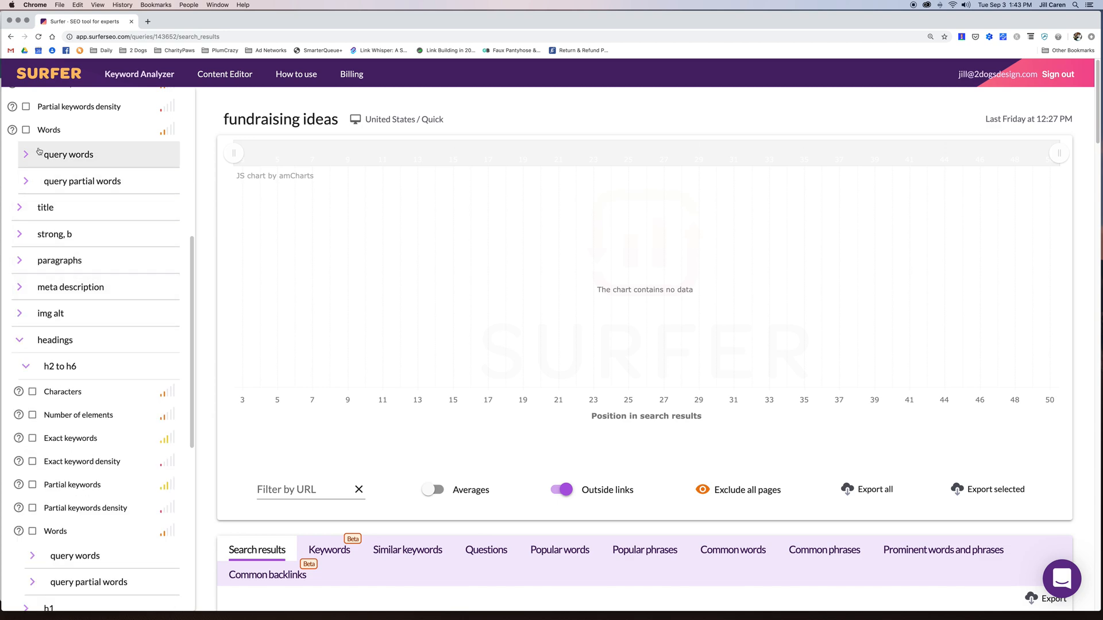
- Chart body Characters for every search position, showing a 21361 average line
scroll(42, 154, "up", 2)
scroll(42, 153, "up", 4)
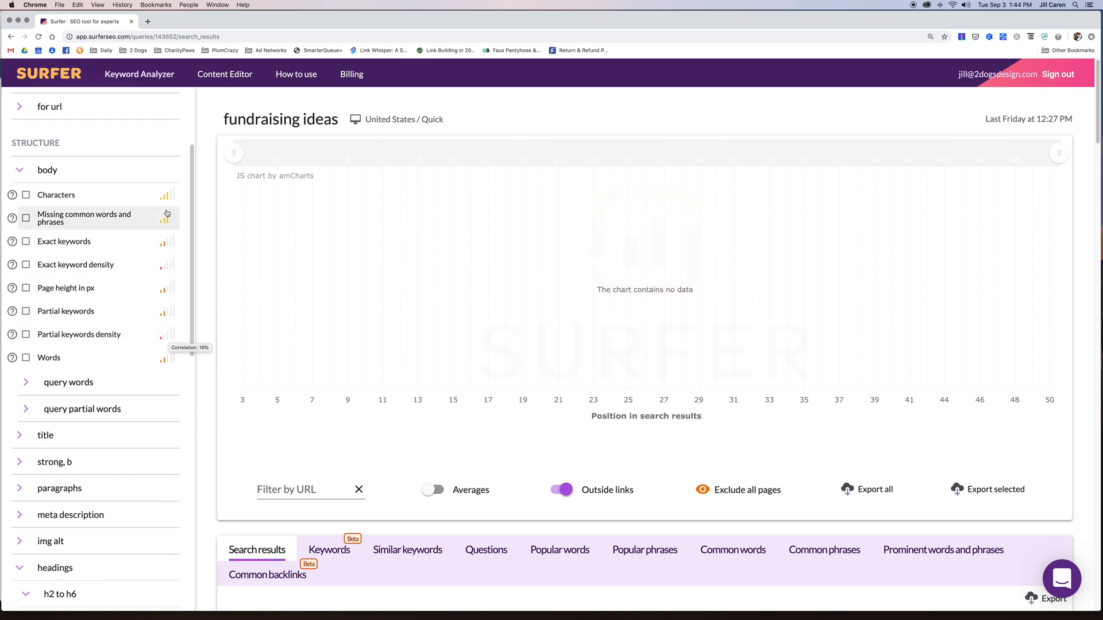
left_click(27, 195)
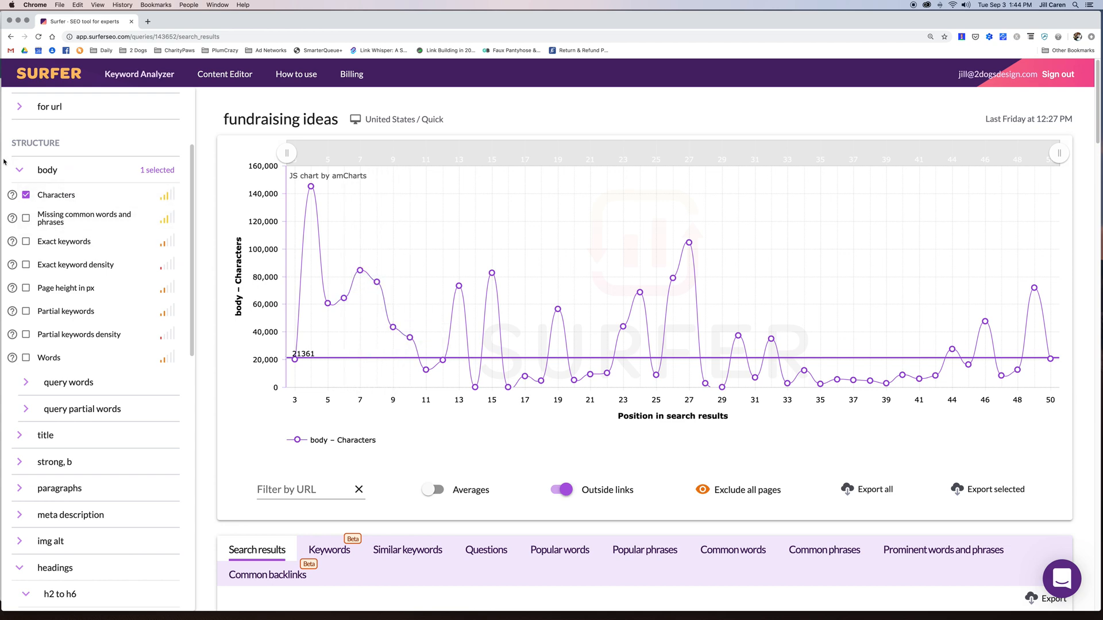
left_click(18, 172)
scroll(632, 345, "down", 5)
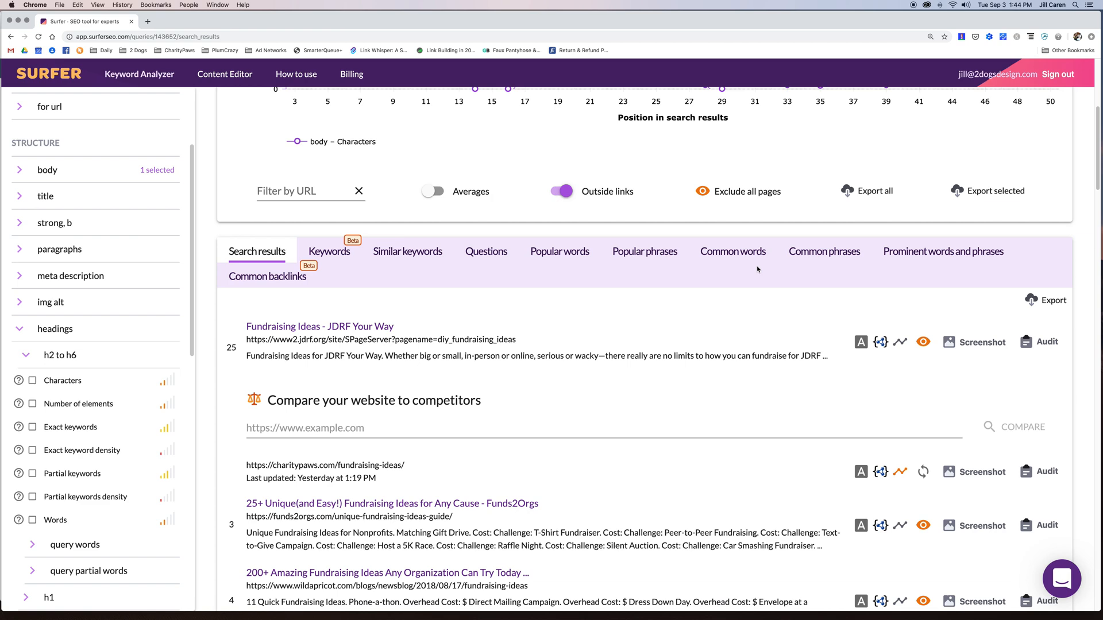
left_click(928, 256)
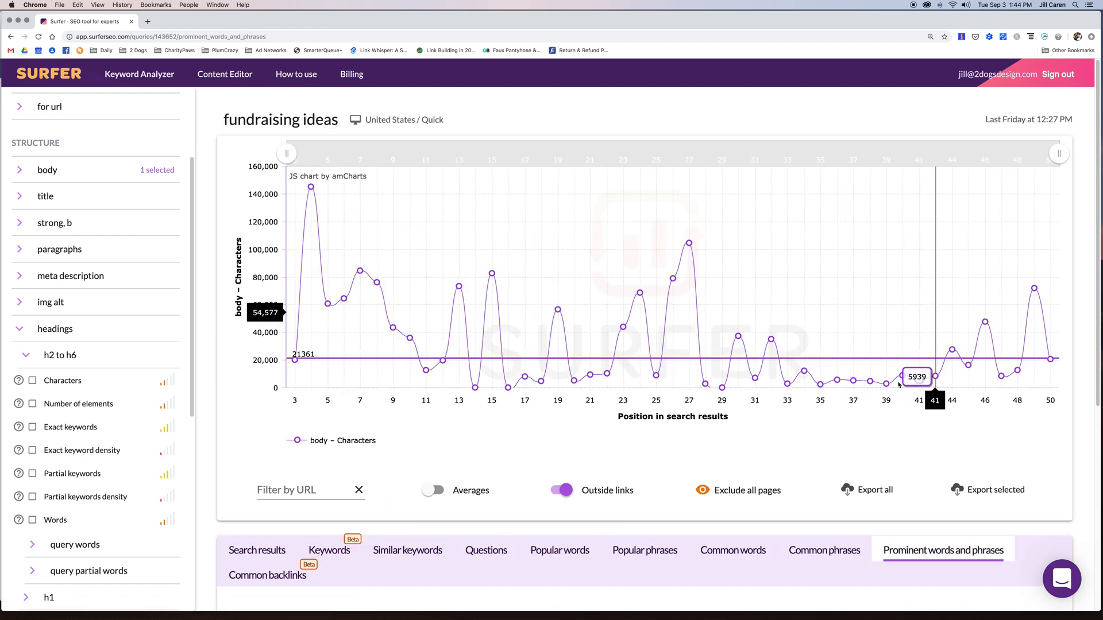
scroll(899, 385, "down", 5)
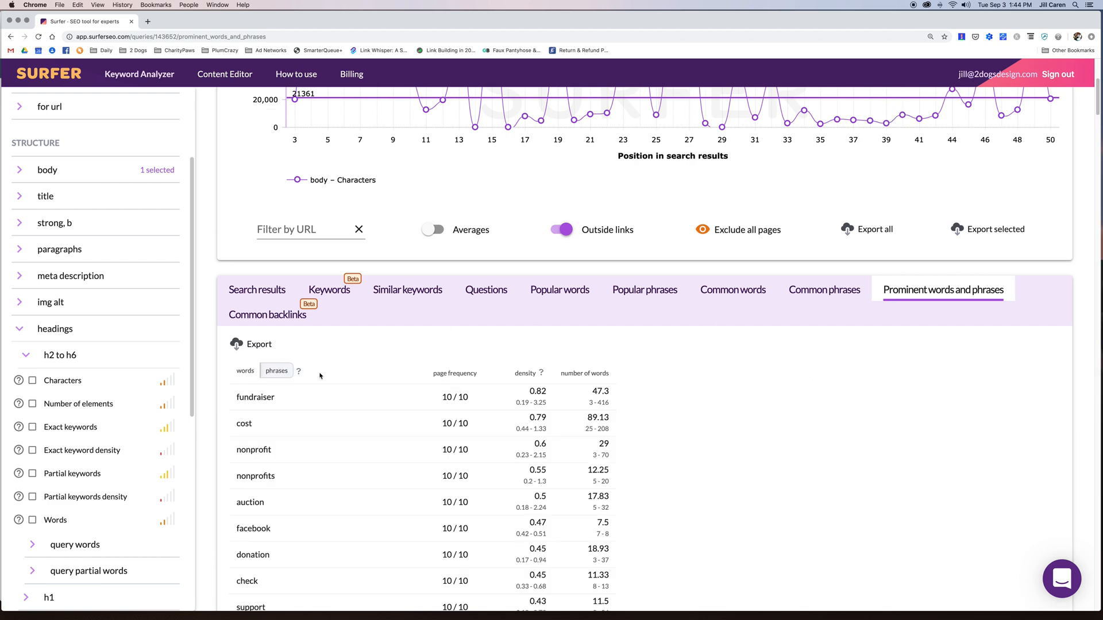
left_click(279, 370)
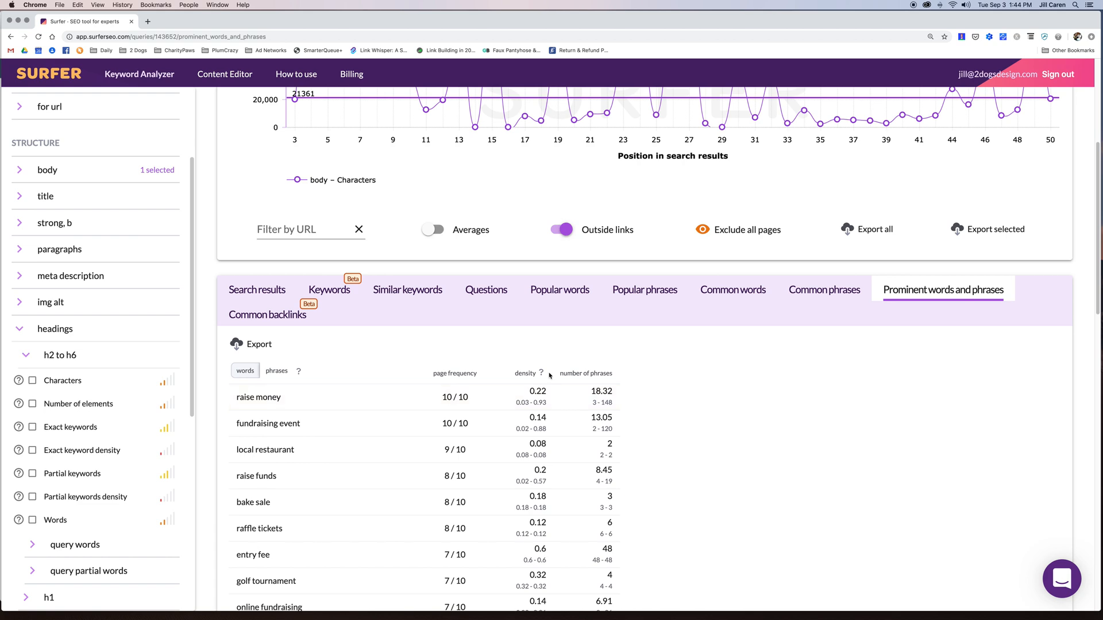
mouse_move(542, 373)
scroll(859, 409, "down", 15)
scroll(860, 409, "up", 10)
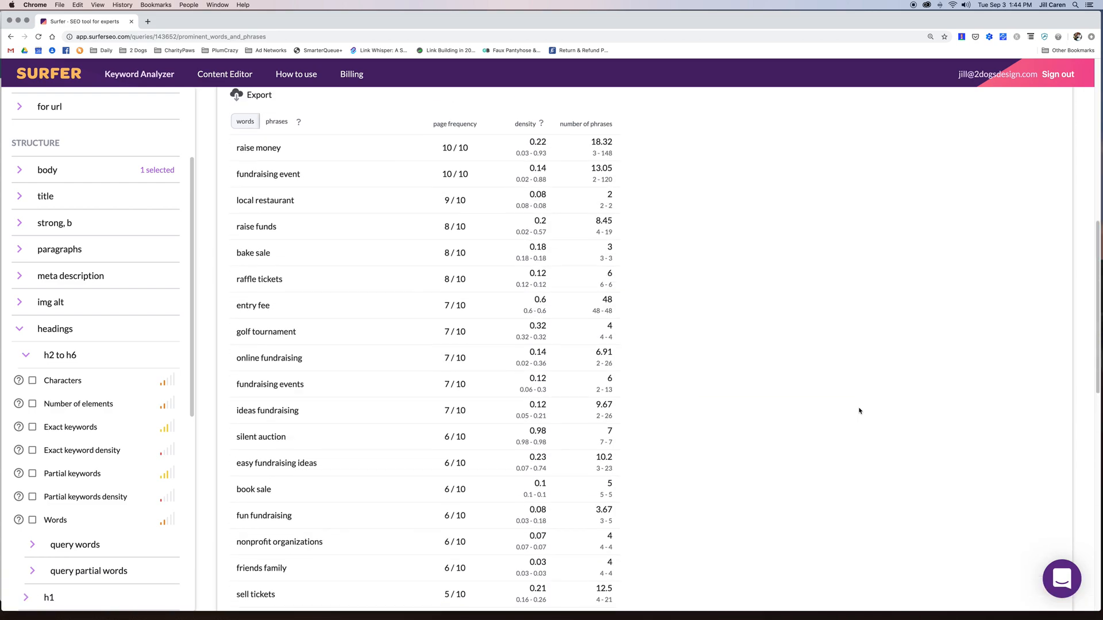
scroll(859, 409, "up", 9)
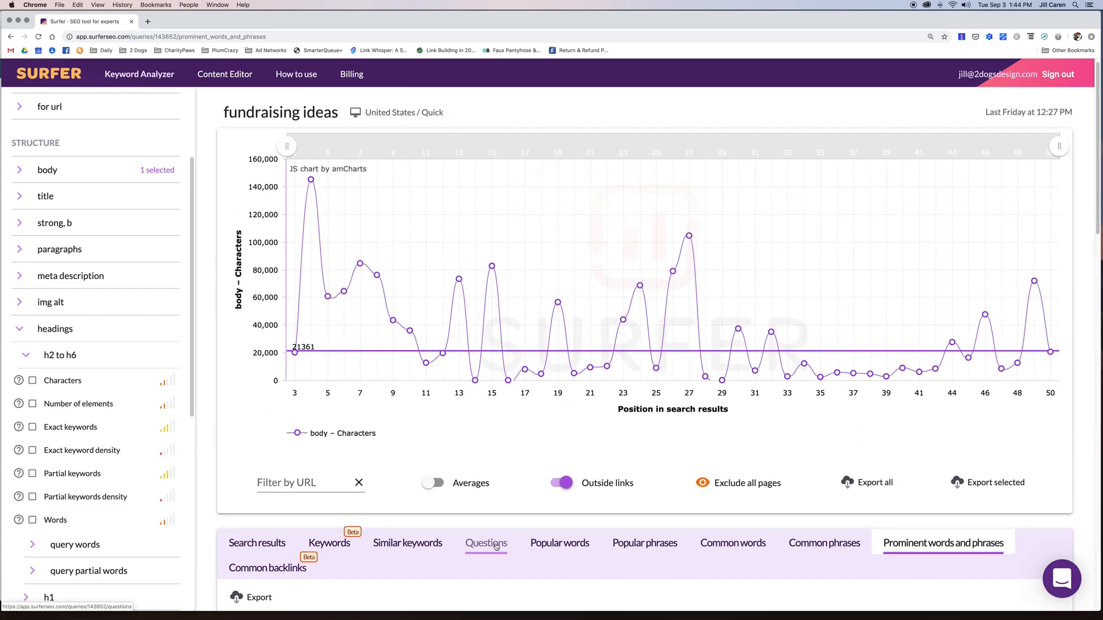
- Show the Questions tab for fundraising ideas and browse the similar questions and their search volumes
left_click(487, 544)
scroll(498, 549, "down", 7)
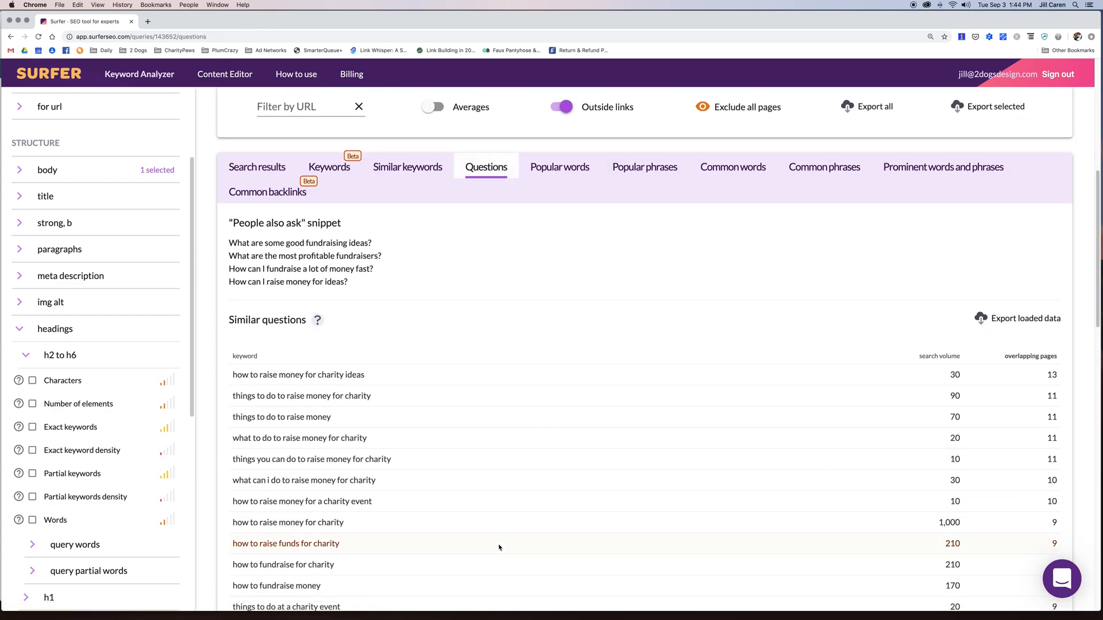
scroll(499, 548, "down", 20)
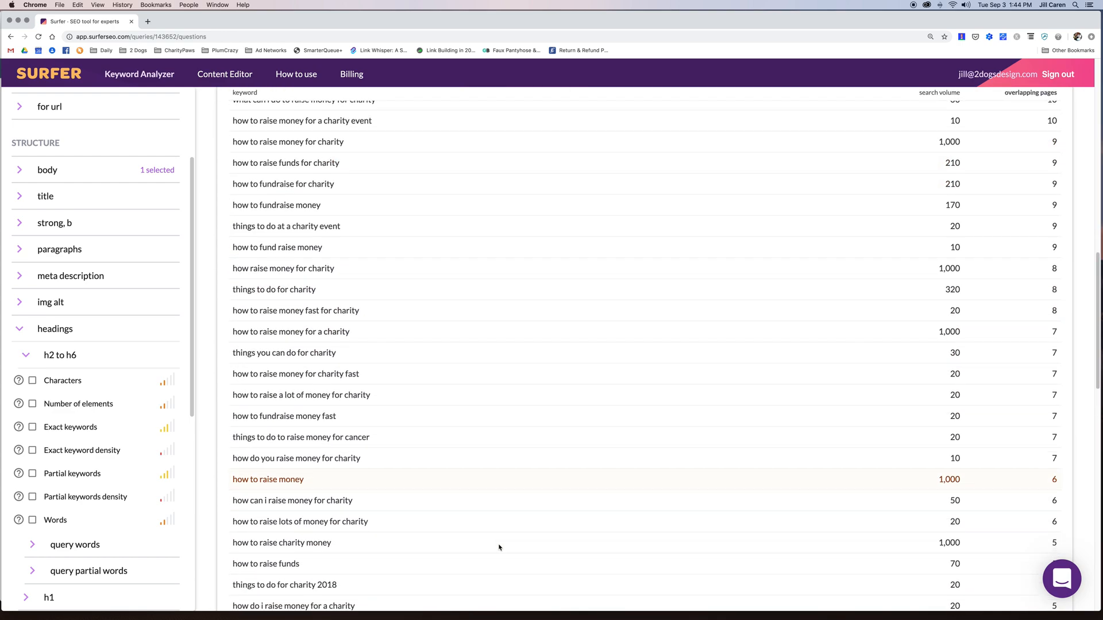
scroll(500, 547, "down", 8)
scroll(499, 548, "up", 20)
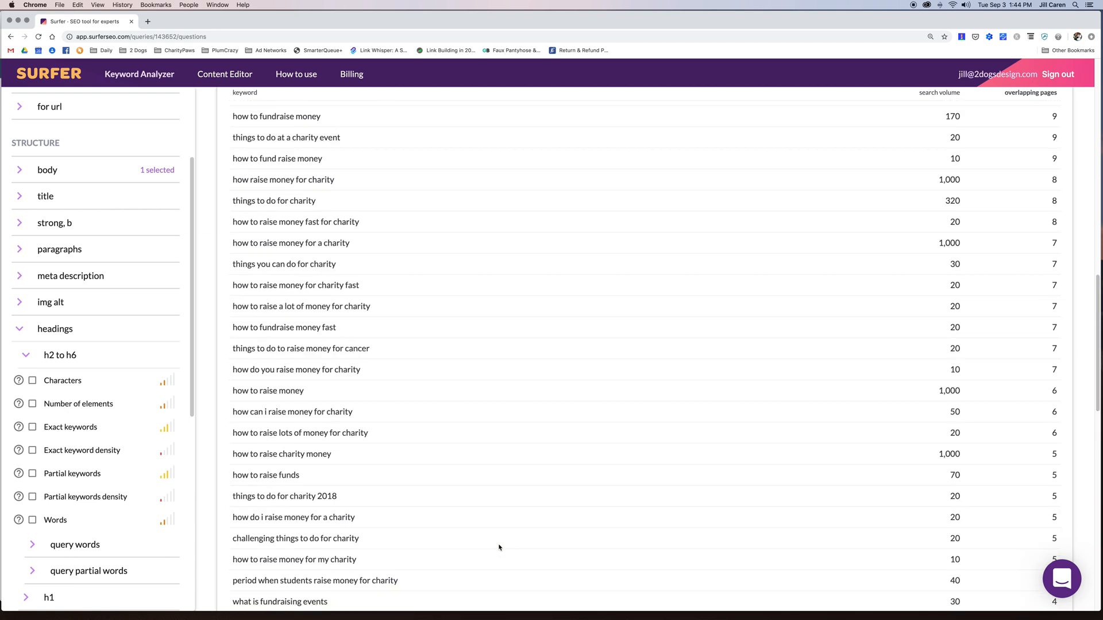
scroll(499, 548, "up", 1)
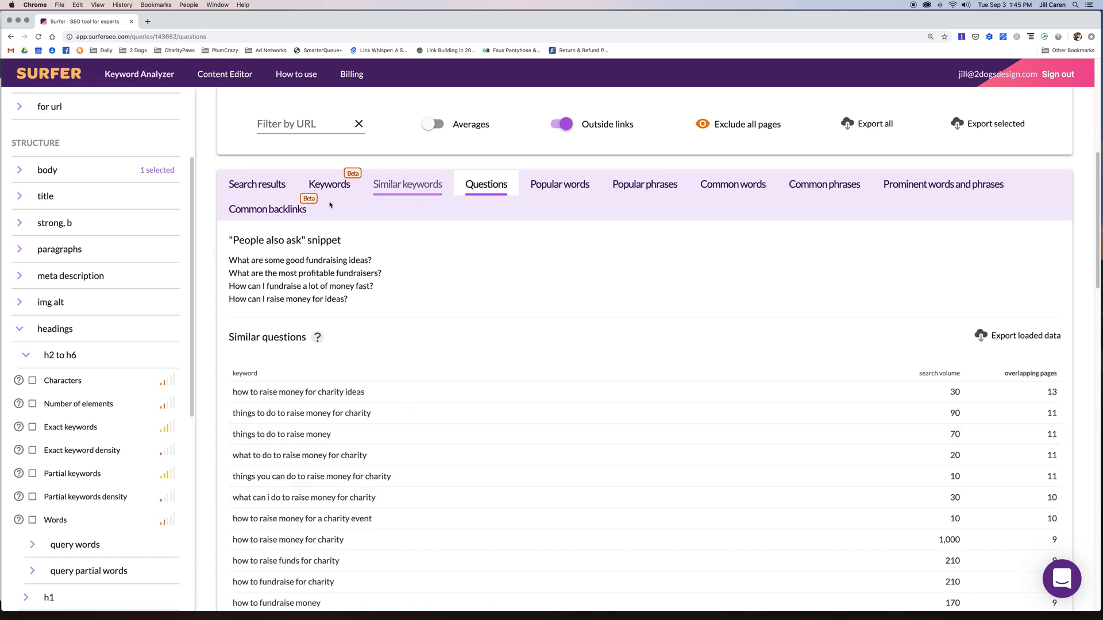
- List common backlinks for the top pages and expand nonprofitpro.com's linking subpages
left_click(272, 212)
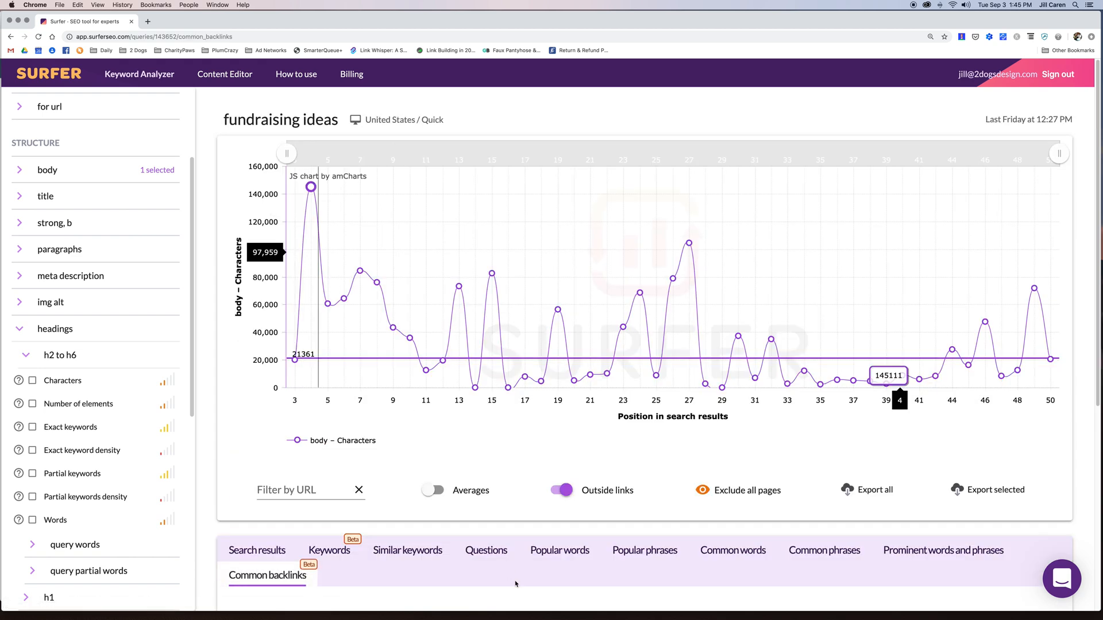
scroll(522, 593, "down", 5)
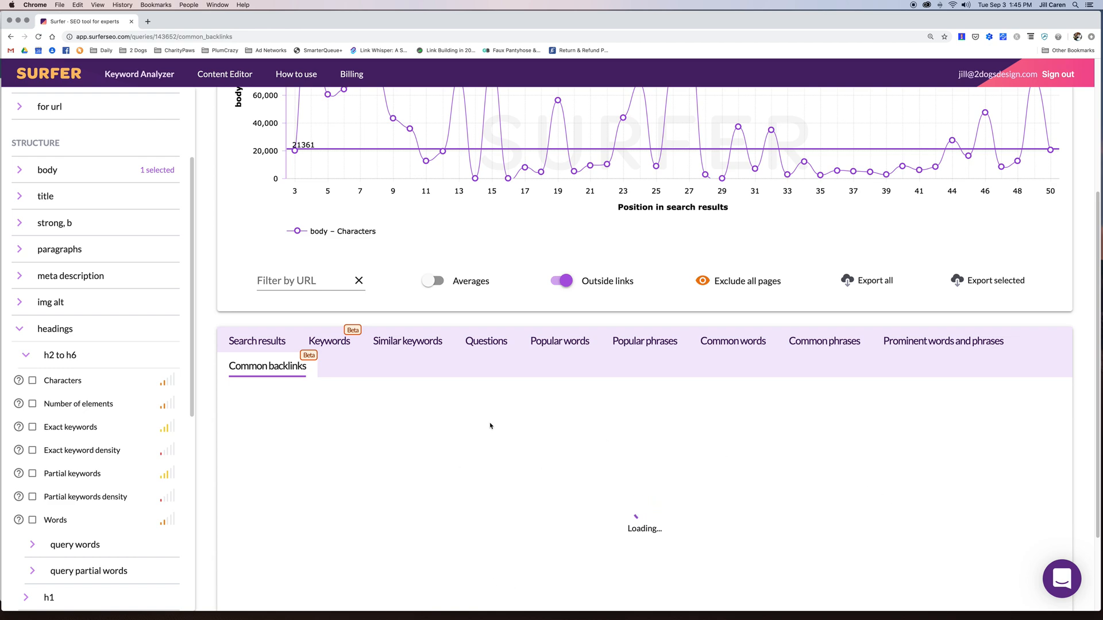
scroll(515, 435, "down", 4)
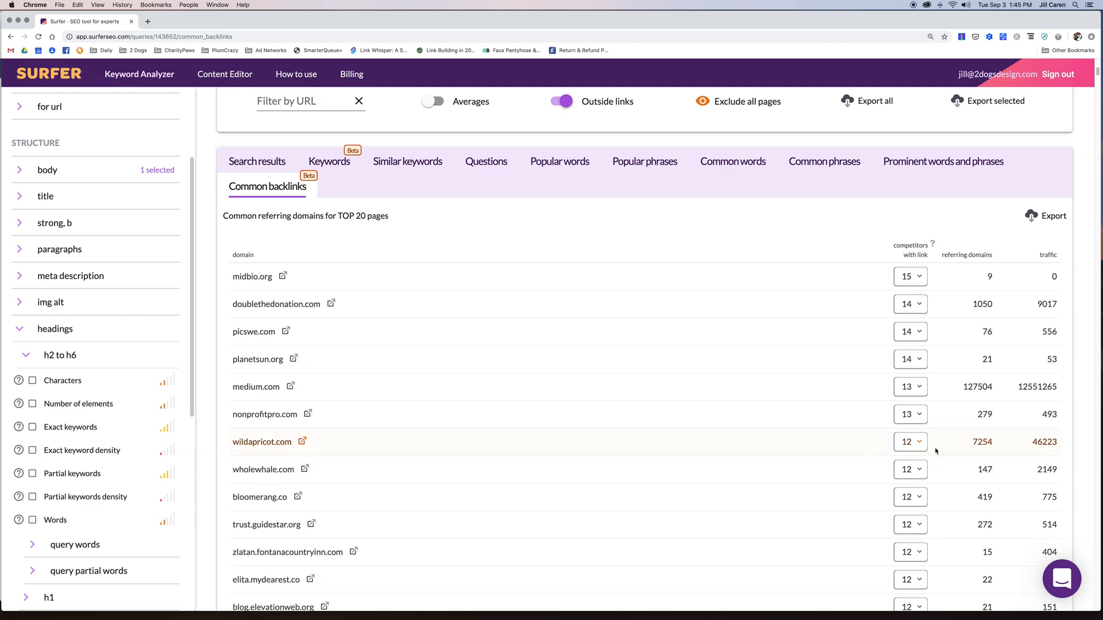
left_click(918, 414)
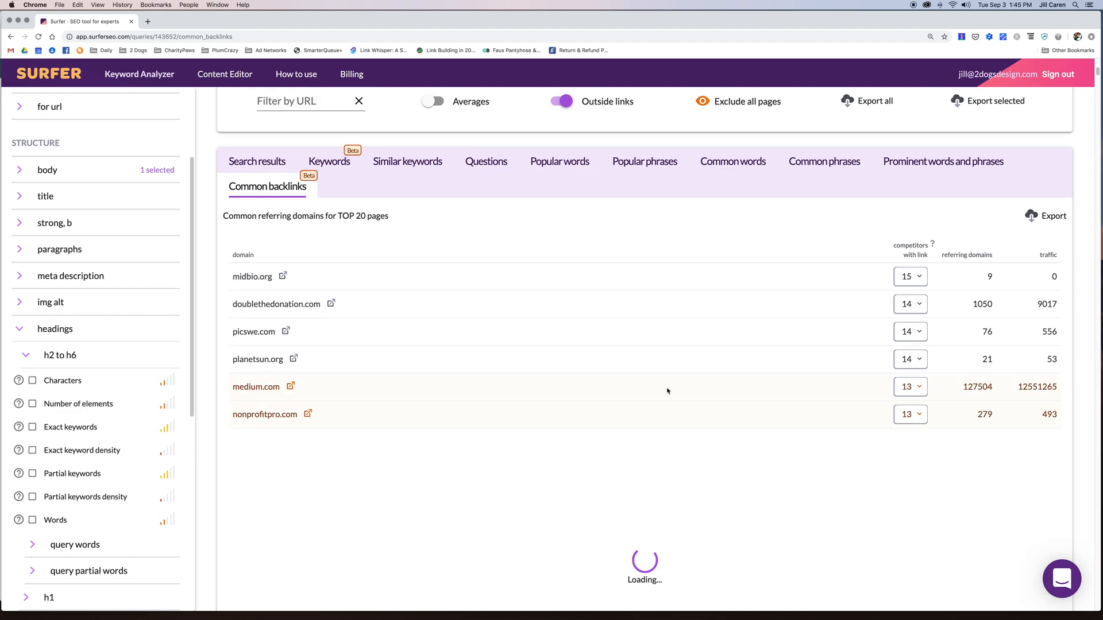
scroll(667, 390, "down", 3)
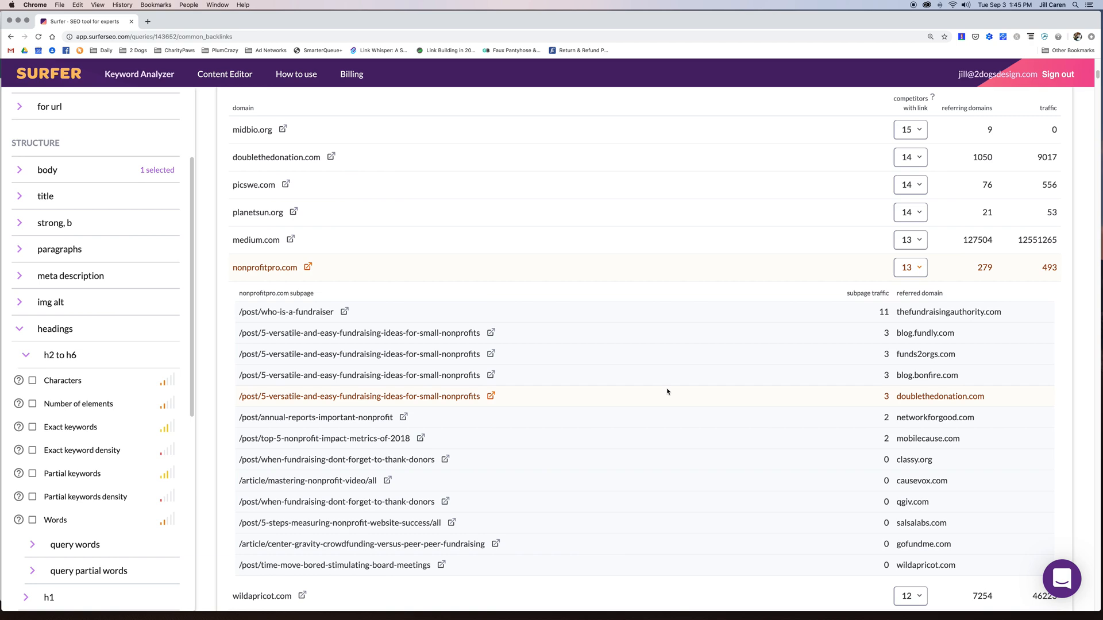
scroll(304, 354, "up", 7)
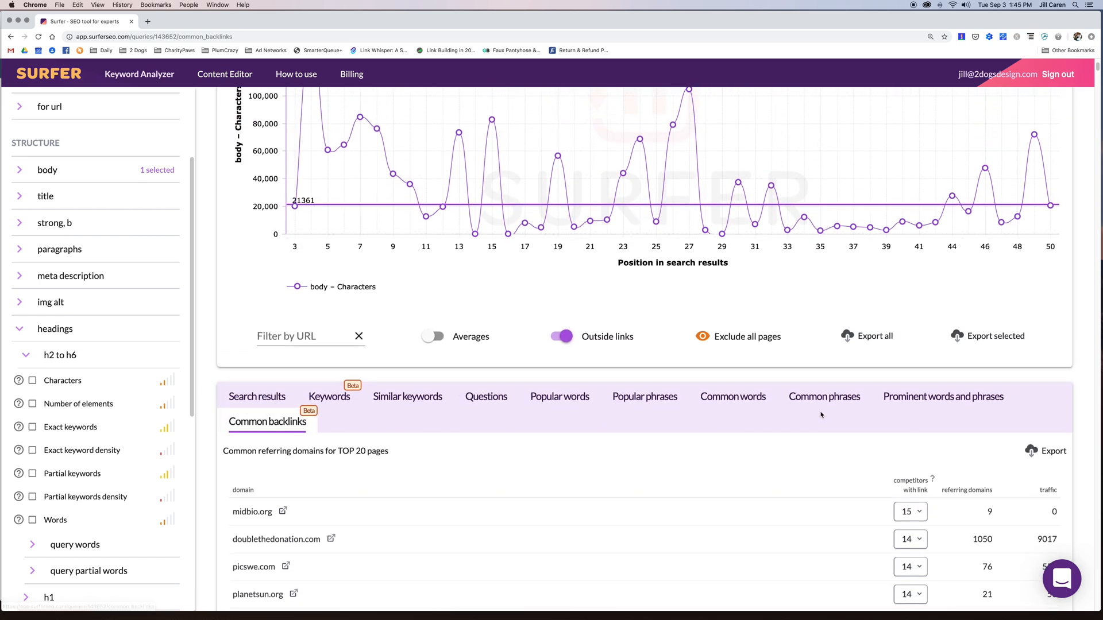
- Return to the Search results tab and scroll down to the ranking pages list
scroll(748, 464, "up", 3)
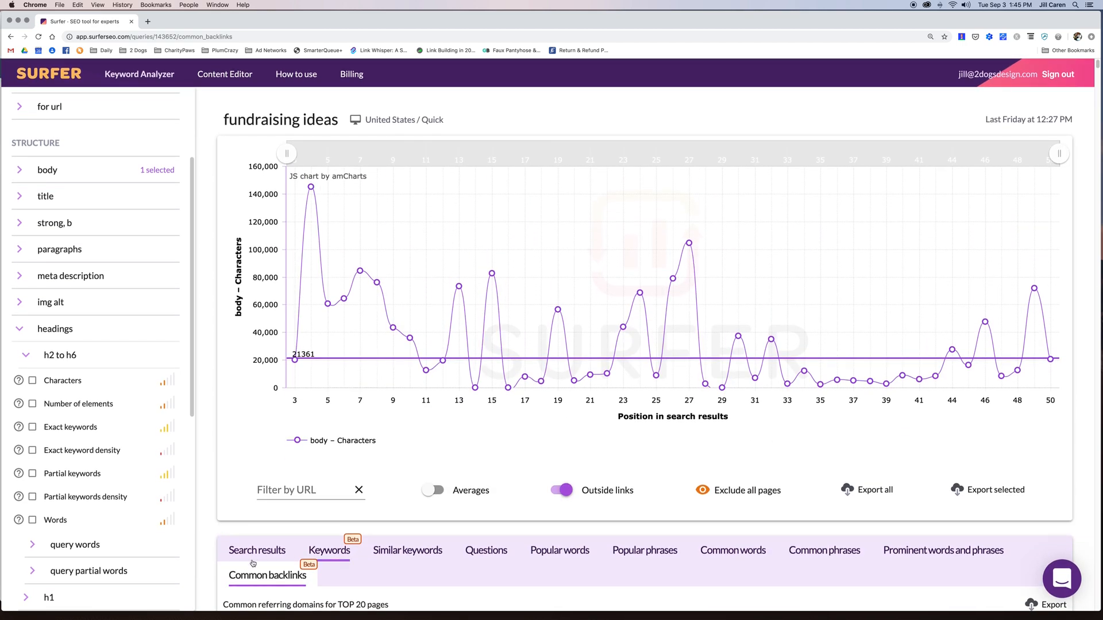
left_click(255, 552)
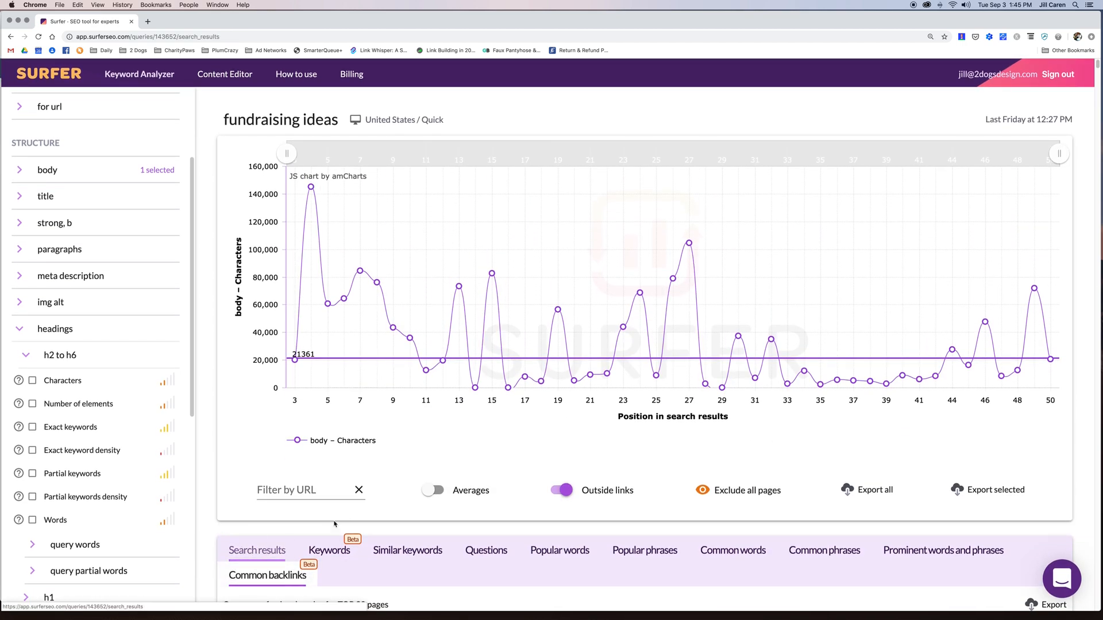
scroll(750, 437, "down", 2)
scroll(751, 438, "down", 3)
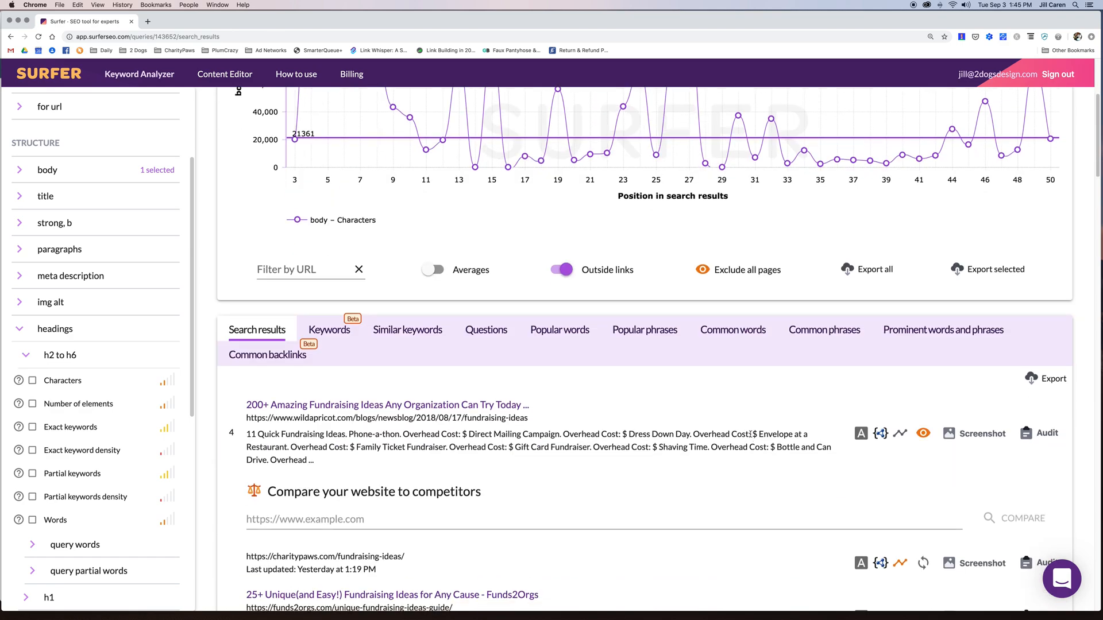
scroll(494, 538, "down", 1)
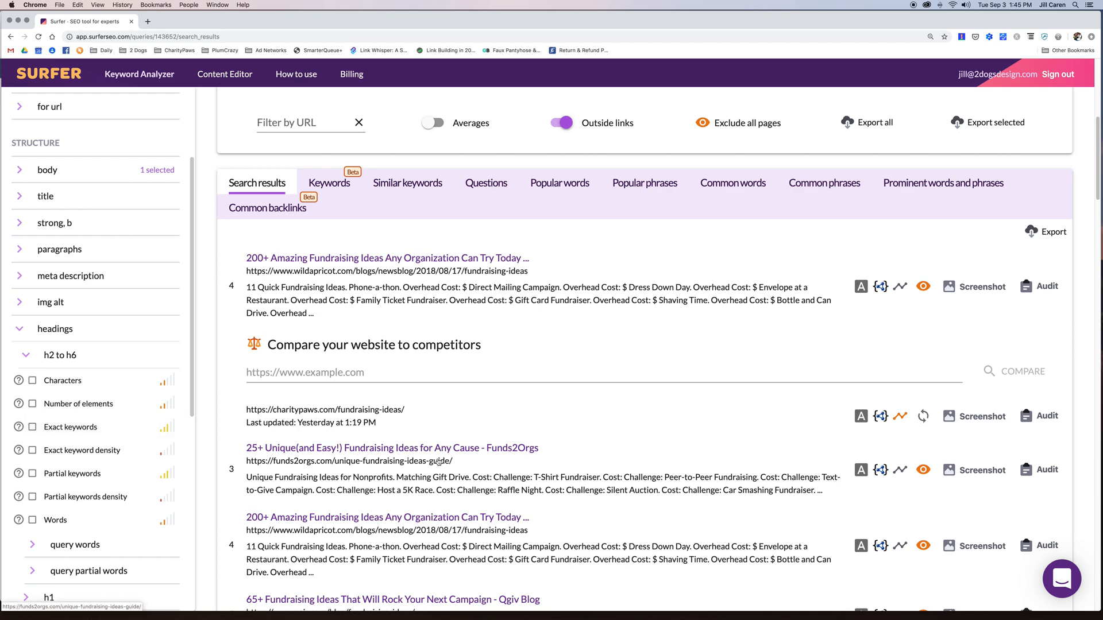
left_click(860, 472)
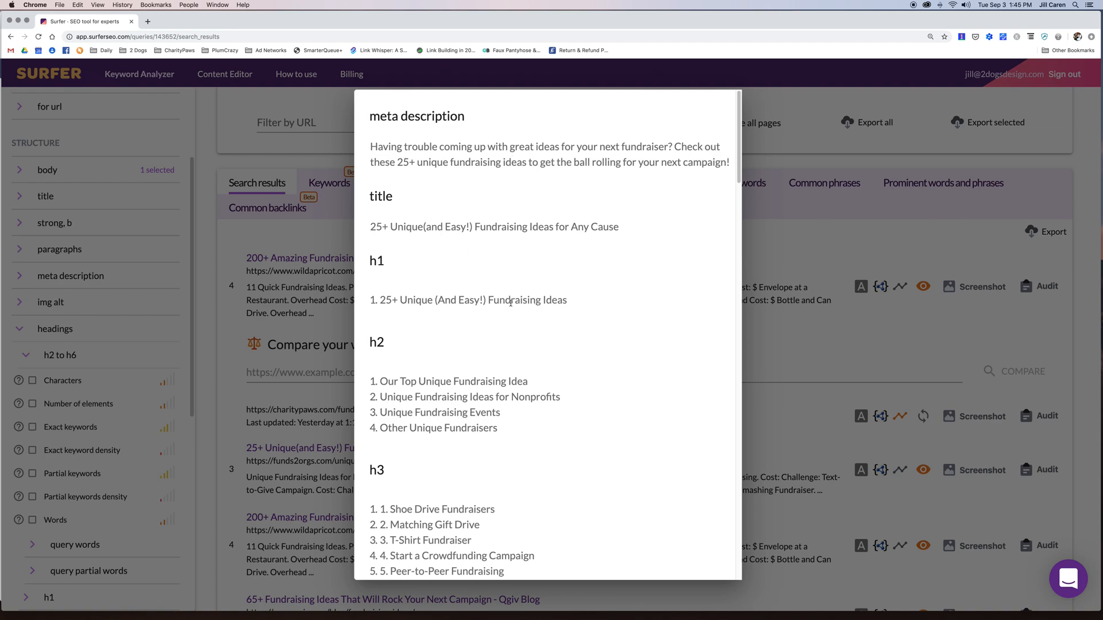
scroll(471, 393, "down", 20)
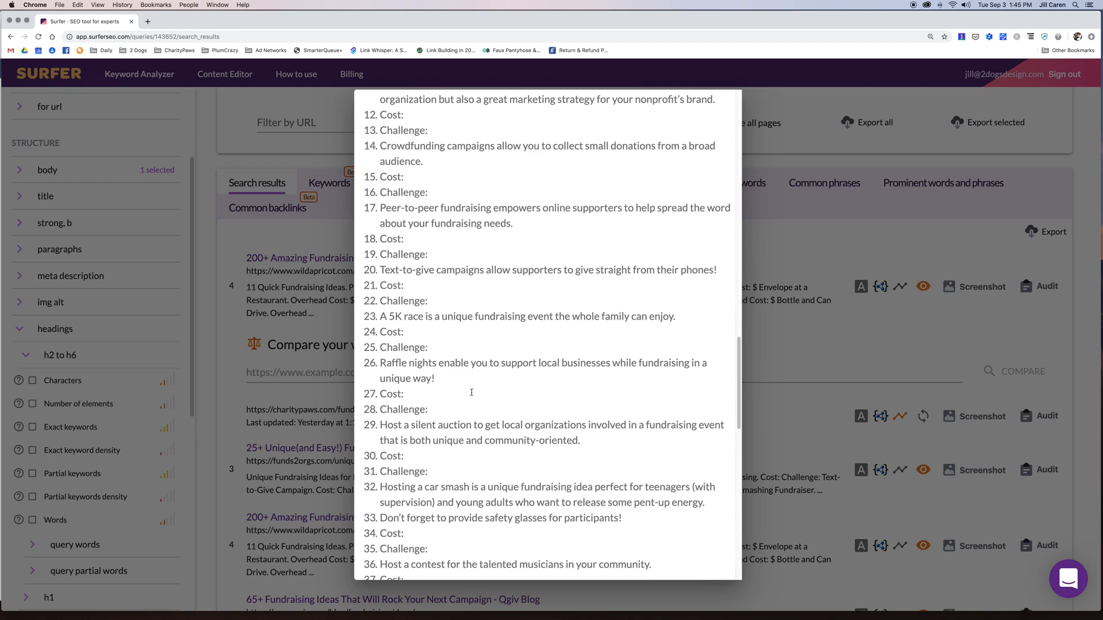
scroll(471, 393, "down", 3)
scroll(472, 395, "up", 20)
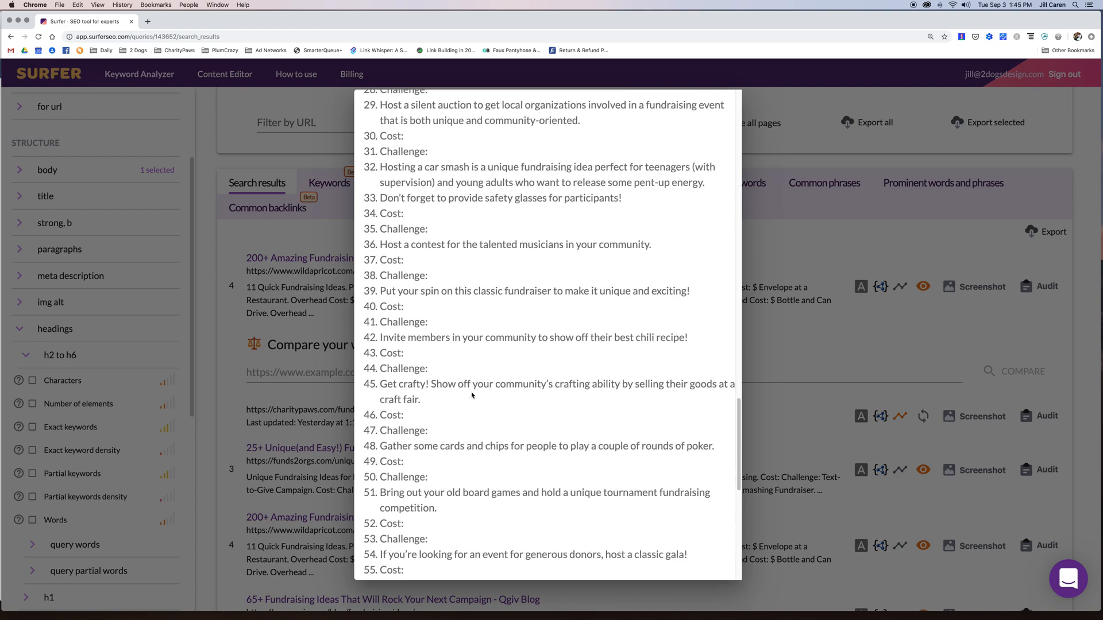
scroll(472, 394, "up", 2)
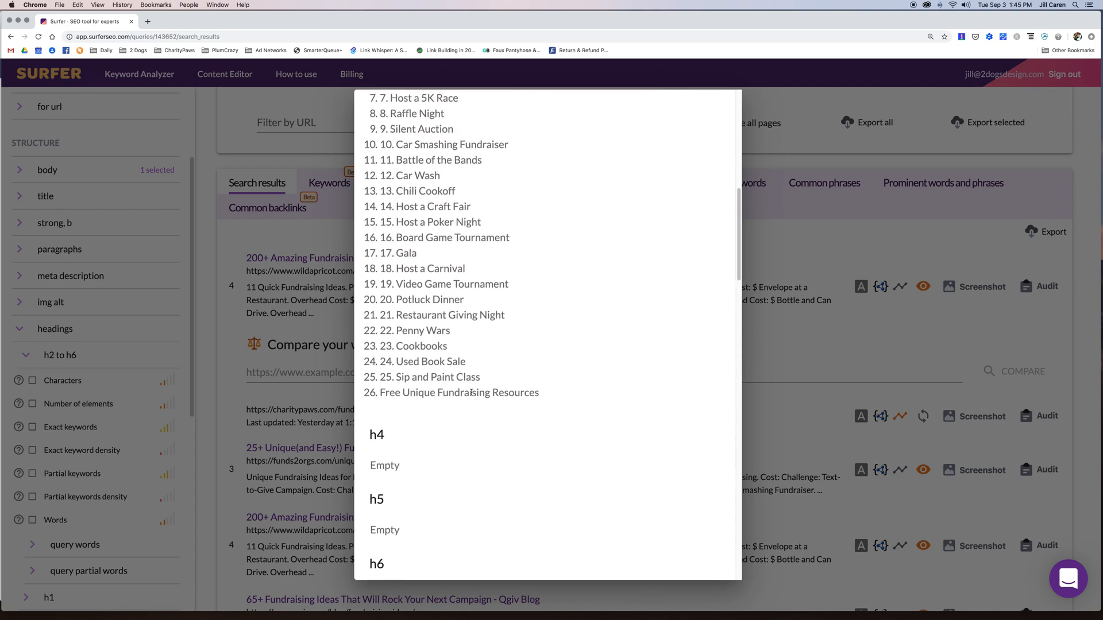
scroll(471, 393, "up", 6)
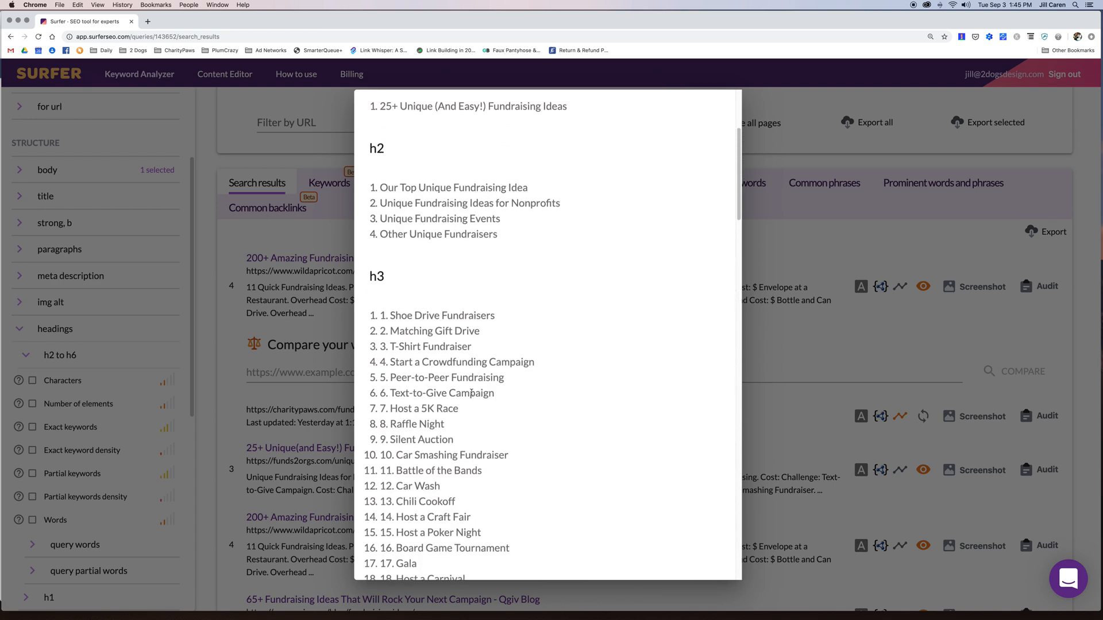
scroll(471, 395, "up", 2)
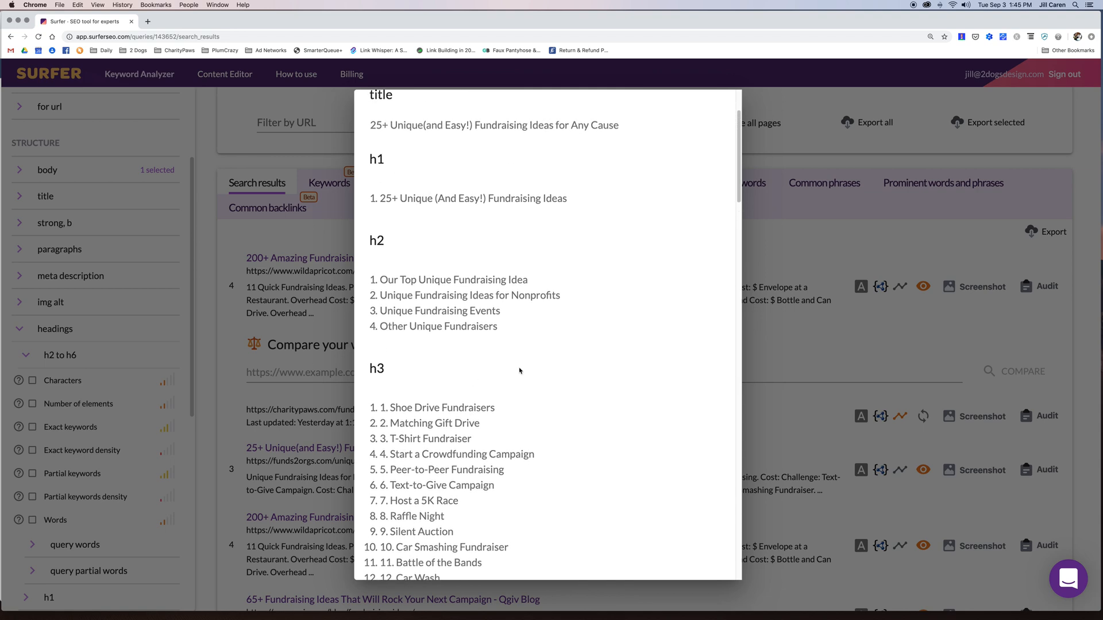
left_click(807, 526)
mouse_move(882, 416)
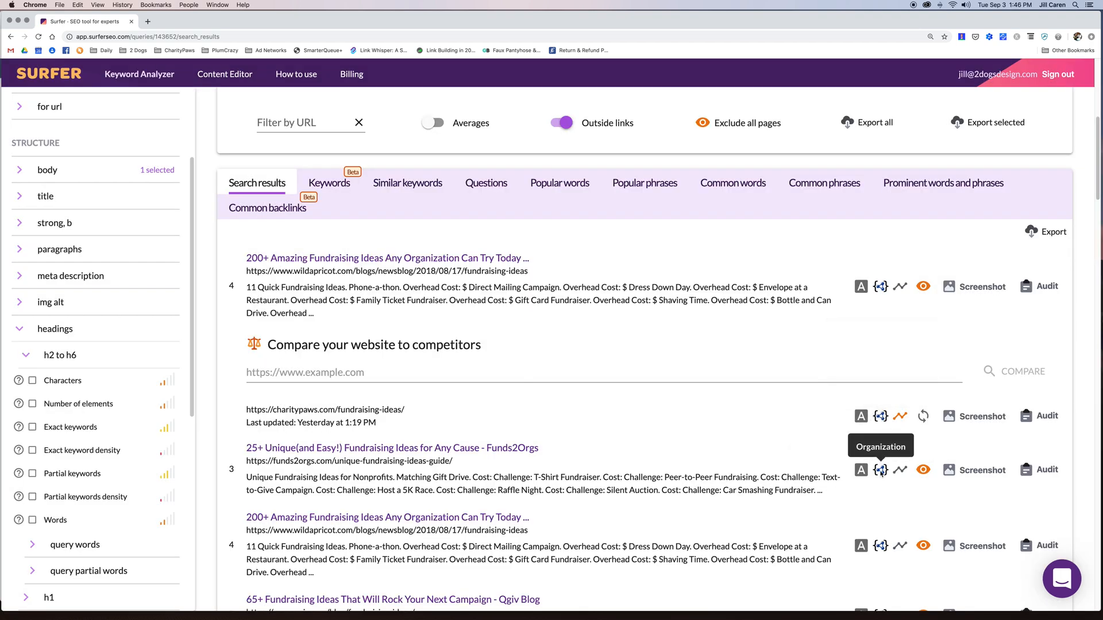
- Collapse the headings metrics and expand structured data, listing WebPage, Organization and WebSite types
scroll(878, 465, "up", 1)
mouse_move(877, 301)
scroll(879, 302, "up", 1)
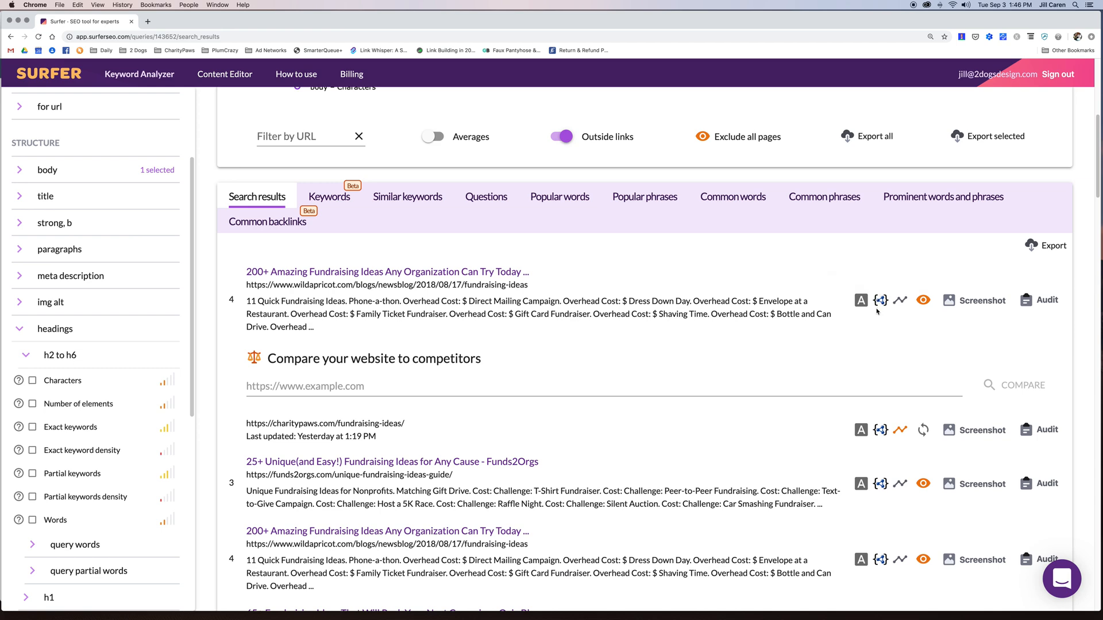
left_click(20, 330)
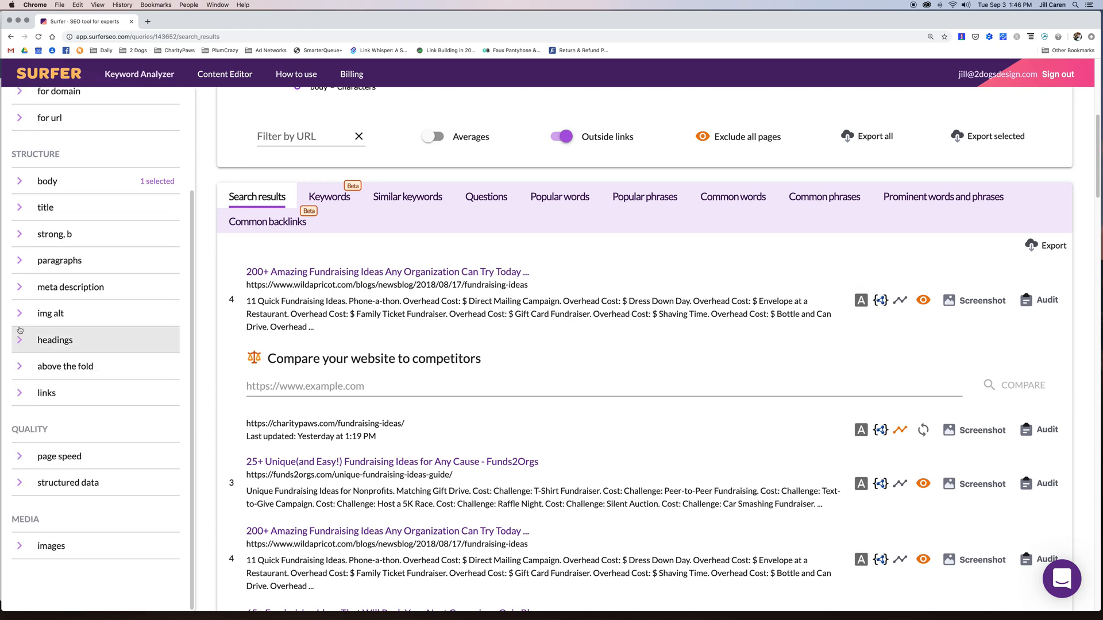
left_click(20, 485)
scroll(87, 454, "down", 3)
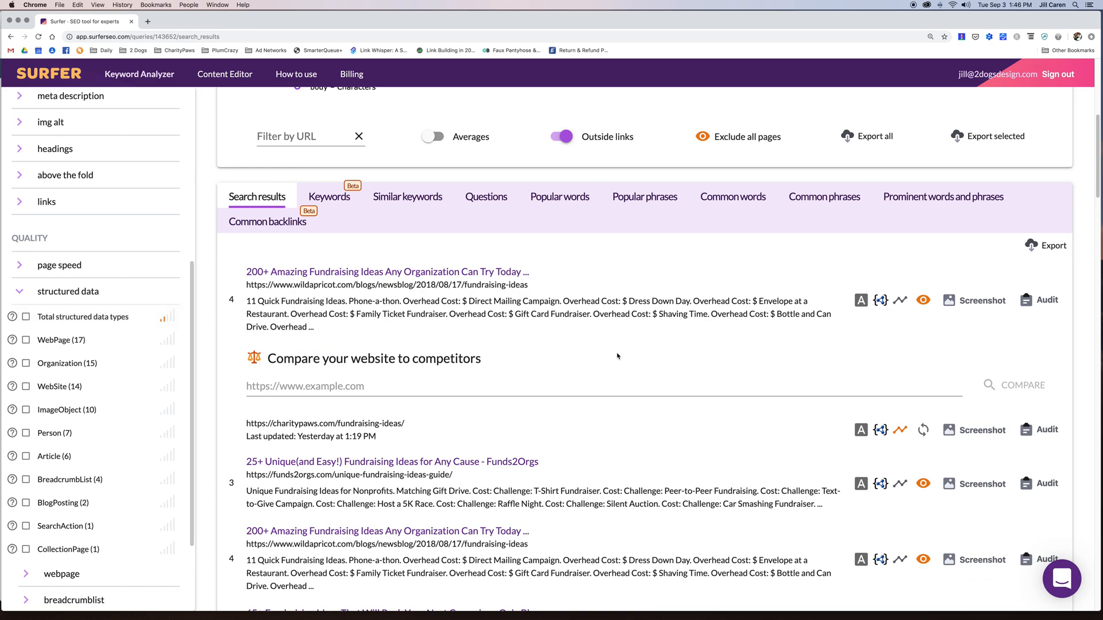
scroll(617, 356, "down", 3)
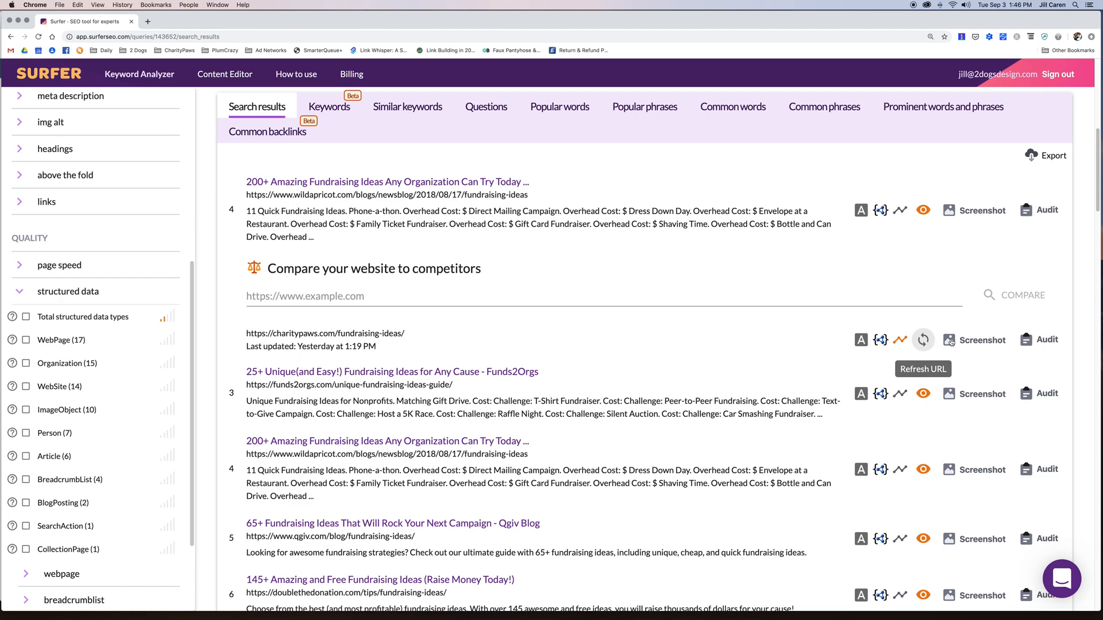
left_click(1046, 340)
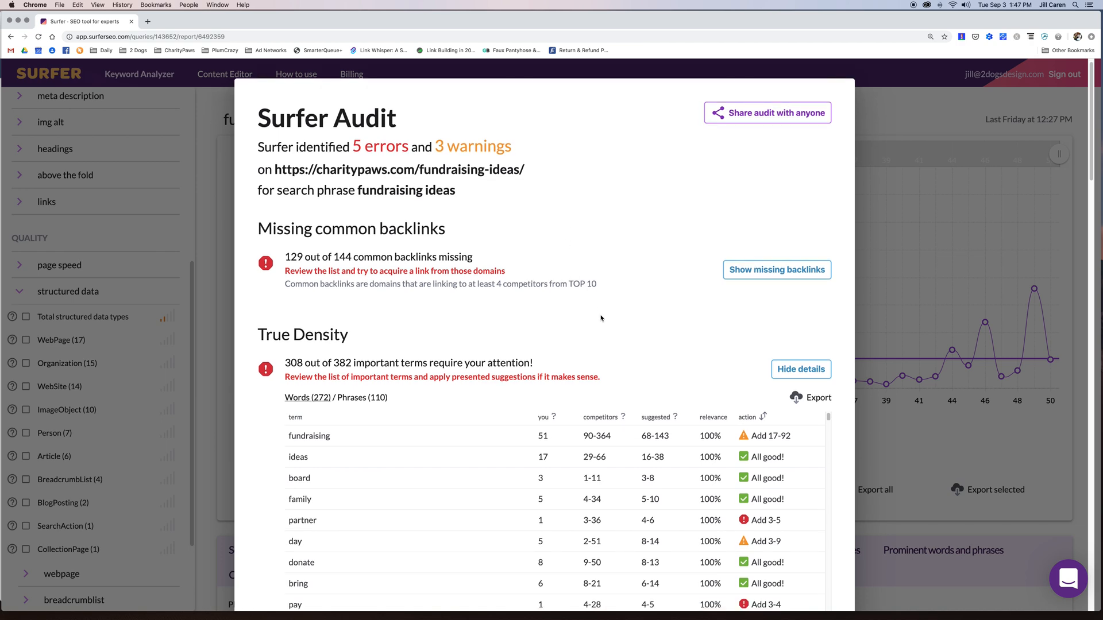
scroll(600, 318, "down", 5)
scroll(600, 315, "down", 2)
scroll(600, 315, "up", 2)
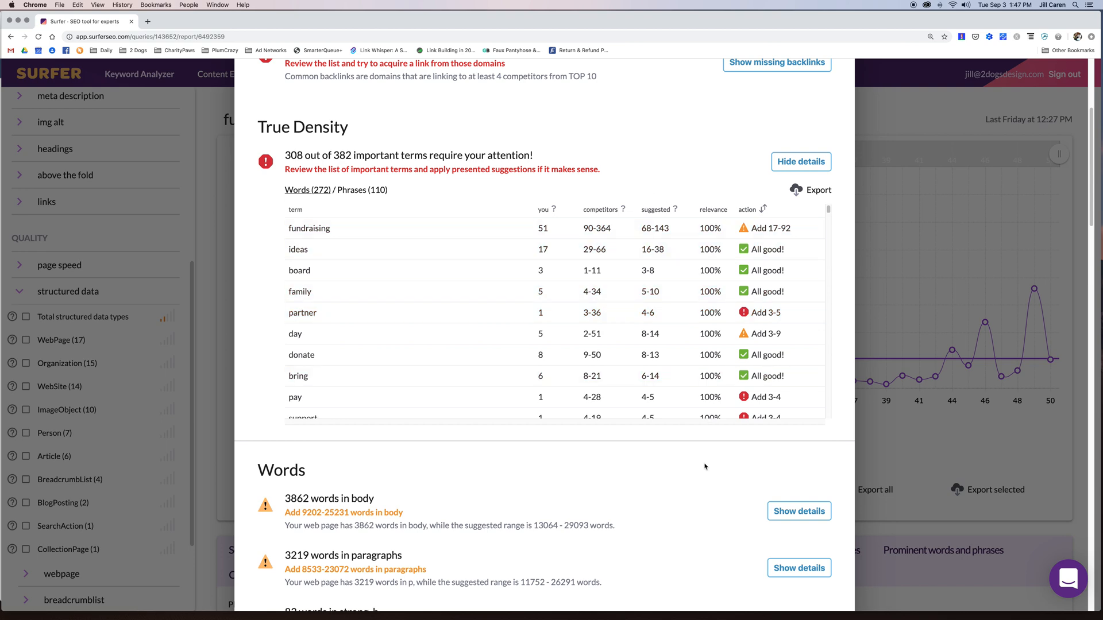
scroll(704, 467, "down", 1)
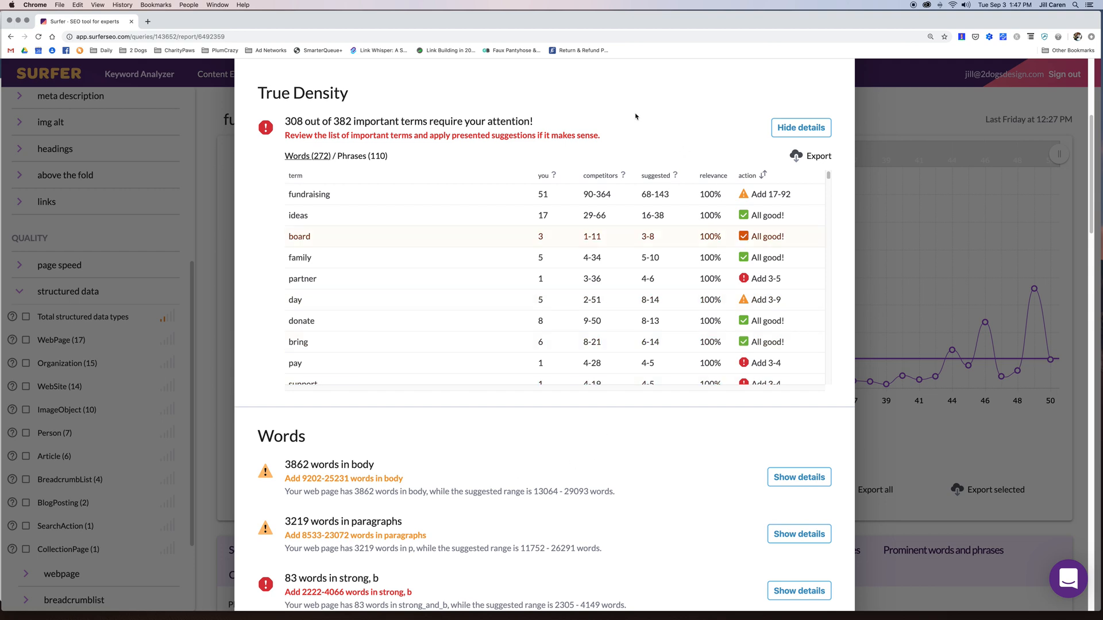
scroll(369, 112, "up", 2)
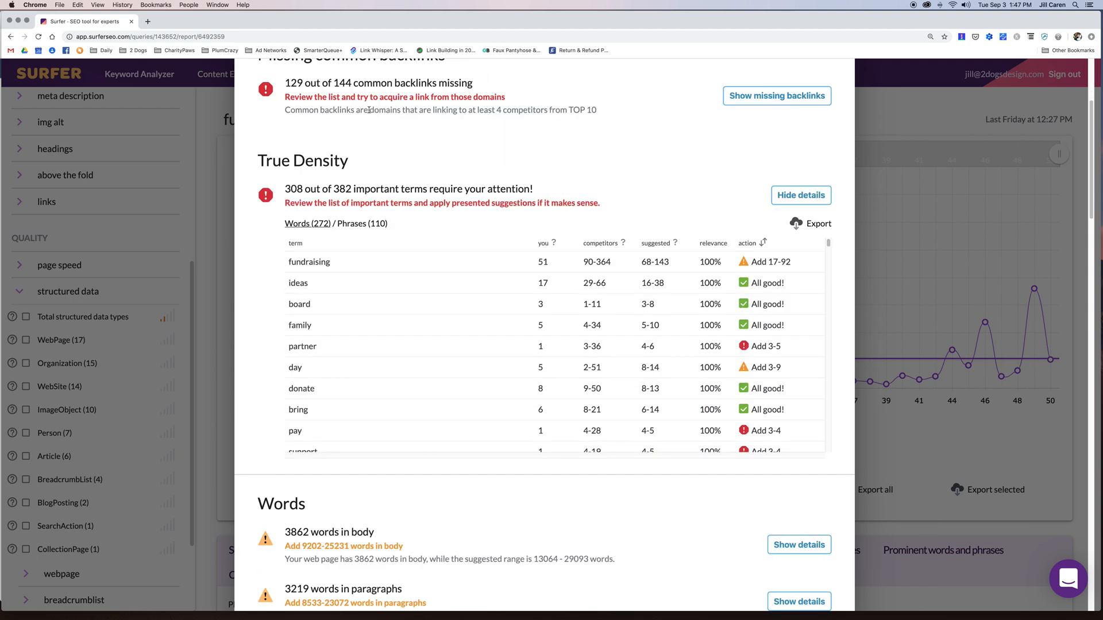
scroll(368, 110, "down", 2)
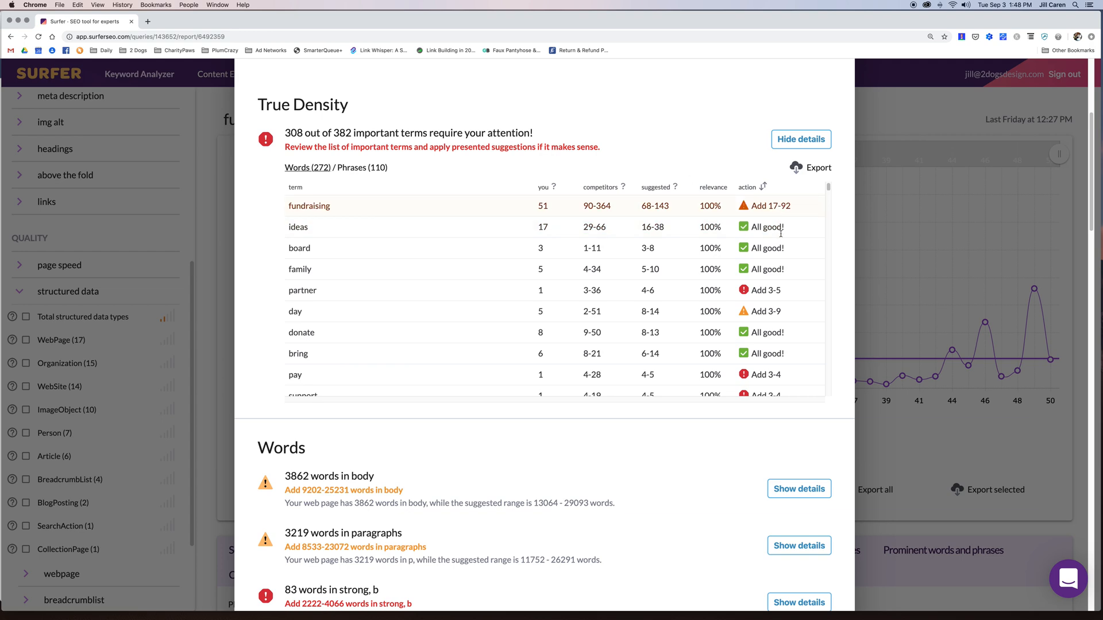
scroll(764, 273, "down", 5)
scroll(777, 277, "up", 3)
left_click(357, 168)
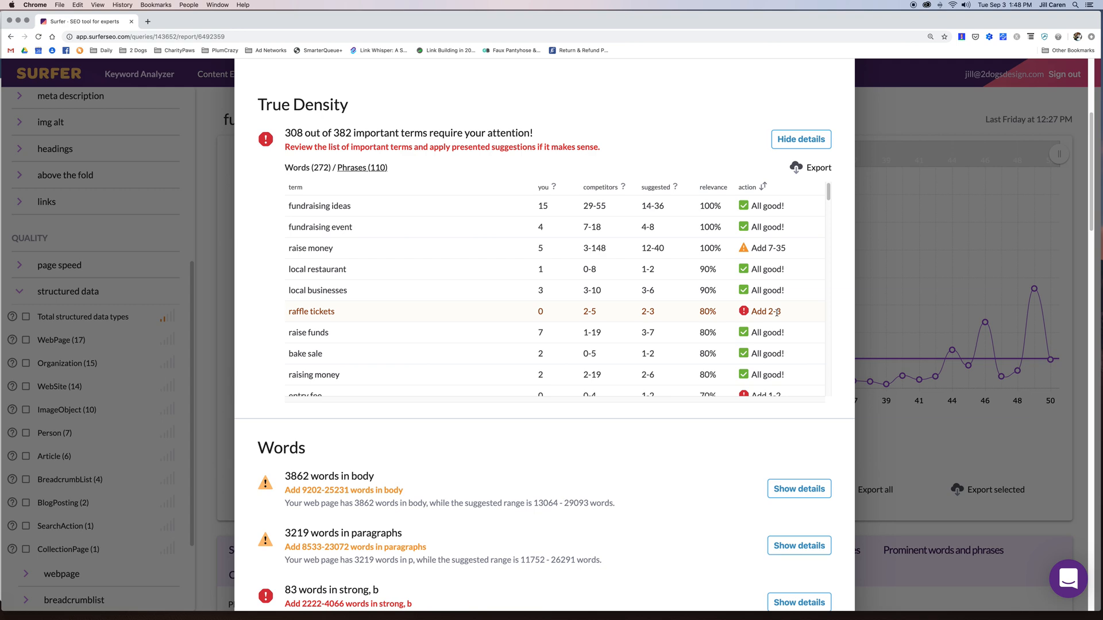
scroll(796, 315, "down", 2)
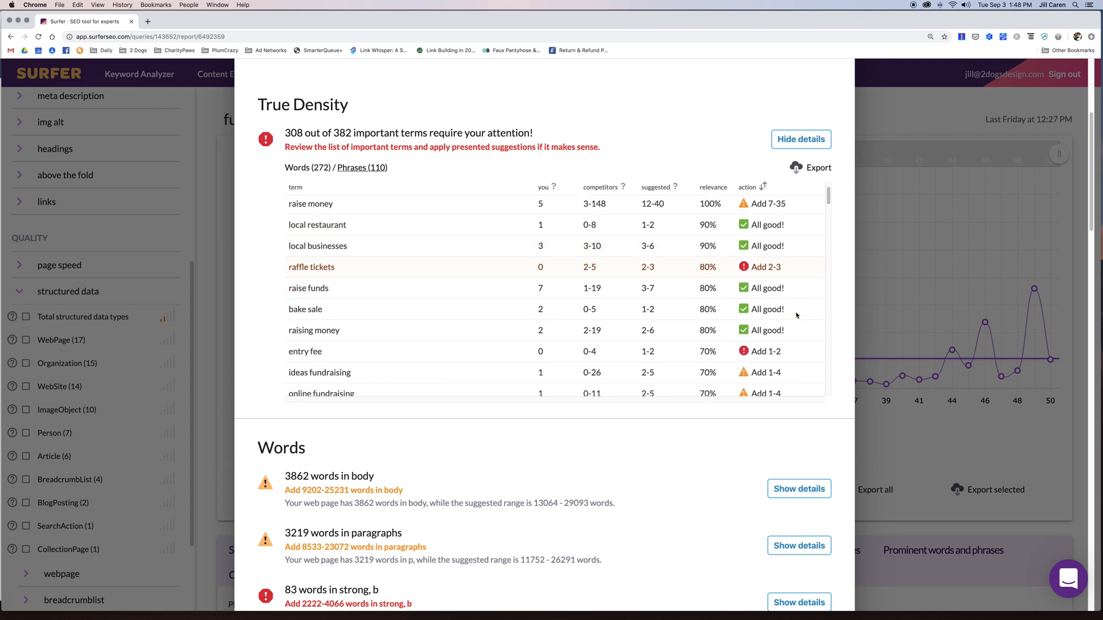
scroll(796, 314, "down", 3)
scroll(787, 325, "down", 6)
scroll(782, 332, "down", 2)
scroll(330, 320, "down", 5)
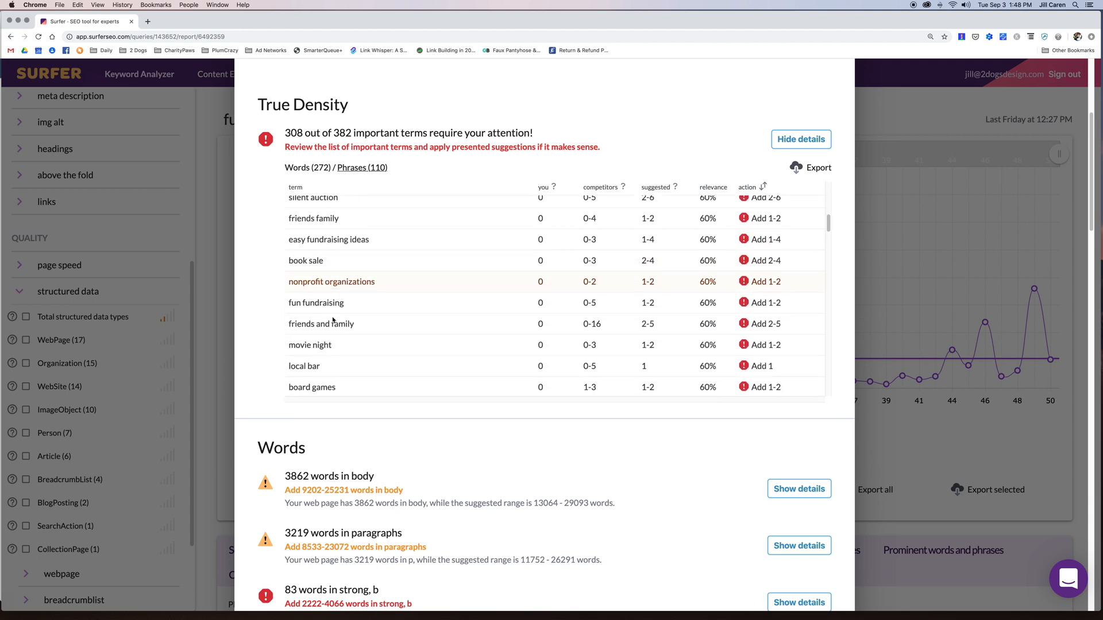
scroll(332, 316, "down", 4)
scroll(332, 316, "down", 15)
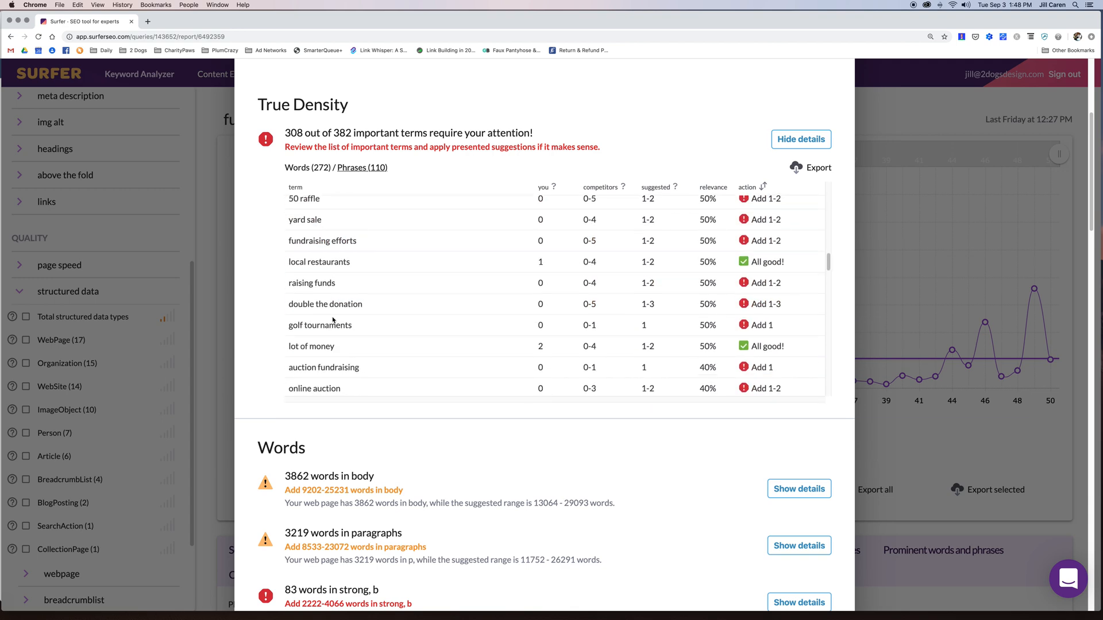
scroll(332, 317, "down", 3)
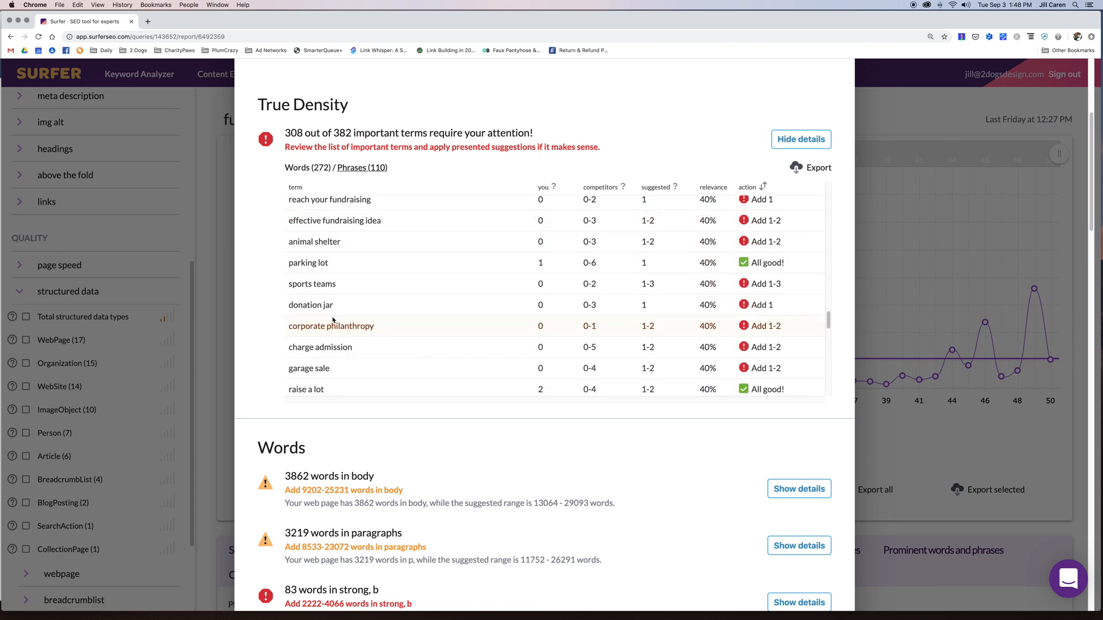
scroll(332, 320, "up", 1)
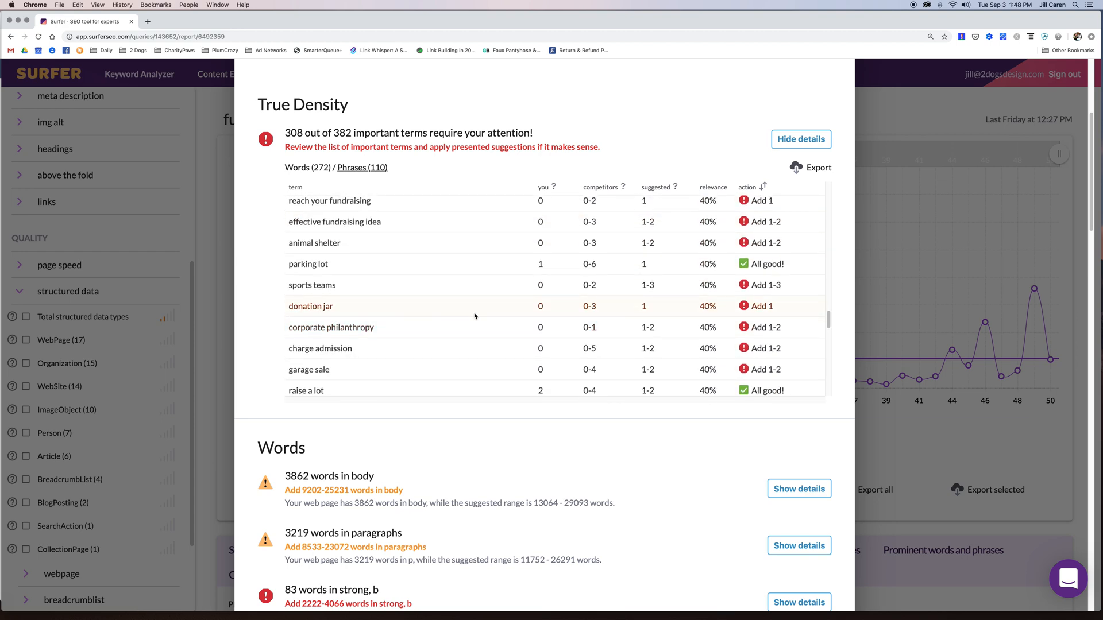
scroll(535, 321, "up", 15)
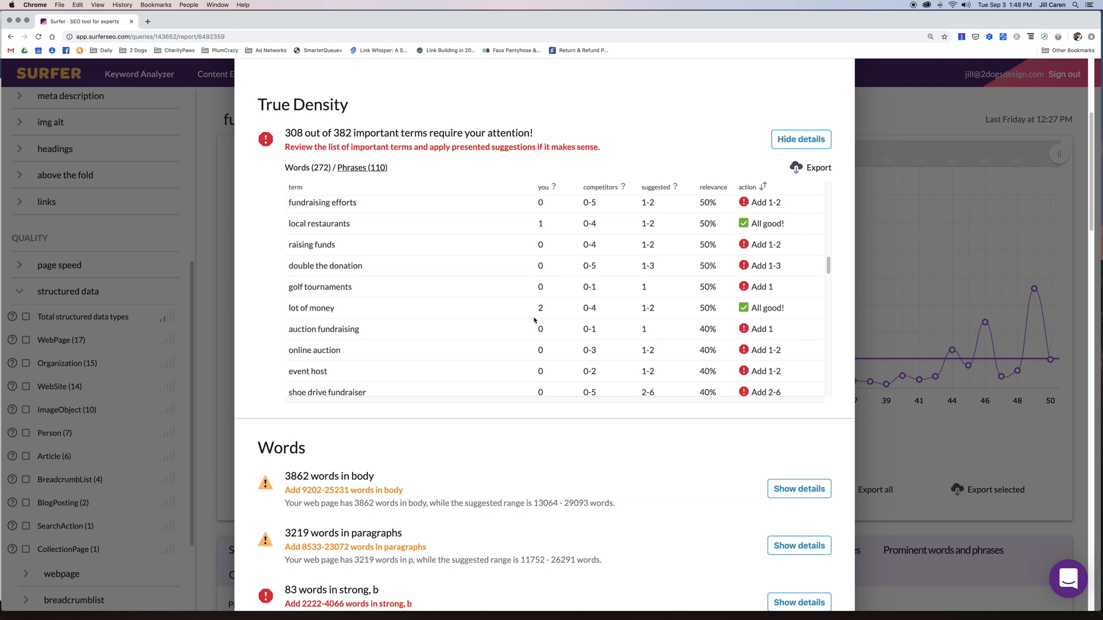
scroll(534, 321, "up", 5)
left_click(294, 408)
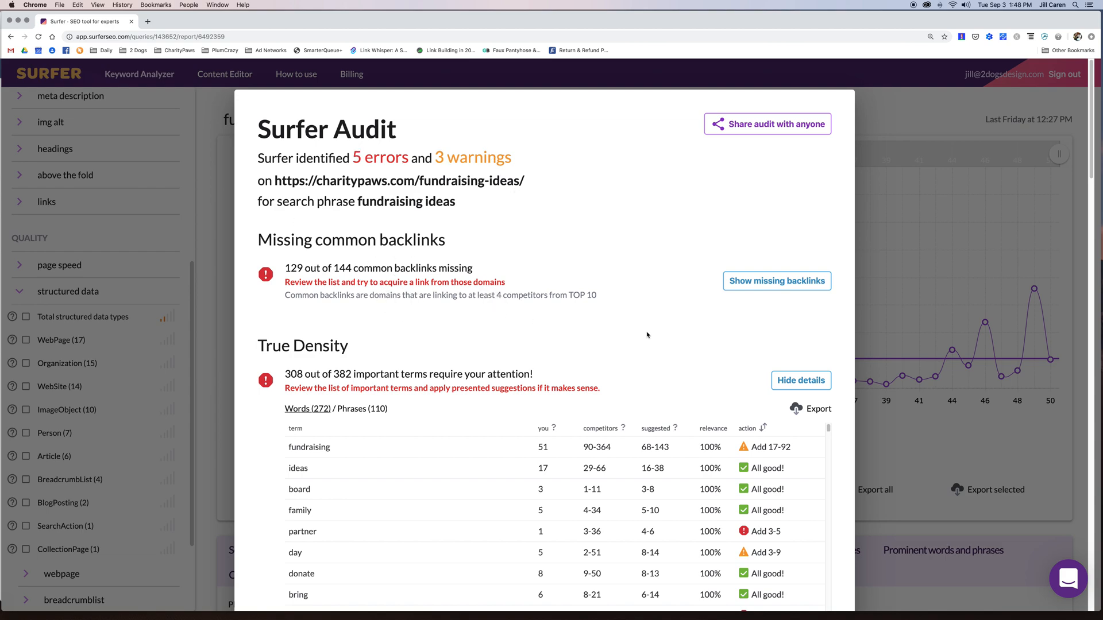
scroll(646, 335, "down", 7)
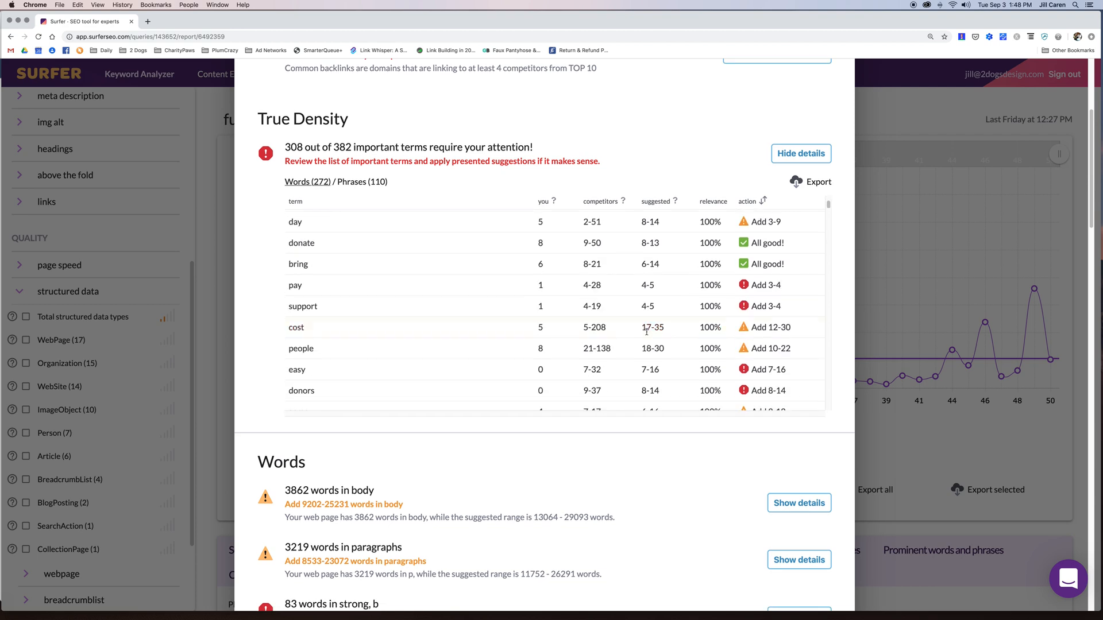
scroll(649, 332, "down", 3)
scroll(646, 483, "down", 5)
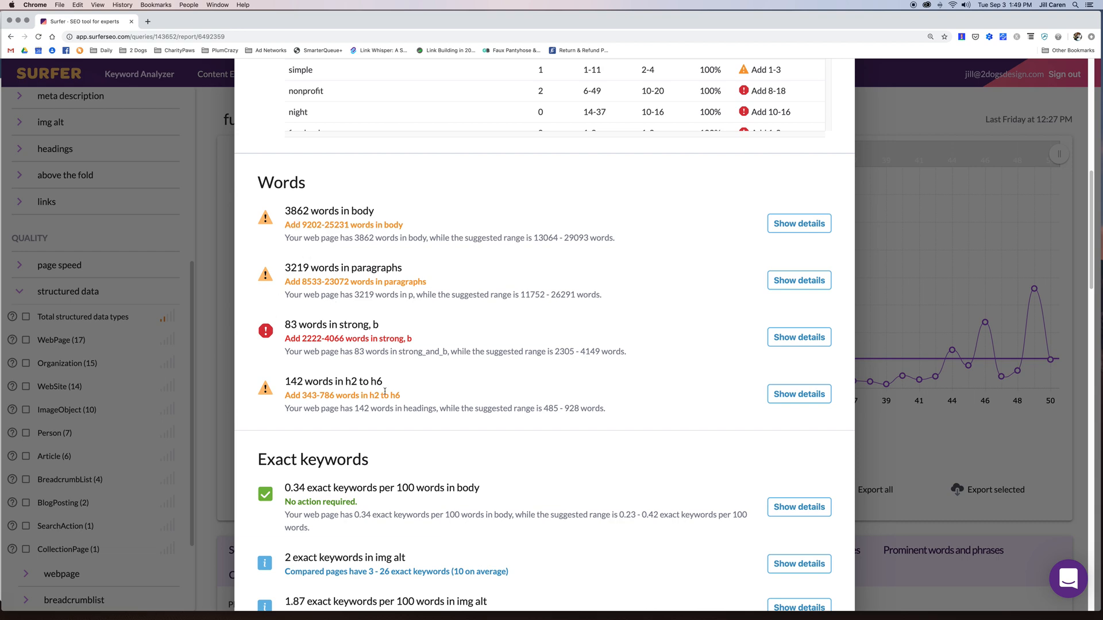
left_click_drag(302, 225, 339, 224)
- Check the body word-count comparison, then show the strong, b word-count competitor chart
left_click(801, 225)
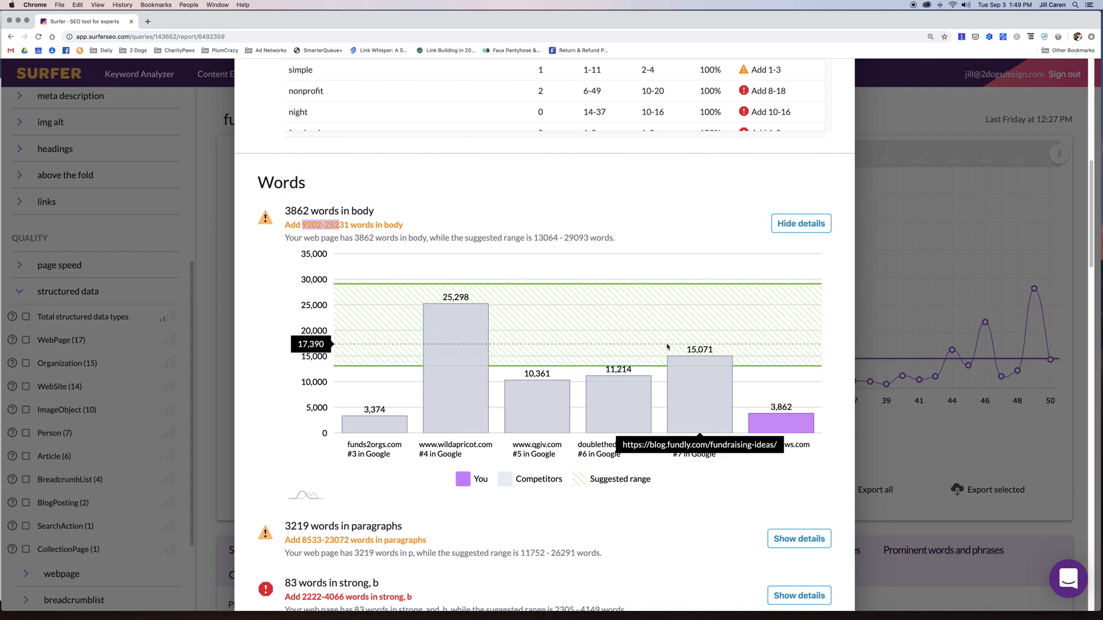
left_click(798, 227)
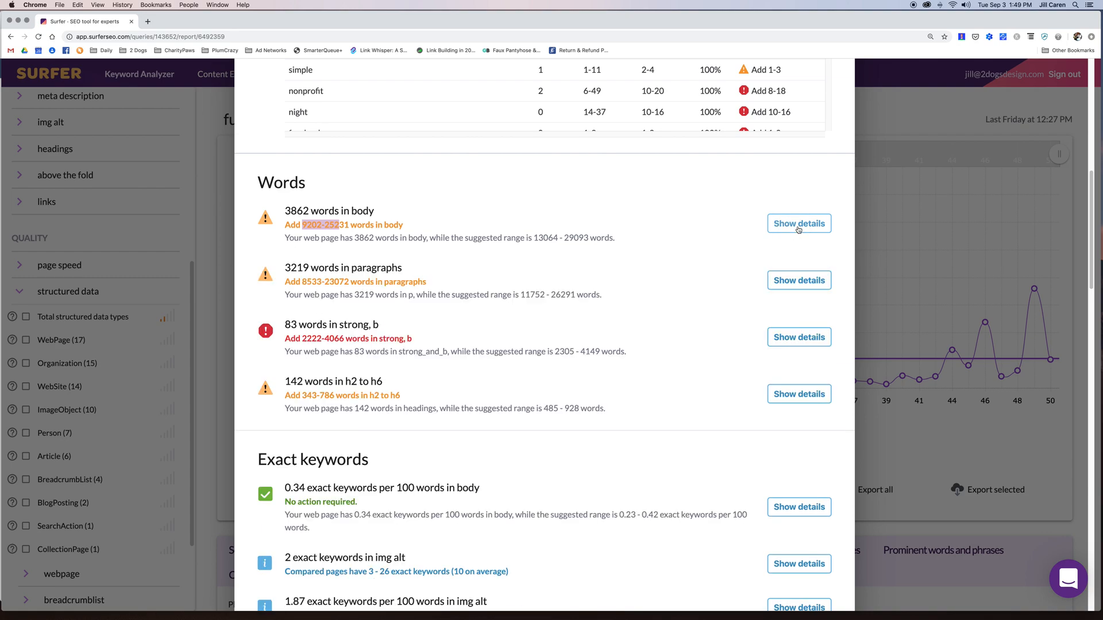
left_click(807, 345)
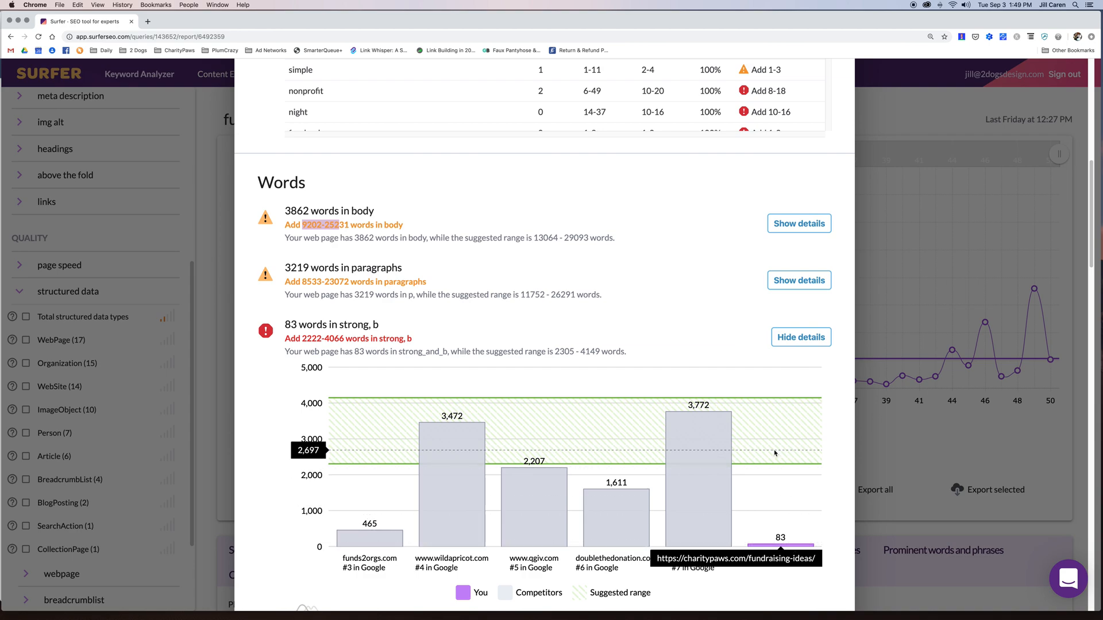
scroll(775, 453, "down", 7)
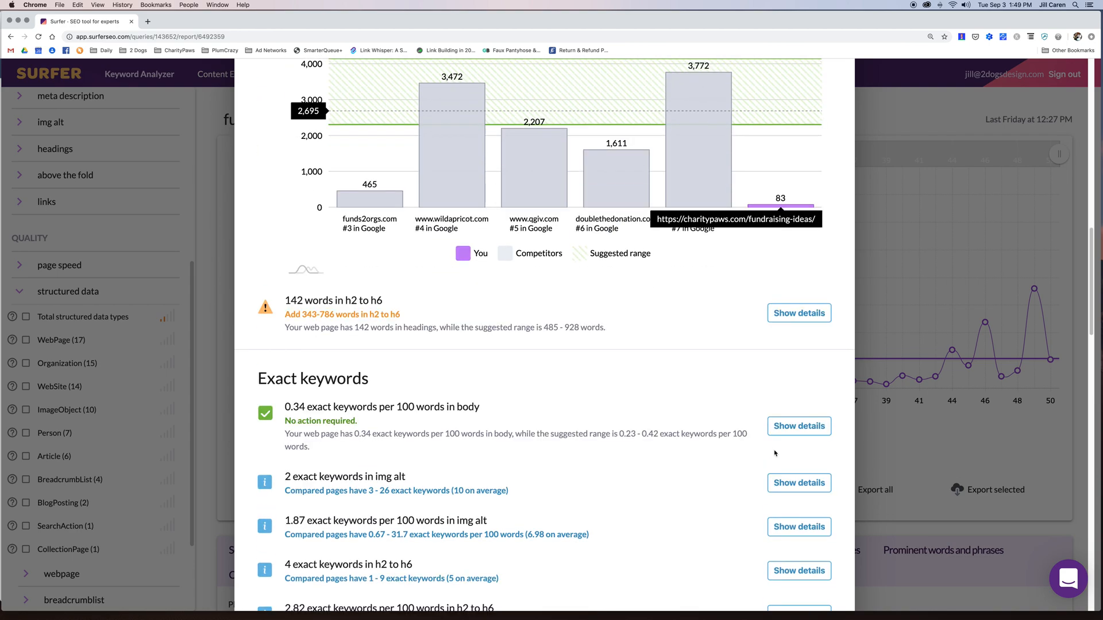
scroll(611, 445, "down", 4)
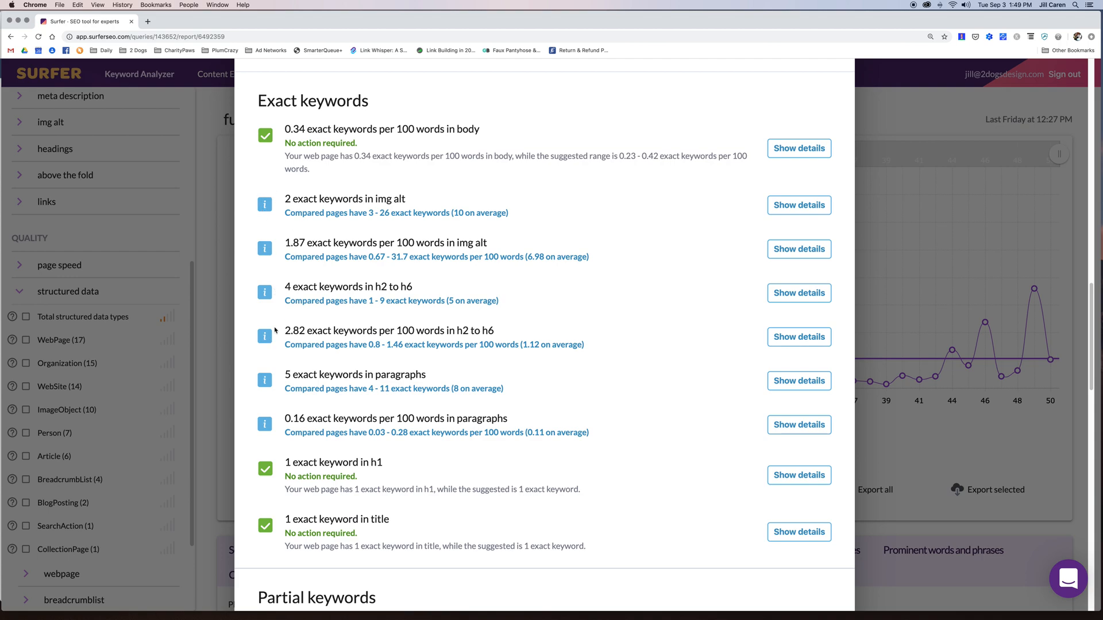
- Highlight the suggested paragraph range and show the time-to-first-byte competitor comparison
scroll(271, 420, "down", 15)
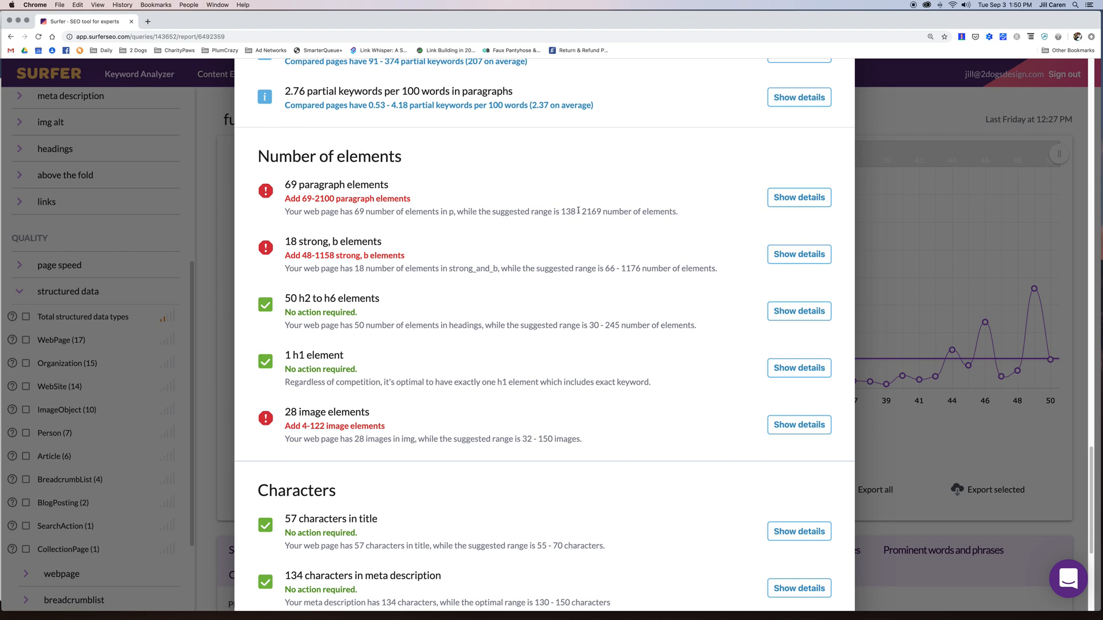
left_click_drag(619, 211, 547, 210)
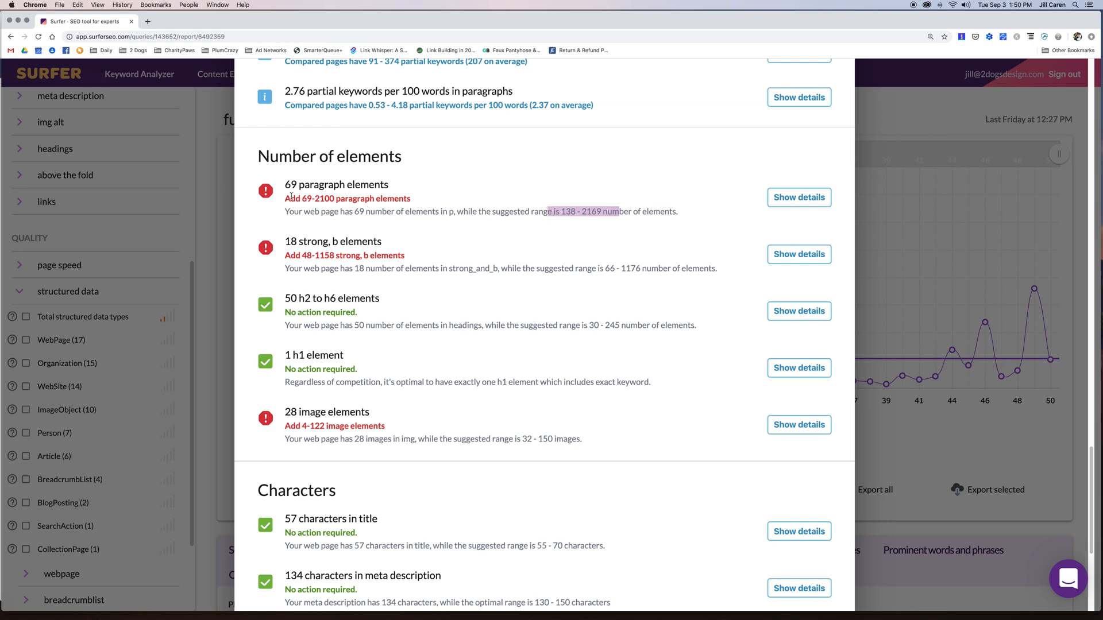
scroll(441, 328, "down", 5)
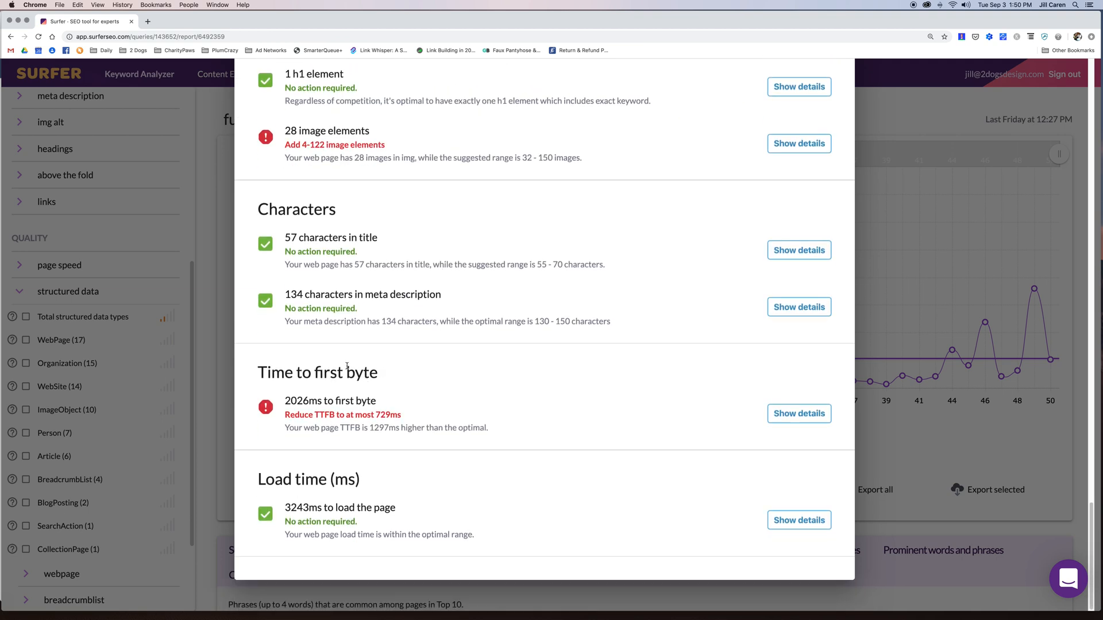
left_click(807, 422)
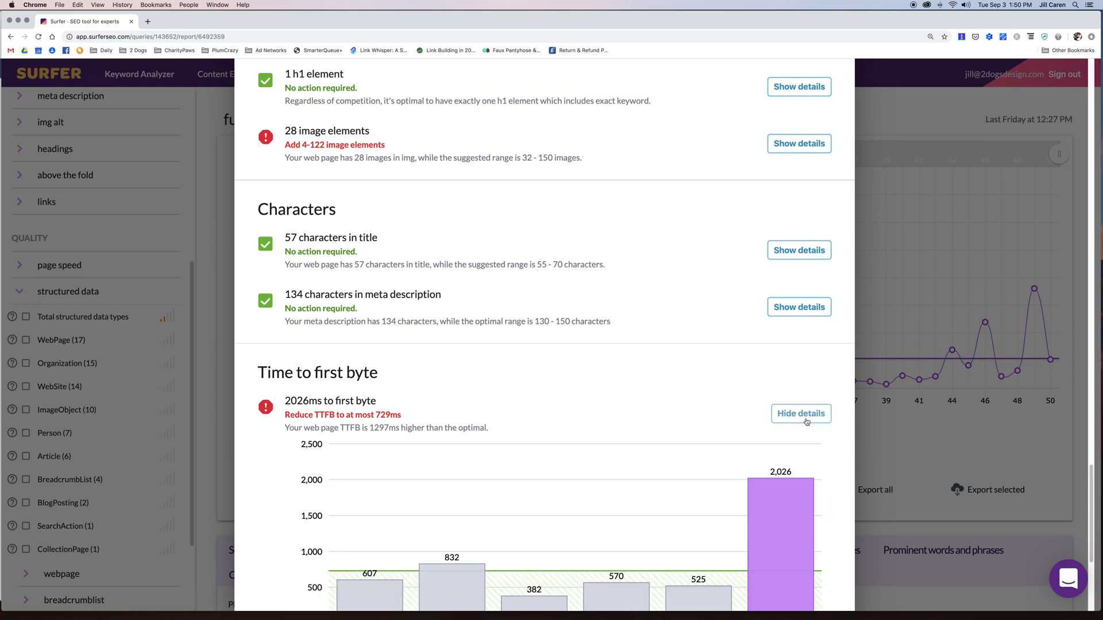
scroll(791, 459, "down", 3)
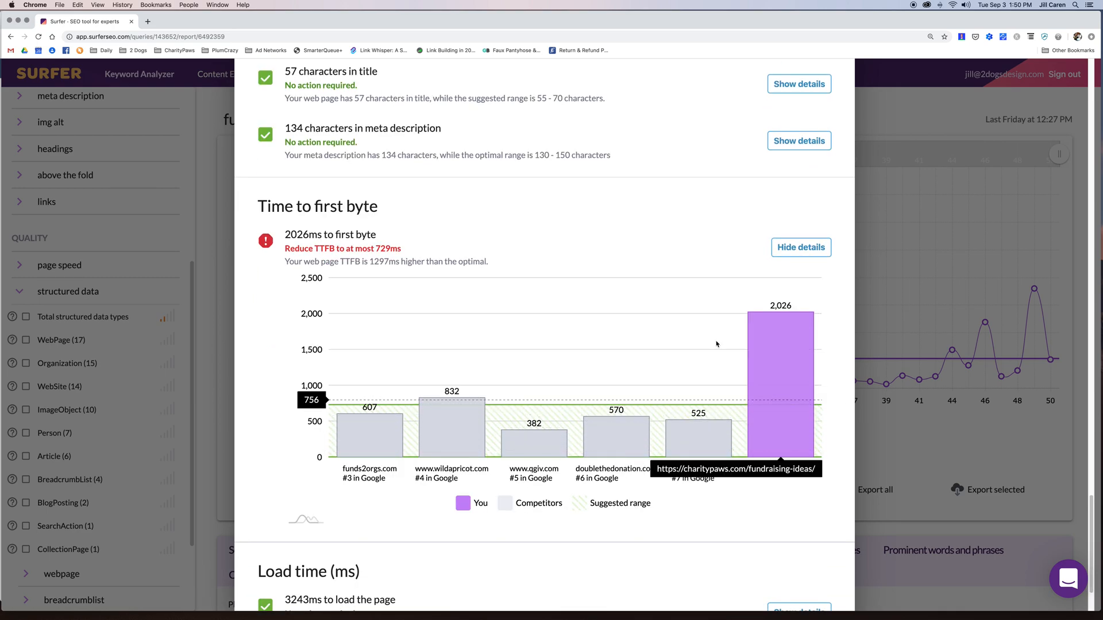
scroll(694, 308, "up", 20)
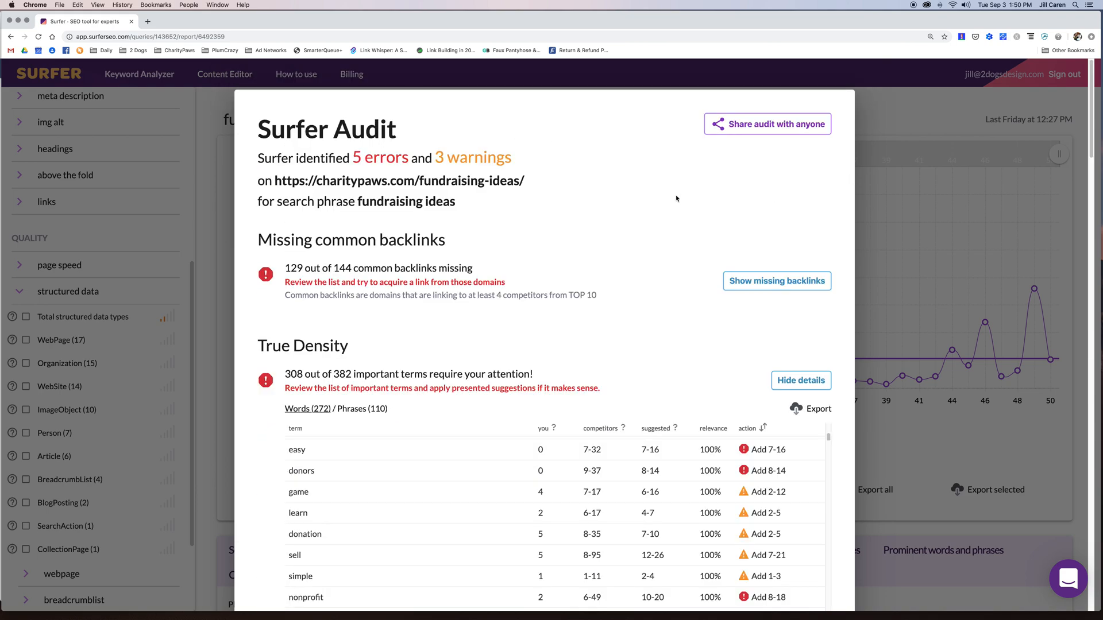
- Close the audit, go to Content Editor, and enter 'surfer seo' as a new keyword
left_click(906, 117)
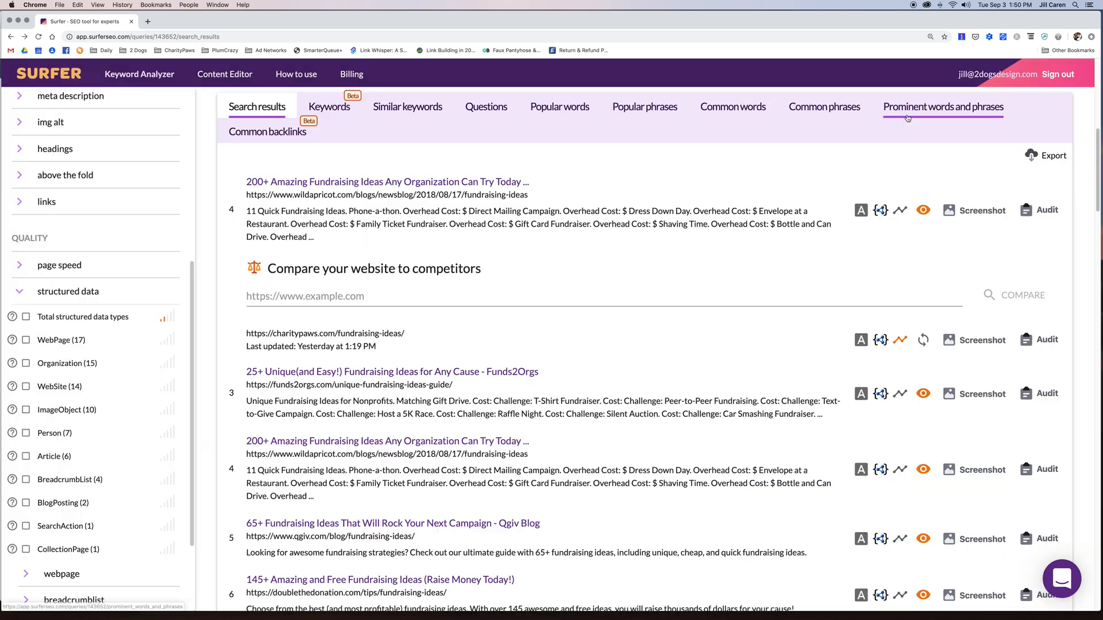
left_click(224, 75)
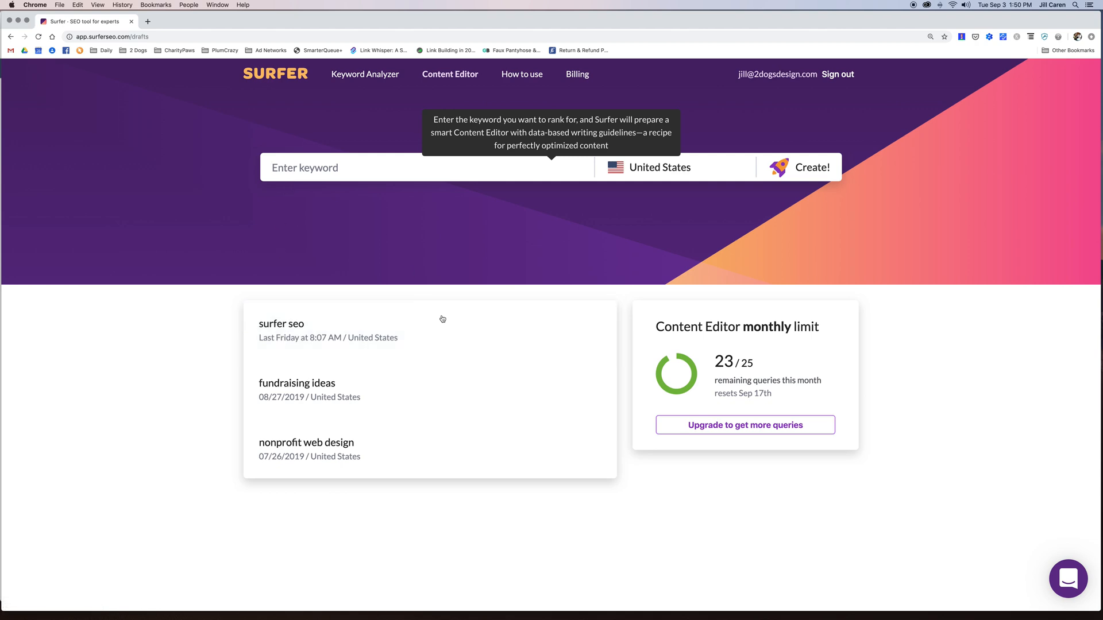
left_click(417, 171)
type("s")
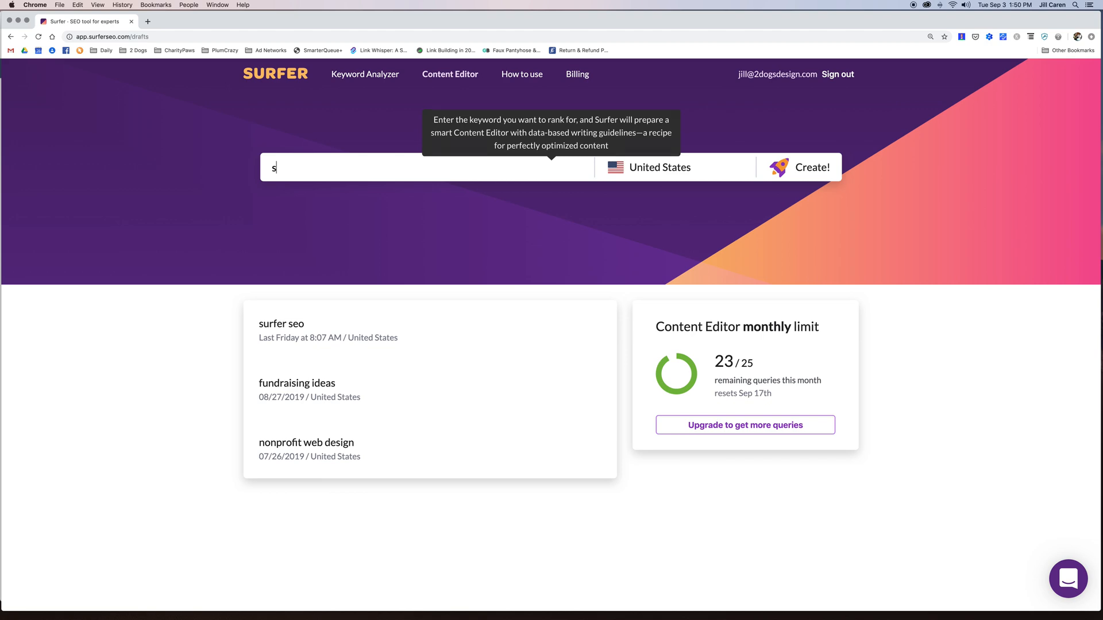
type("urfer seo")
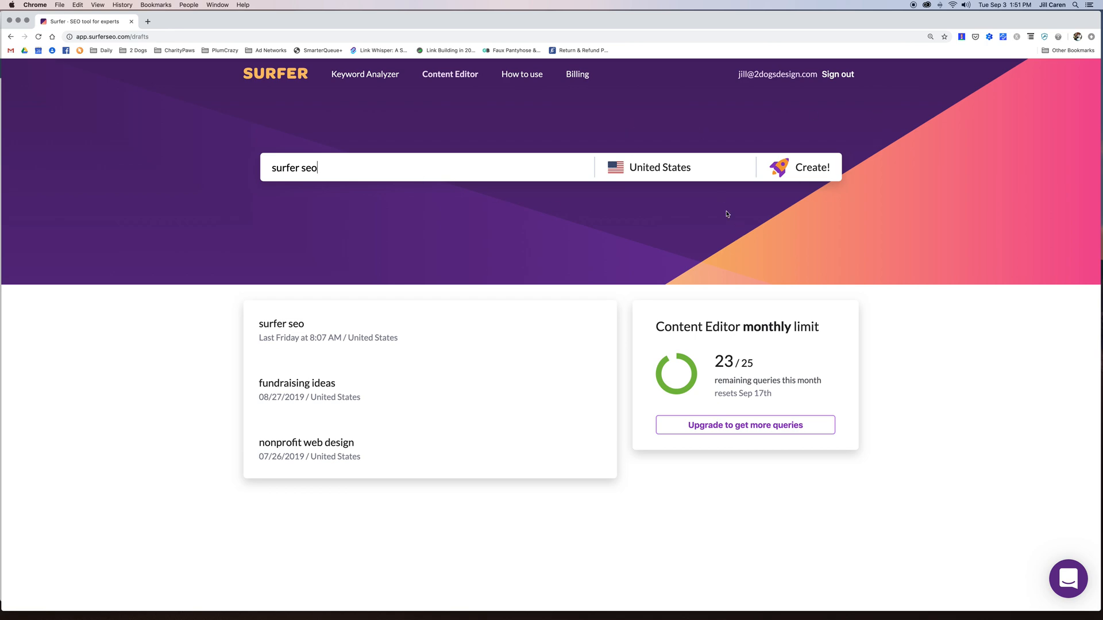
- Open the surfer seo draft and delete its old heading and introductory paragraph
left_click(356, 328)
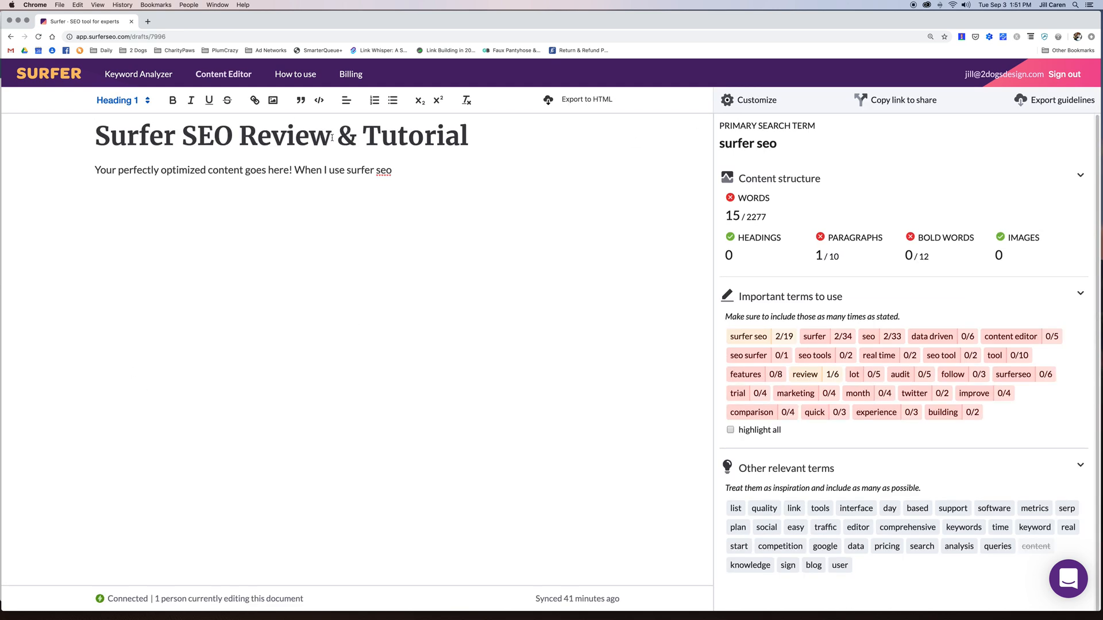
left_click_drag(468, 136, 93, 124)
key("BackSpace")
left_click_drag(388, 176, 98, 157)
key("BackSpace")
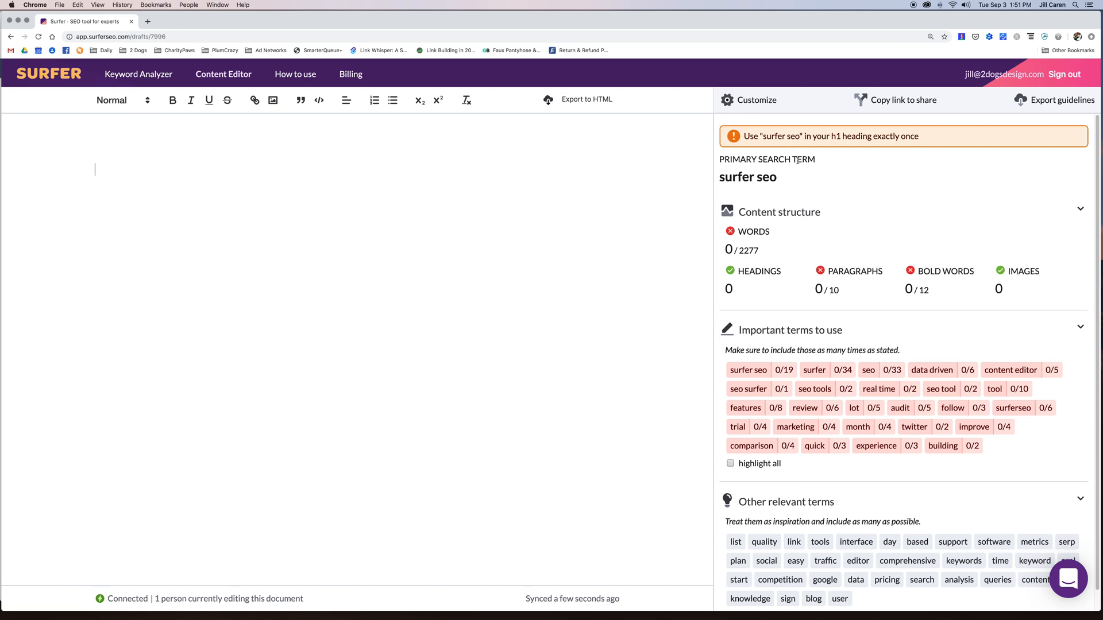
left_click(1037, 209)
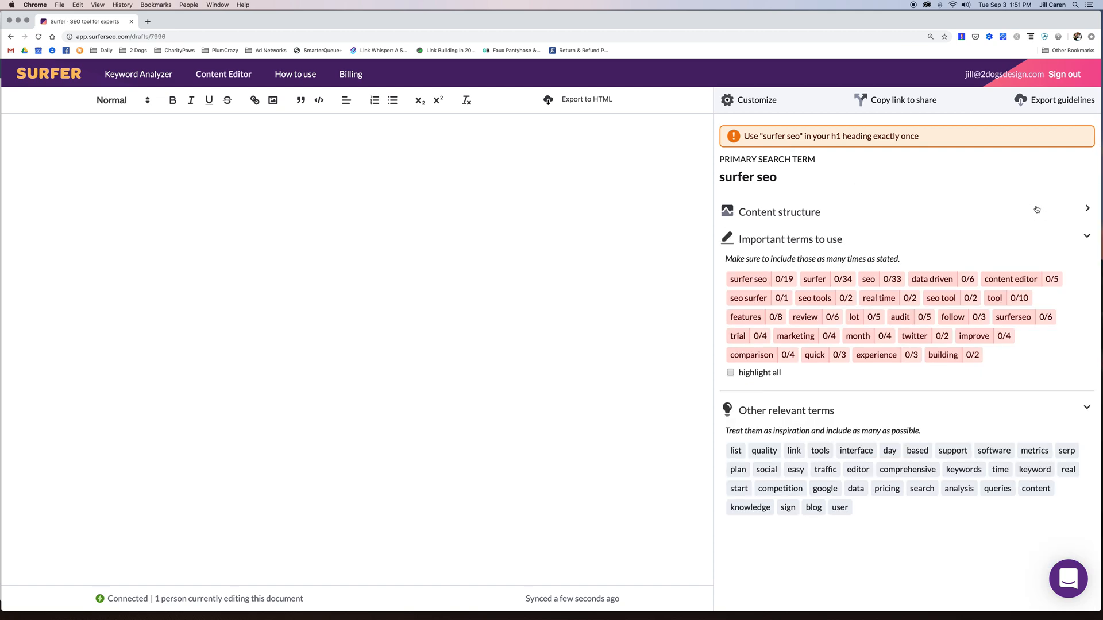
left_click(1037, 210)
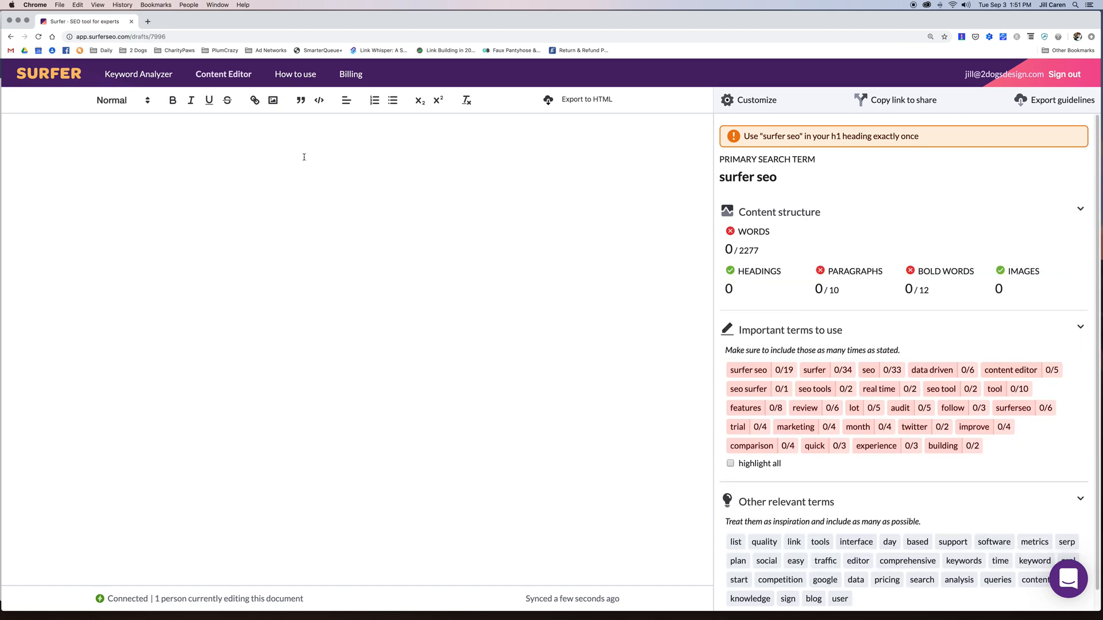
- Write the heading 'Surfer SEo Tool & Review' and an intro sentence calling it a great optimization tool
left_click(219, 145)
type("Surfer SEo To")
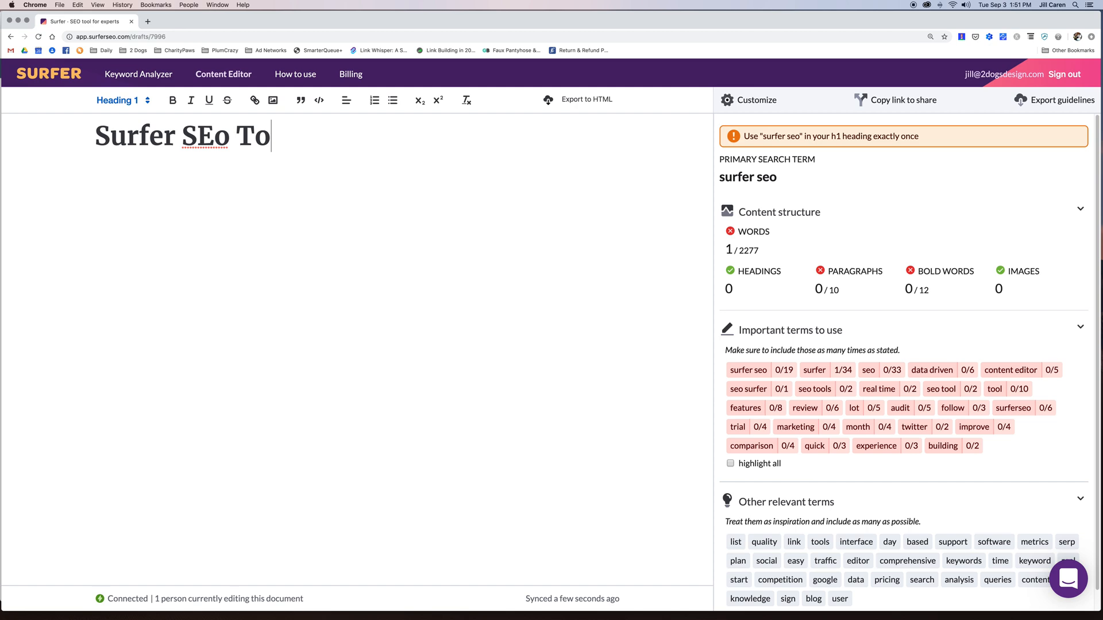
type("ol & Review")
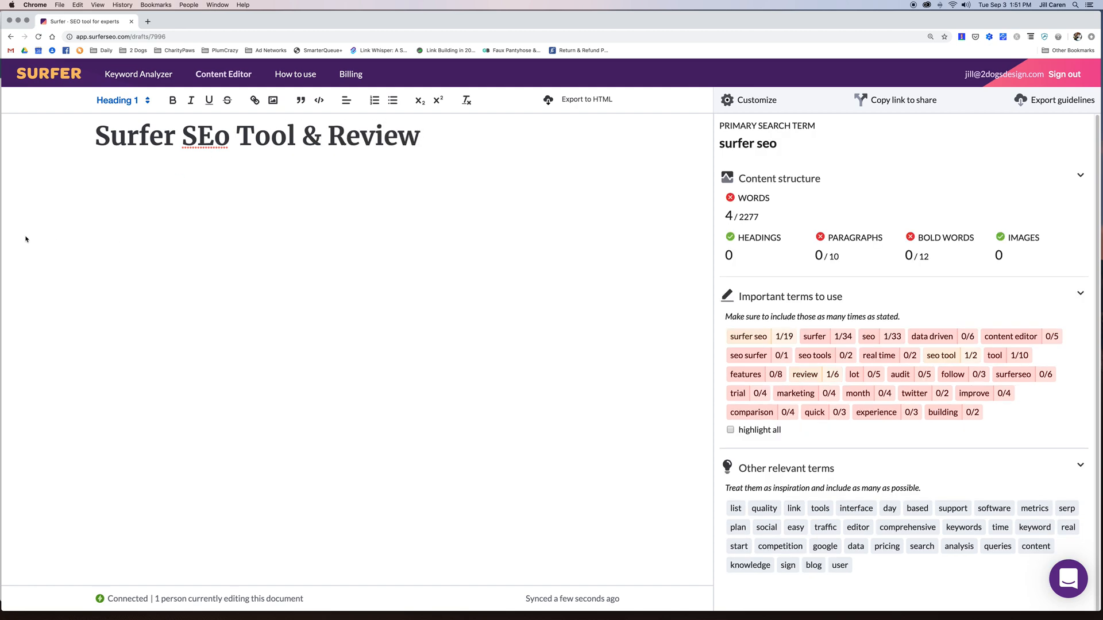
key("Return")
type("Surfer Seo")
type("is a g")
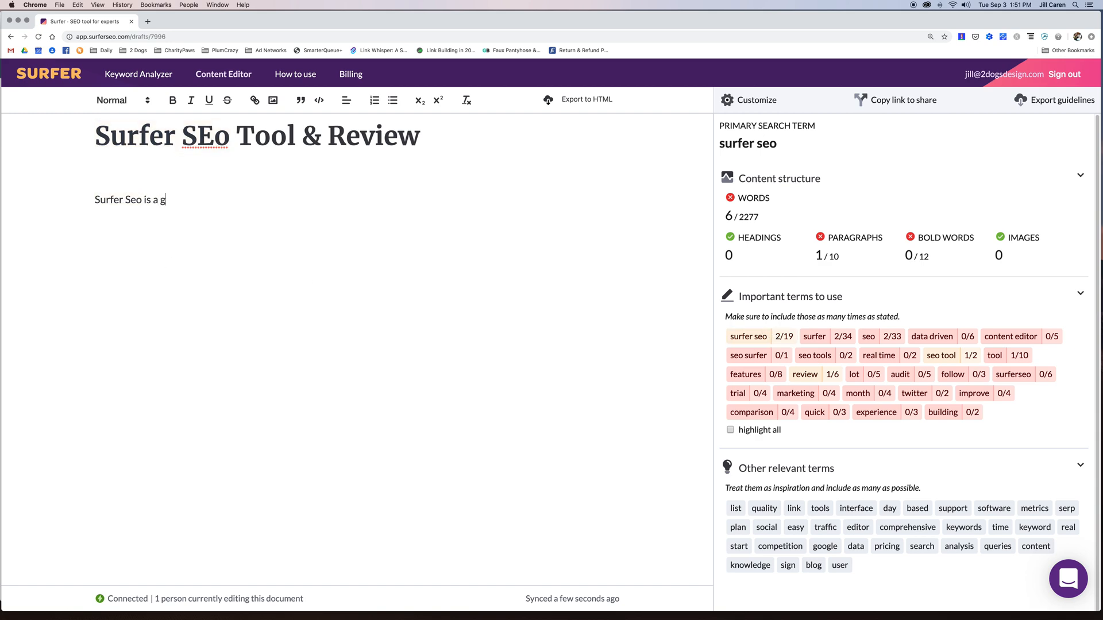
type("rea tool with a lot of option for ")
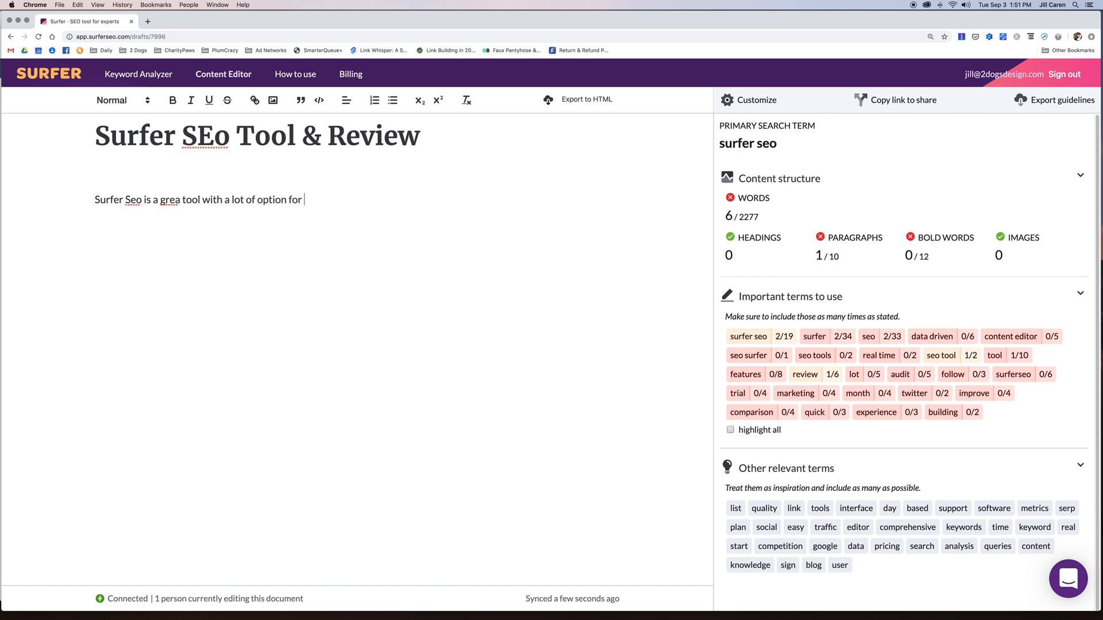
type("being better opt")
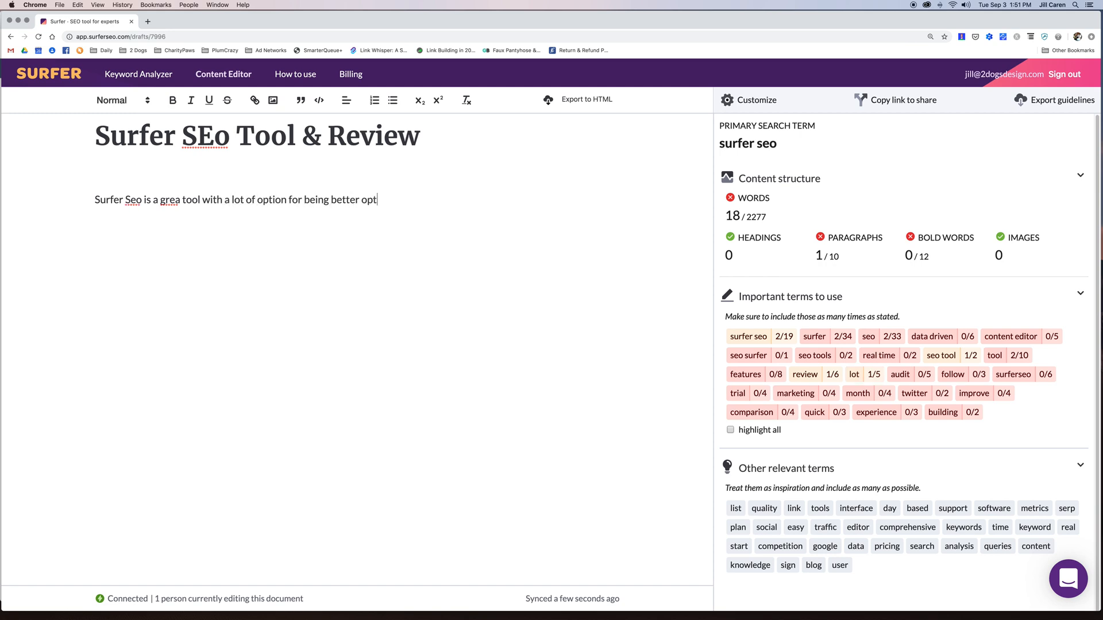
type("imized.")
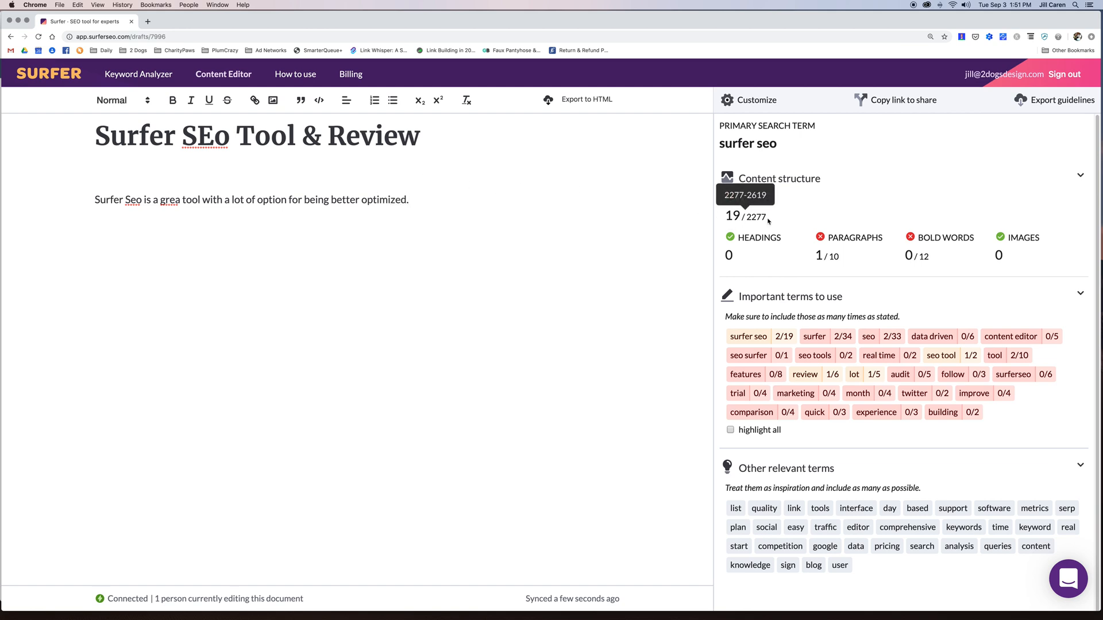
left_click_drag(768, 219, 747, 216)
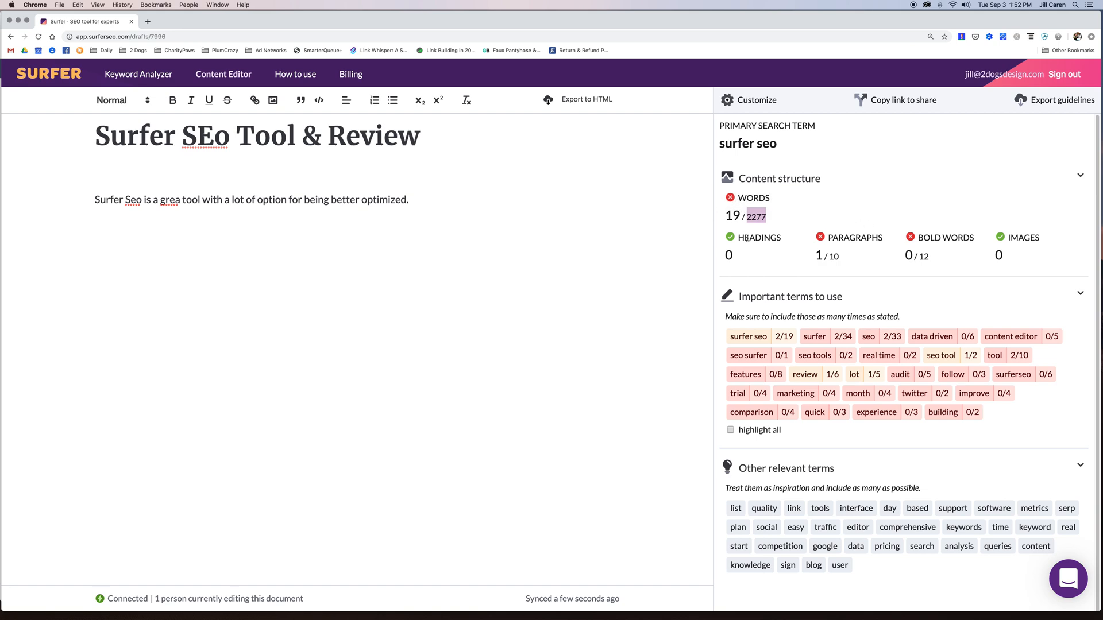
- Review the draft's content structure target ranges and the recommended terms list
left_click(247, 133)
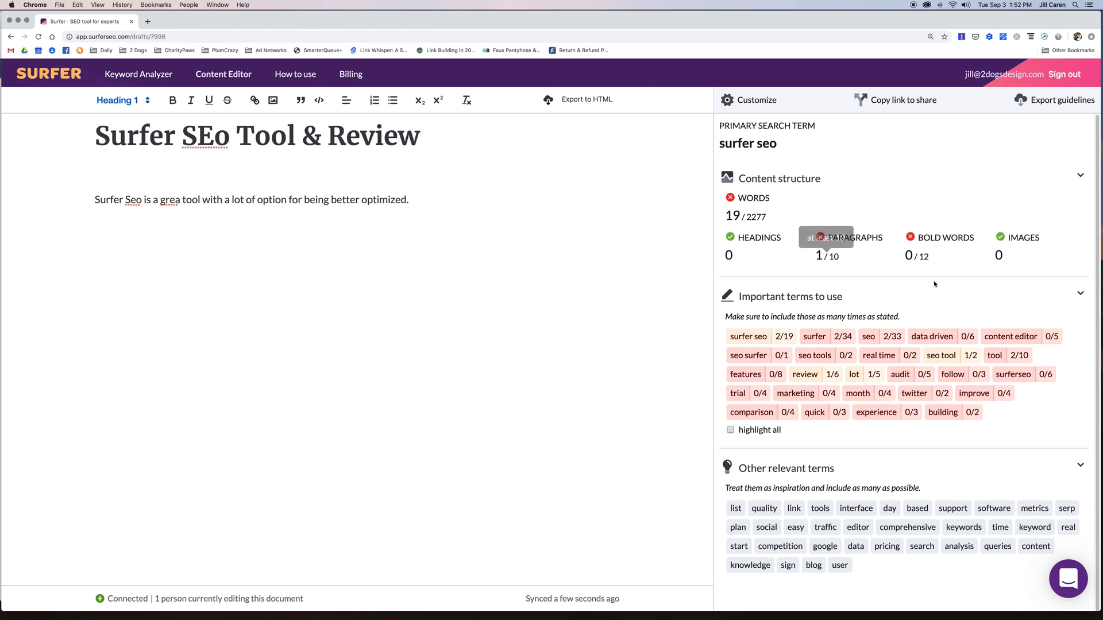
mouse_move(927, 259)
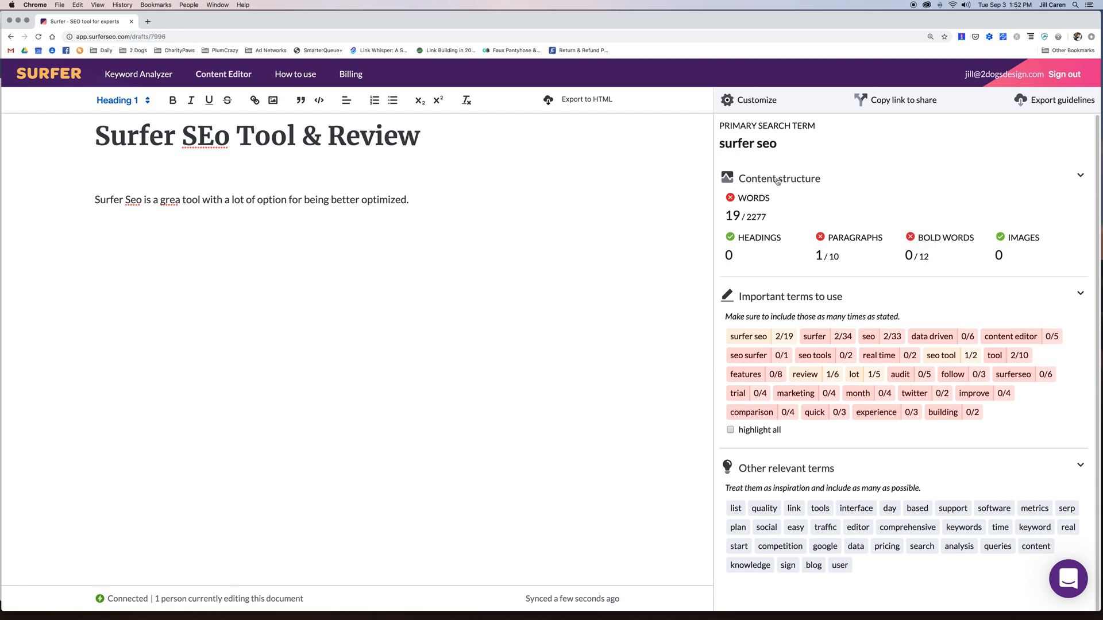
mouse_move(1000, 257)
scroll(1010, 269, "down", 1)
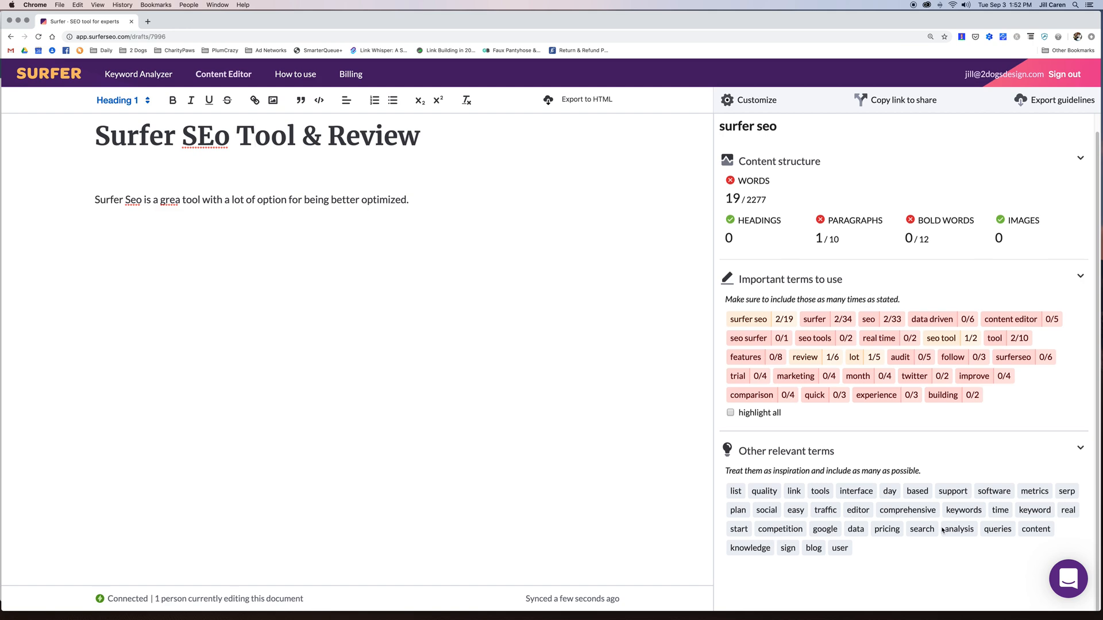
scroll(807, 523, "up", 1)
scroll(818, 529, "down", 1)
scroll(844, 518, "up", 1)
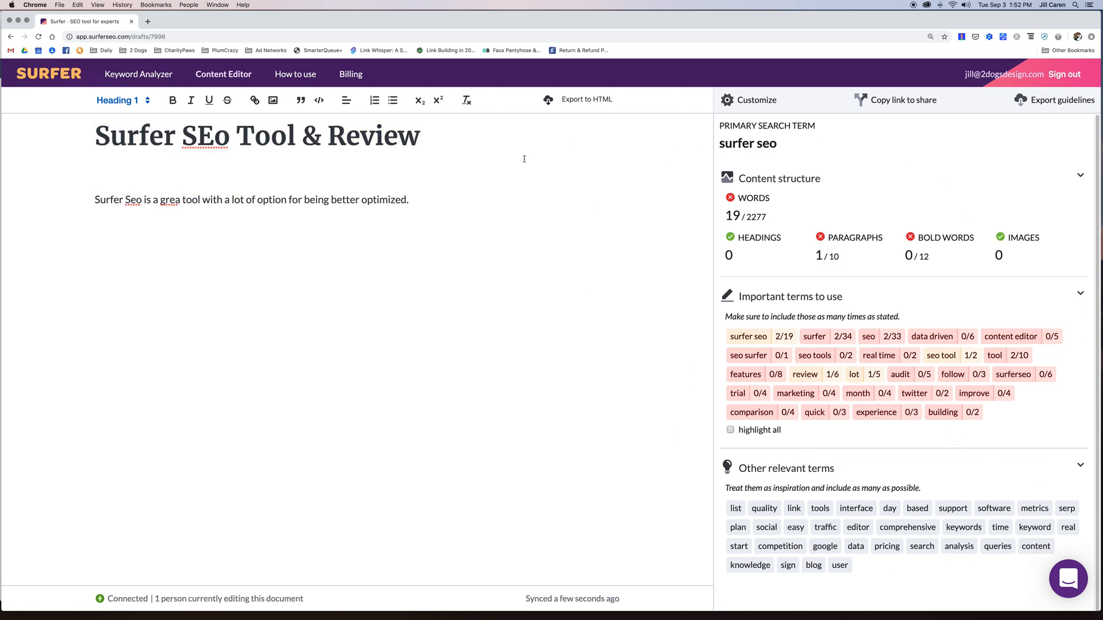
- Copy the draft's share link and load it in a new browser tab
left_click(903, 102)
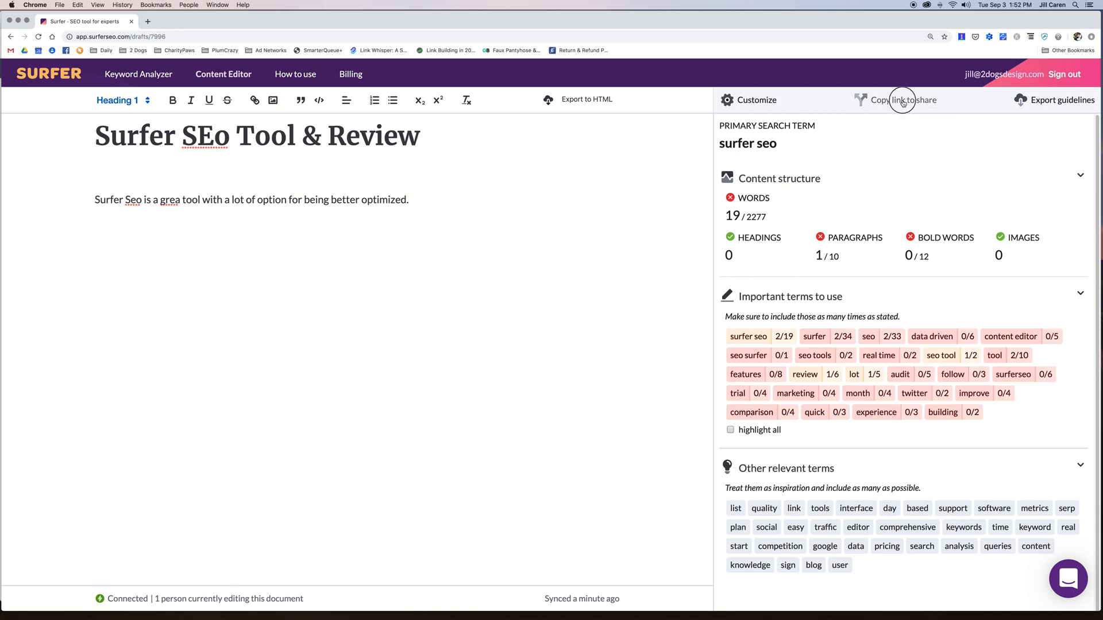
left_click(148, 21)
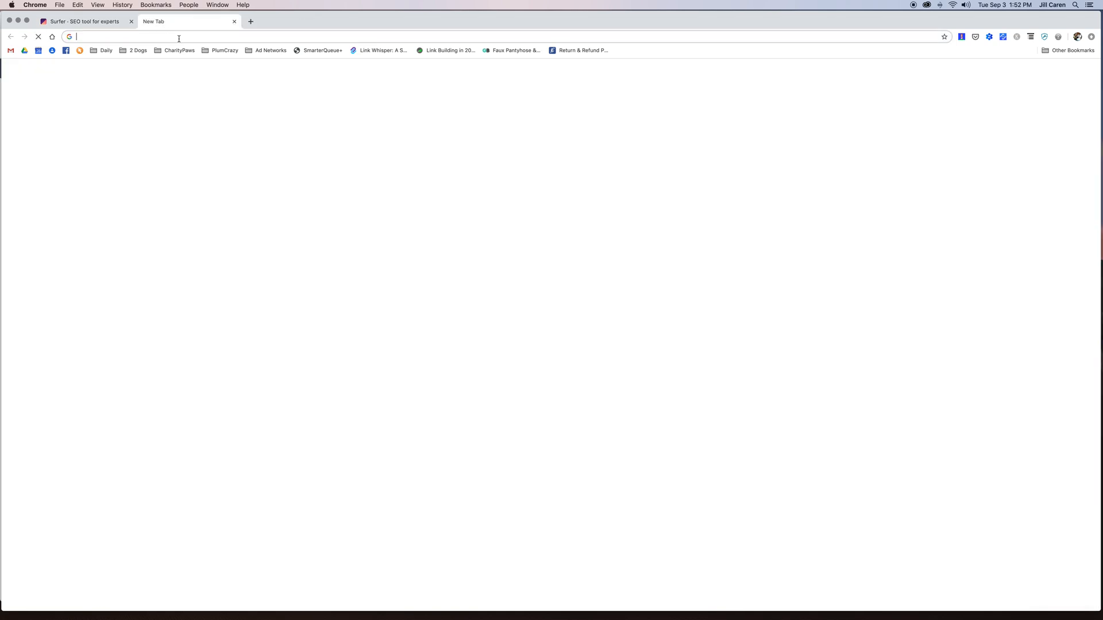
key("Return")
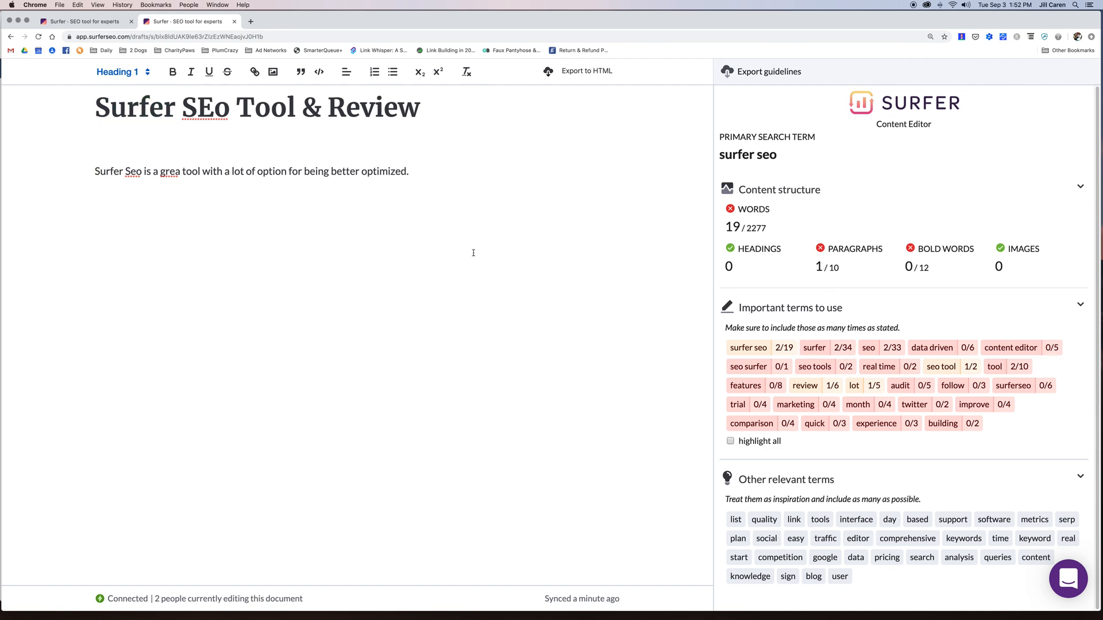
- Compare the shared draft with the original, ending back on the original draft tab
scroll(473, 253, "down", 1)
scroll(473, 252, "up", 1)
left_click(86, 23)
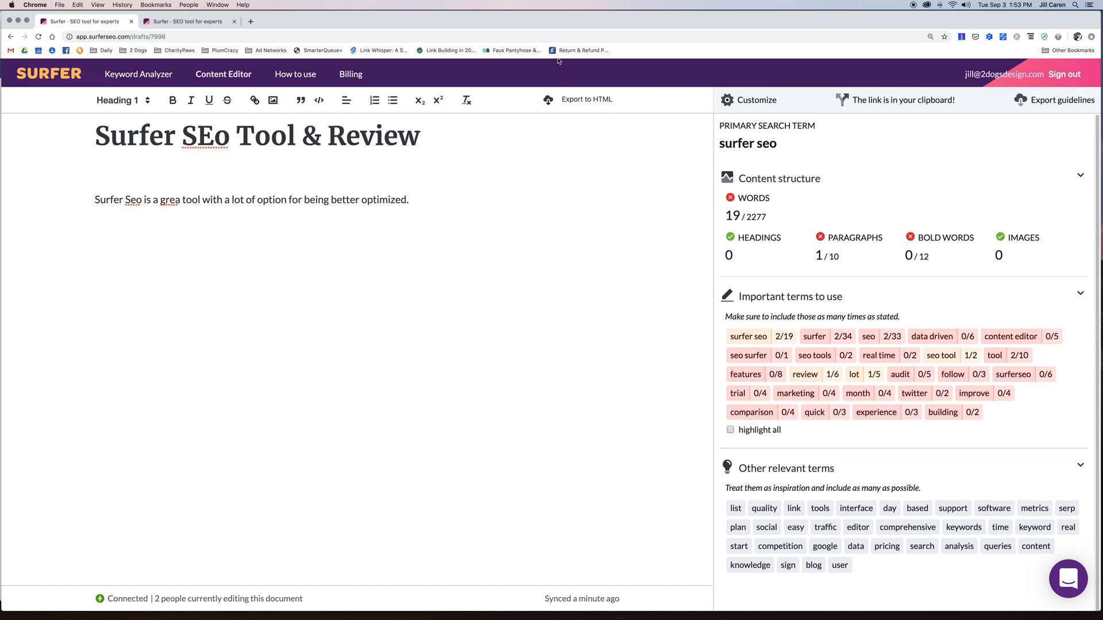
left_click(188, 21)
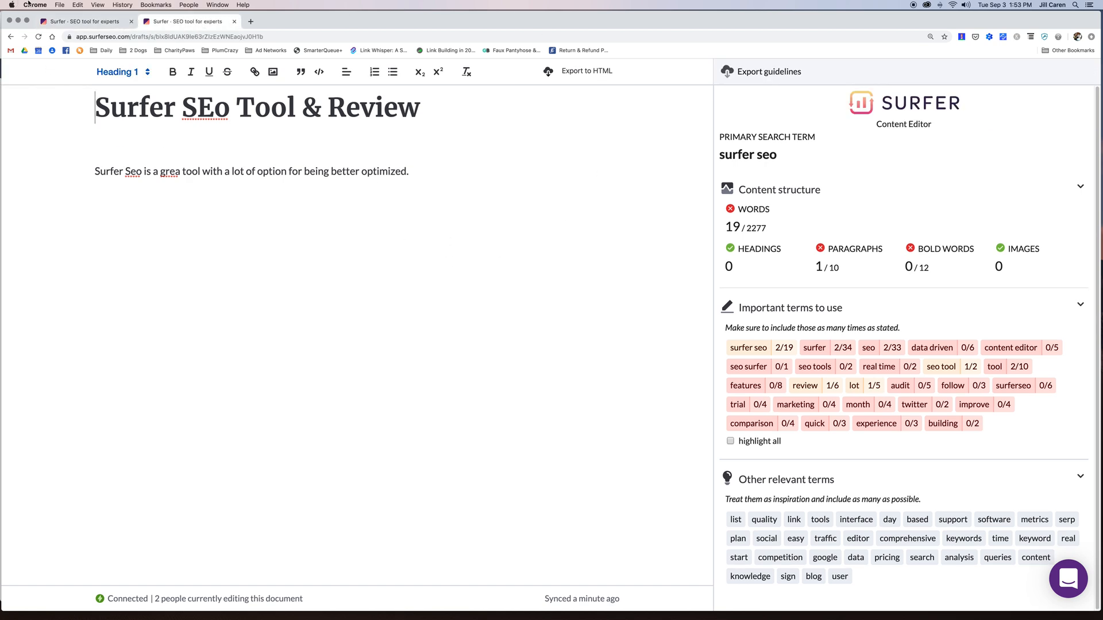
left_click(71, 22)
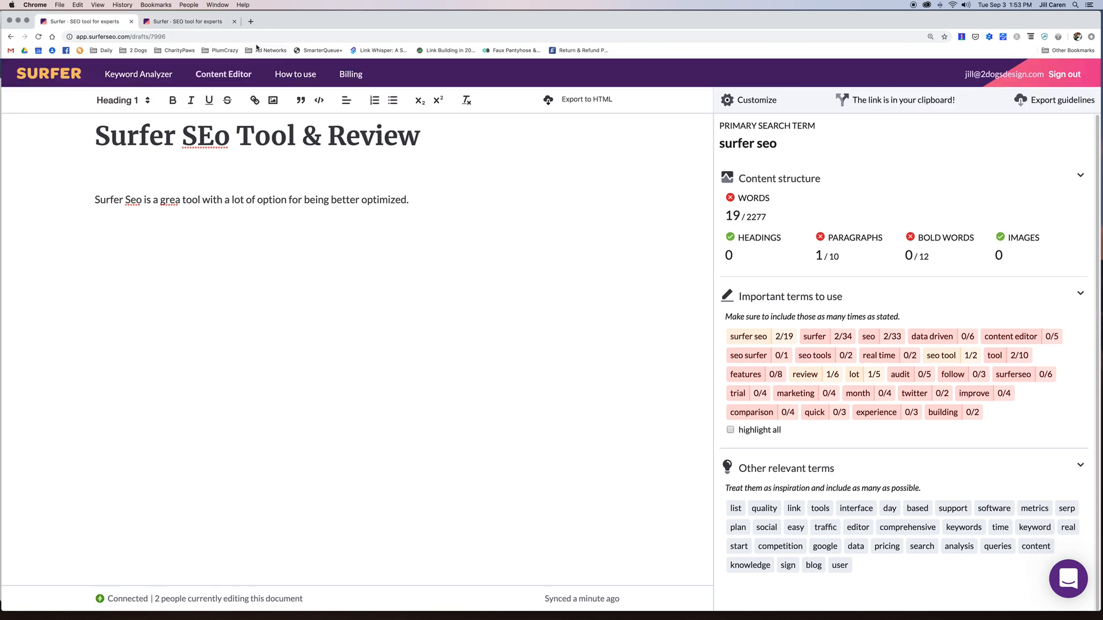
- Exclude surferseo.com from the competitor pages and save, raising the word target to 2694
left_click(758, 101)
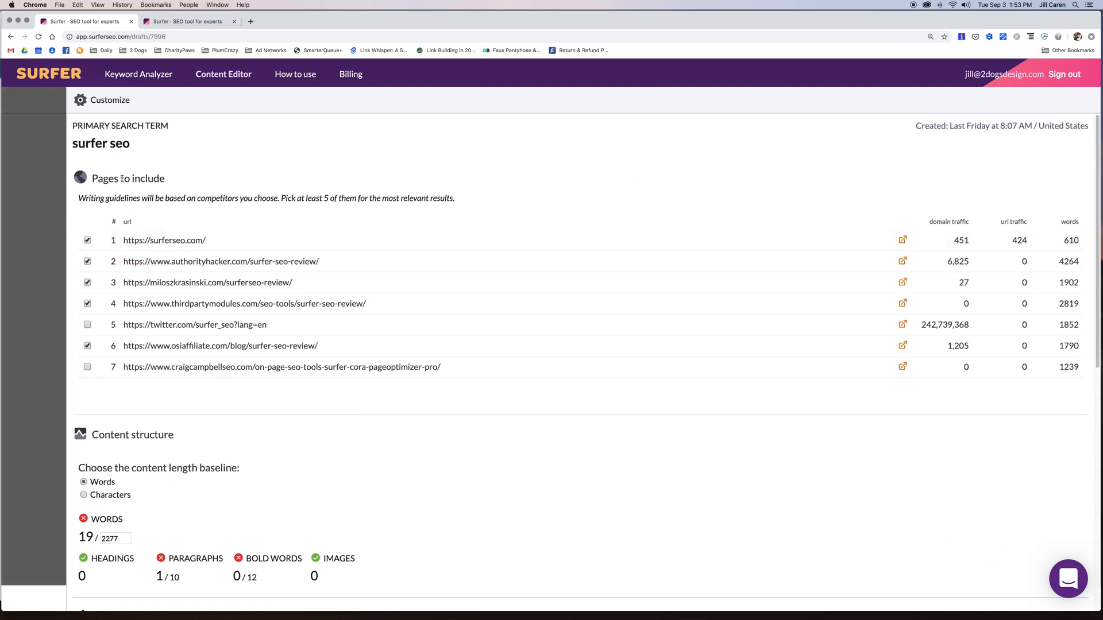
left_click(87, 240)
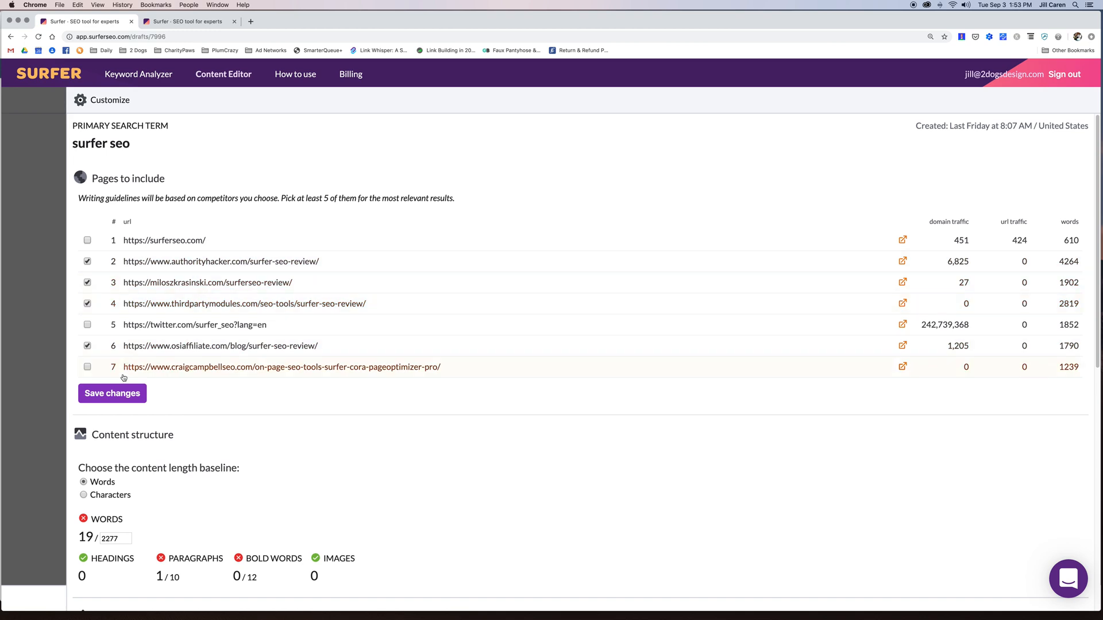
left_click(121, 396)
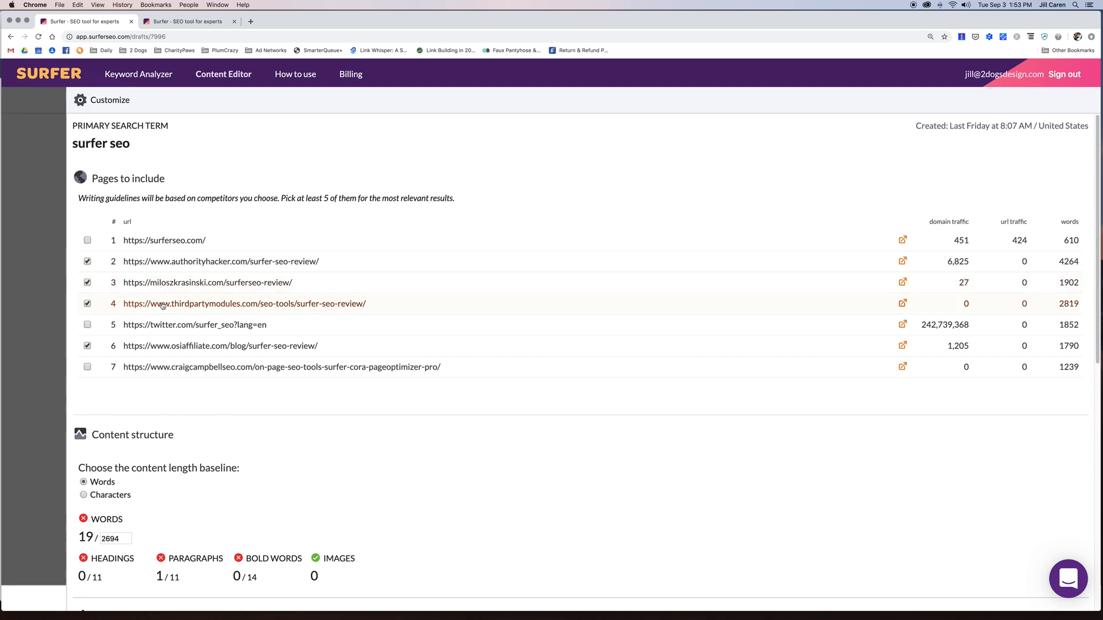
scroll(657, 337, "down", 3)
scroll(657, 337, "down", 5)
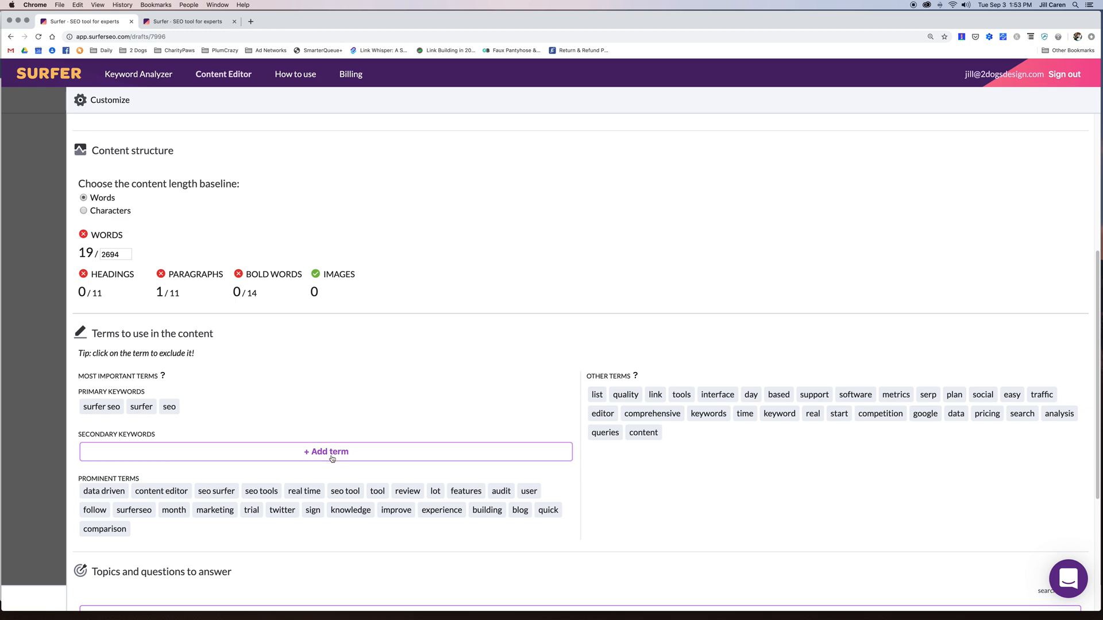
- Add 'what is surfer seo' as a secondary keyword for the Surfer SEO draft
scroll(335, 454, "down", 5)
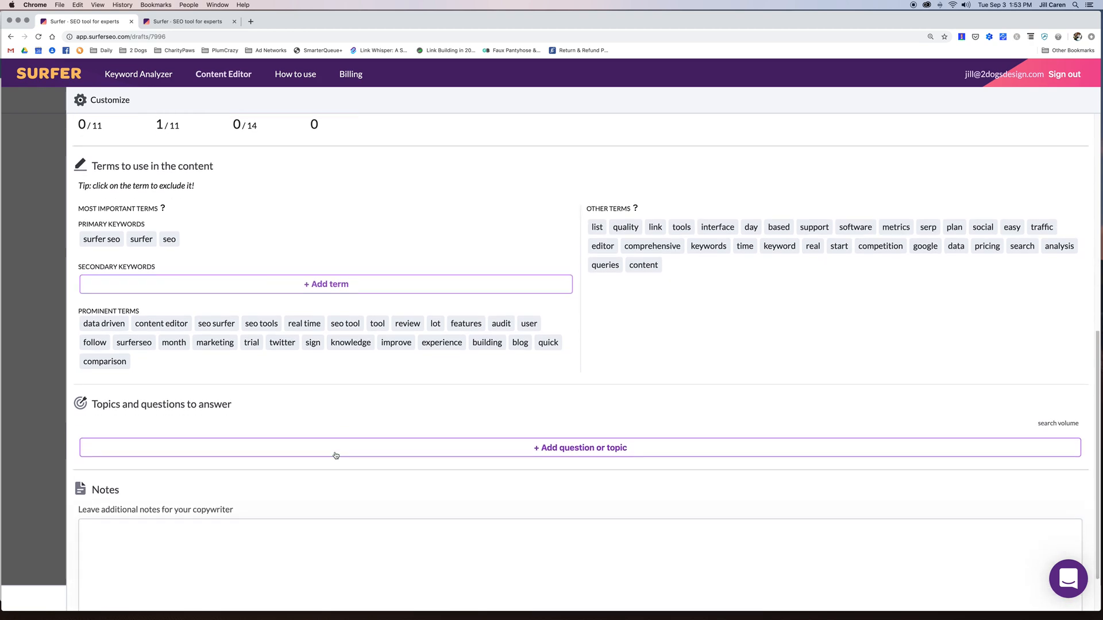
left_click(326, 286)
type("wha")
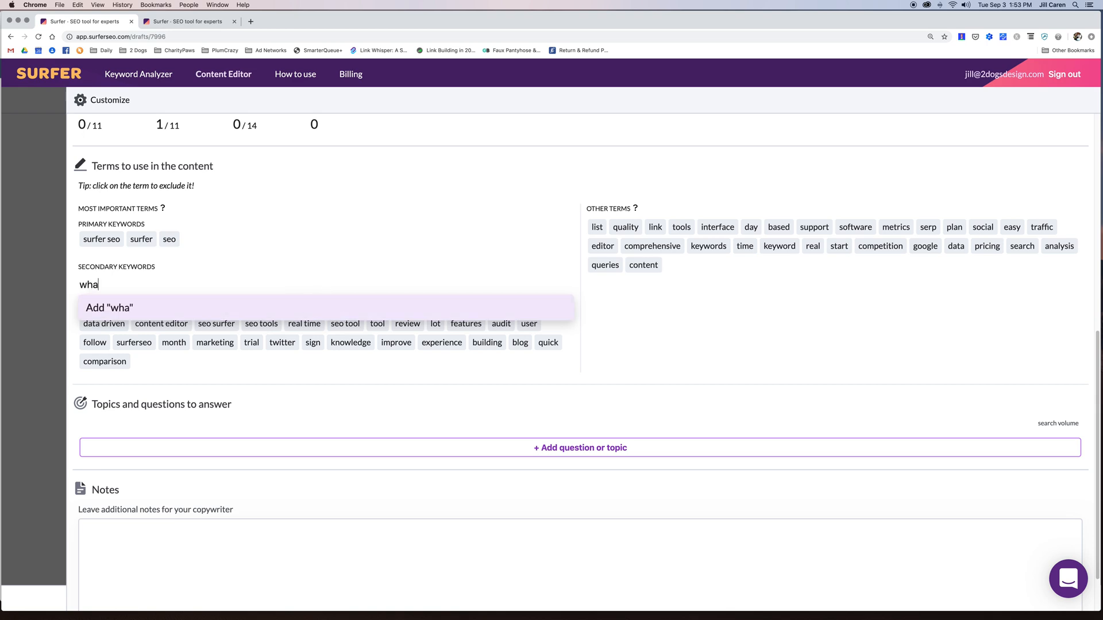
type("t is surfer seo")
key("Return")
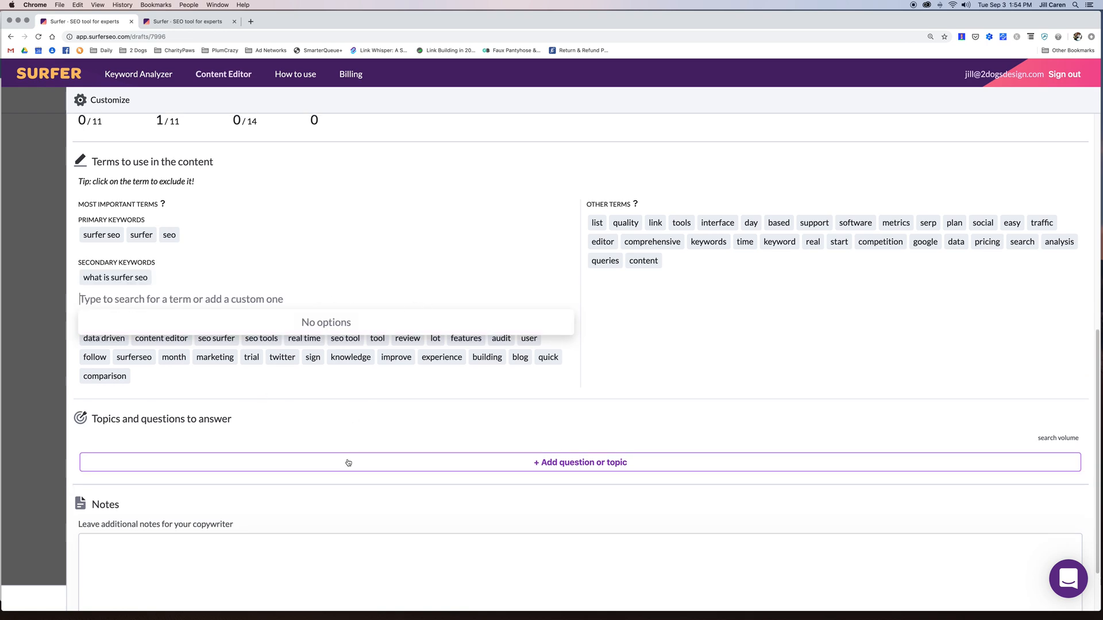
- Open the question-or-topic search and close it without adding any question
left_click(603, 467)
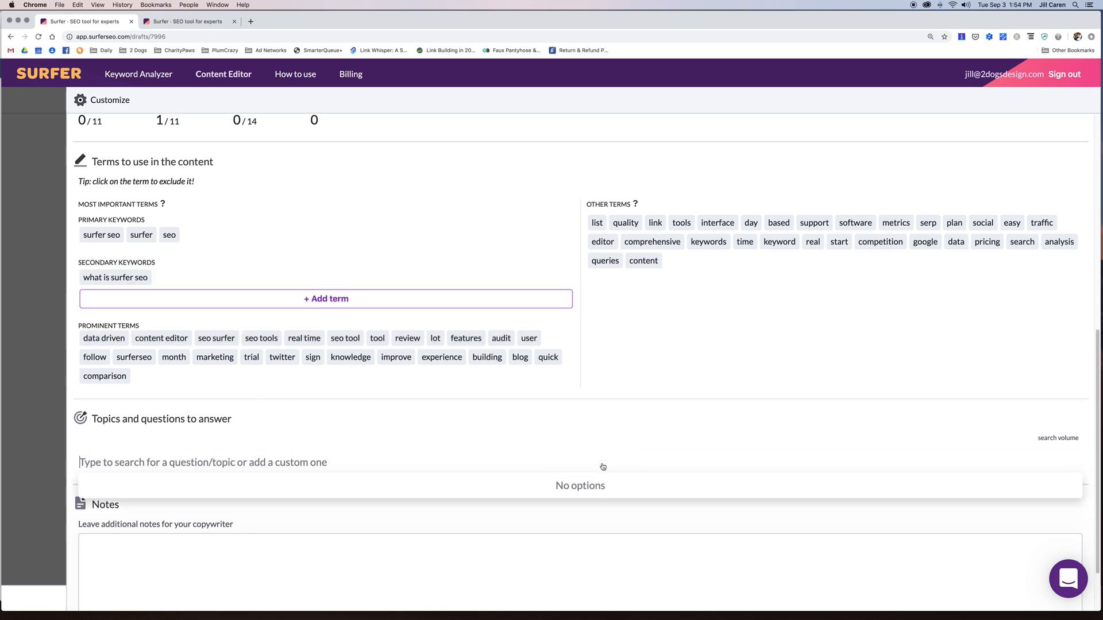
scroll(666, 434, "down", 3)
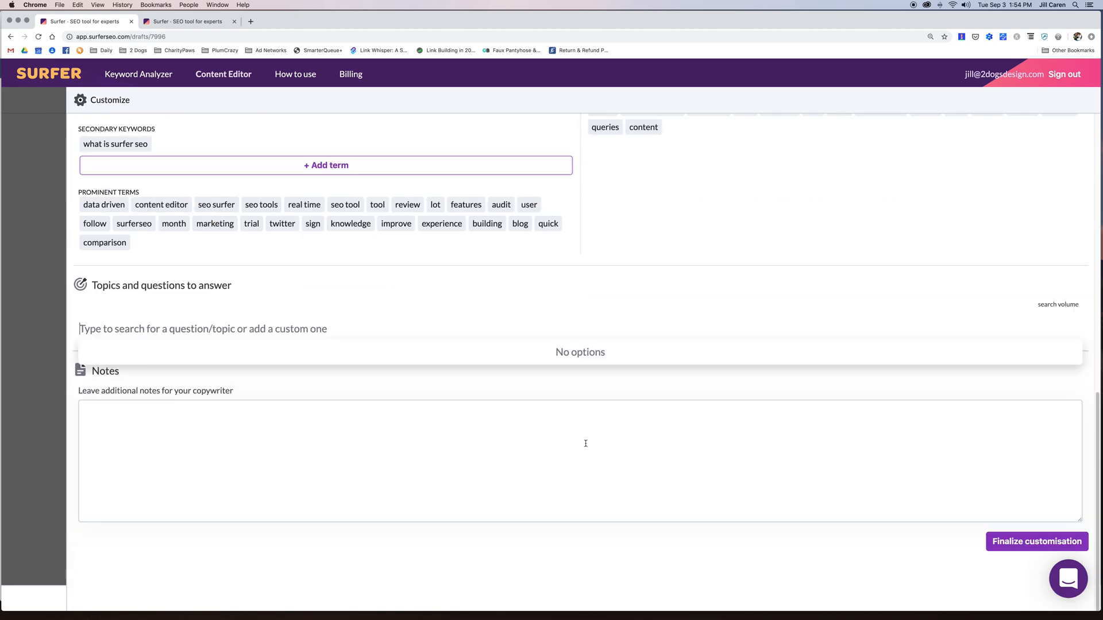
left_click(256, 448)
left_click(253, 327)
left_click(564, 328)
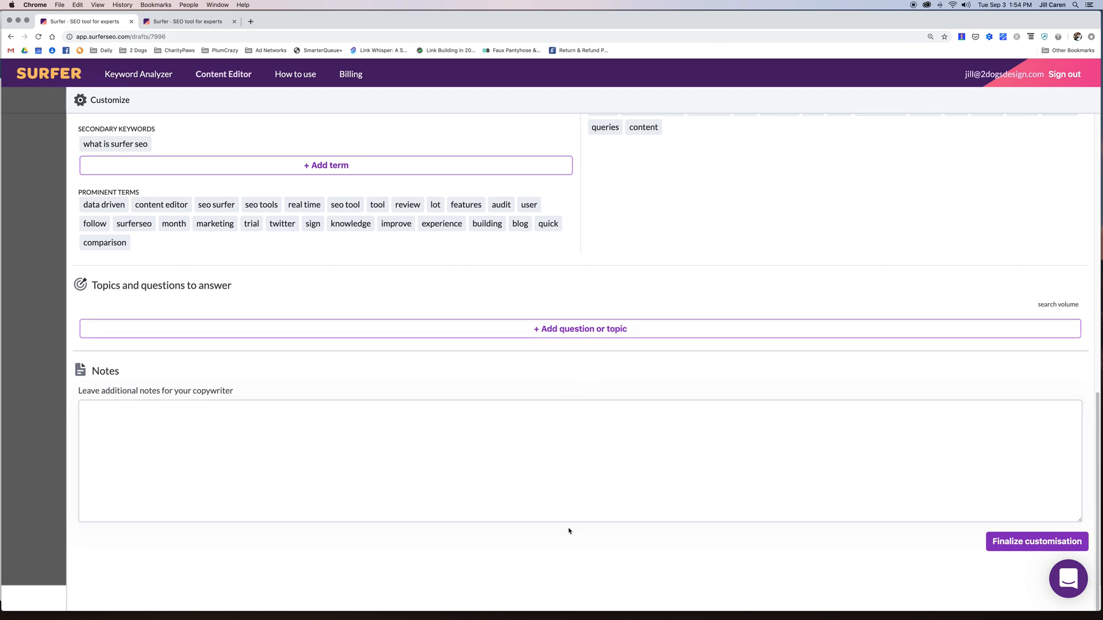
- Write the copywriter note: 'Please add questions commonly asked about Surfer - serach Reddit or Quora for ideas please.' and finalize
left_click(281, 436)
type("Please a")
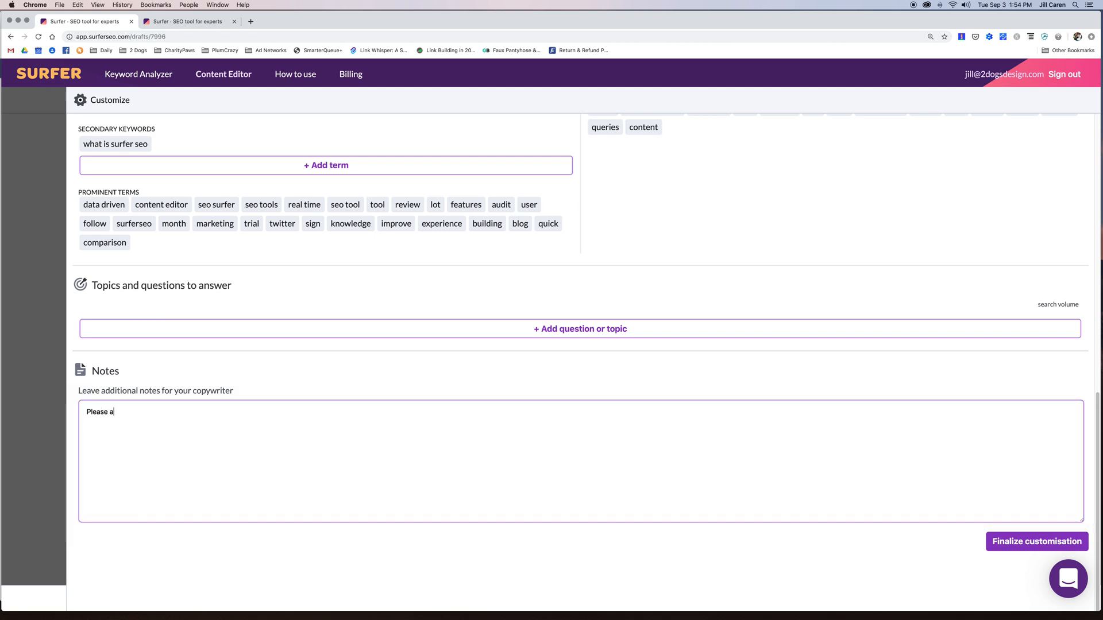
type("dd questions comm")
type("only aske d")
type("d about S")
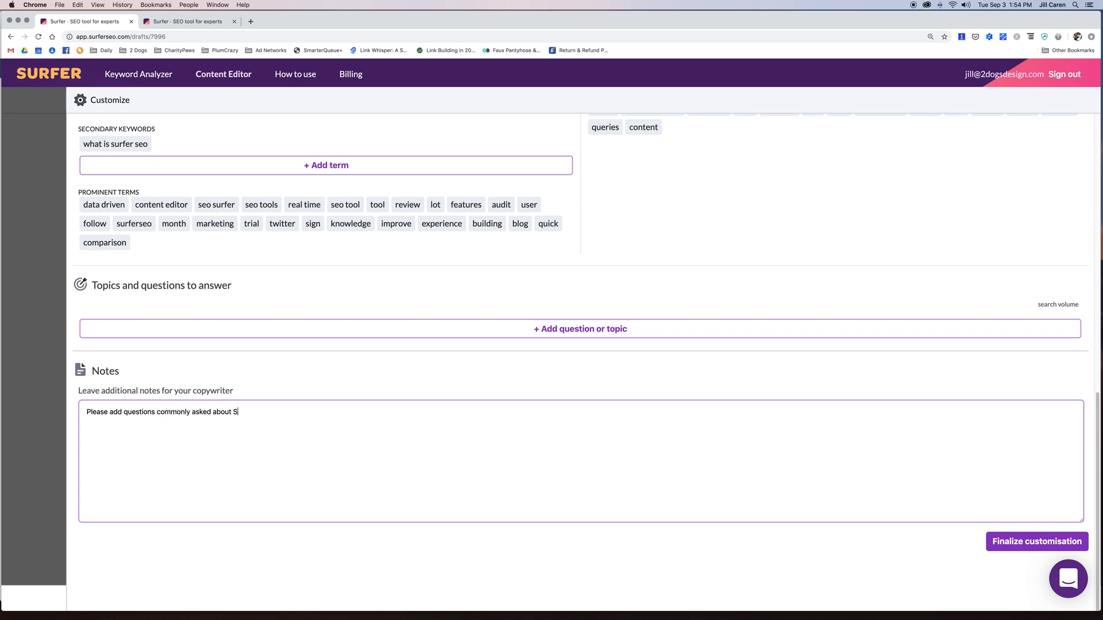
type("urfer - serach Reddit or Quota")
key("BackSpace")
key("BackSpace")
key("BackSpace")
type("rach Reddit or Quora for ideas please.")
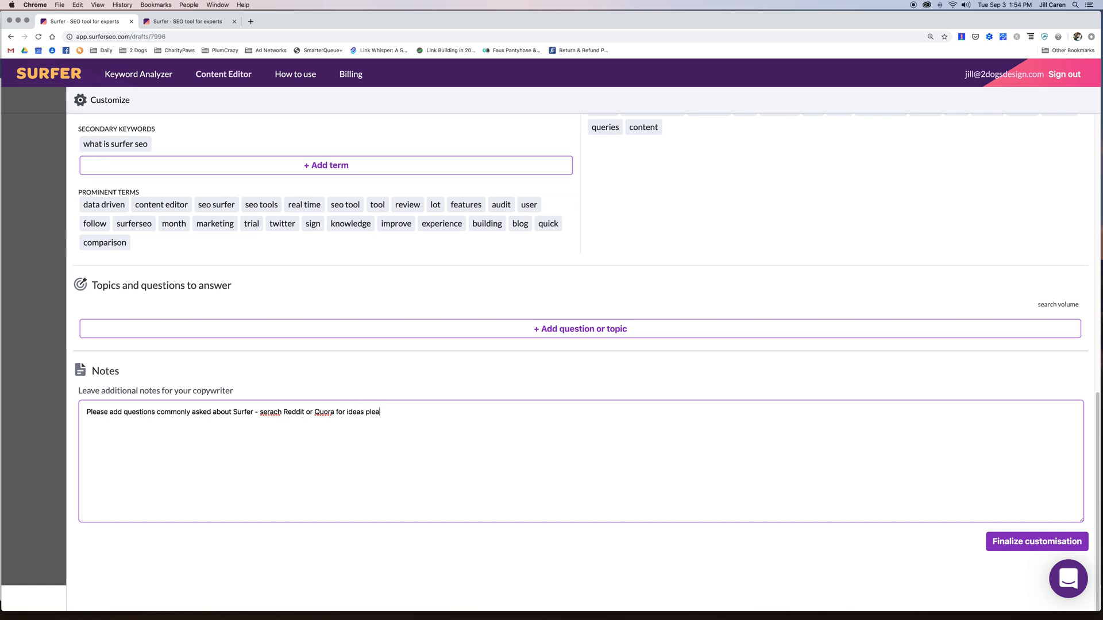
left_click(1037, 541)
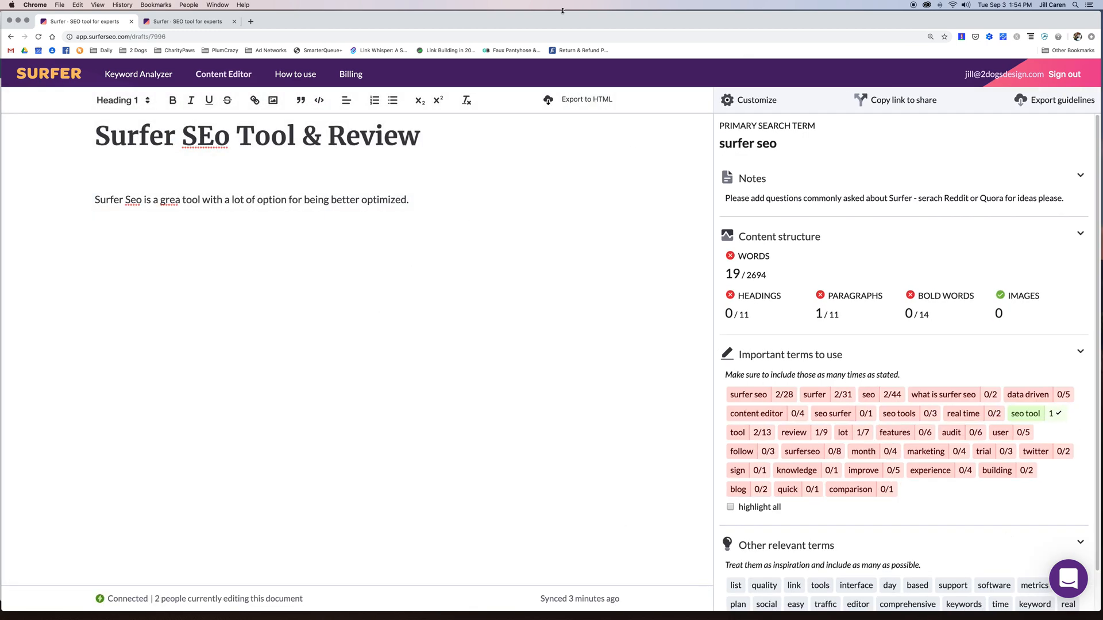
left_click(178, 23)
left_click(39, 36)
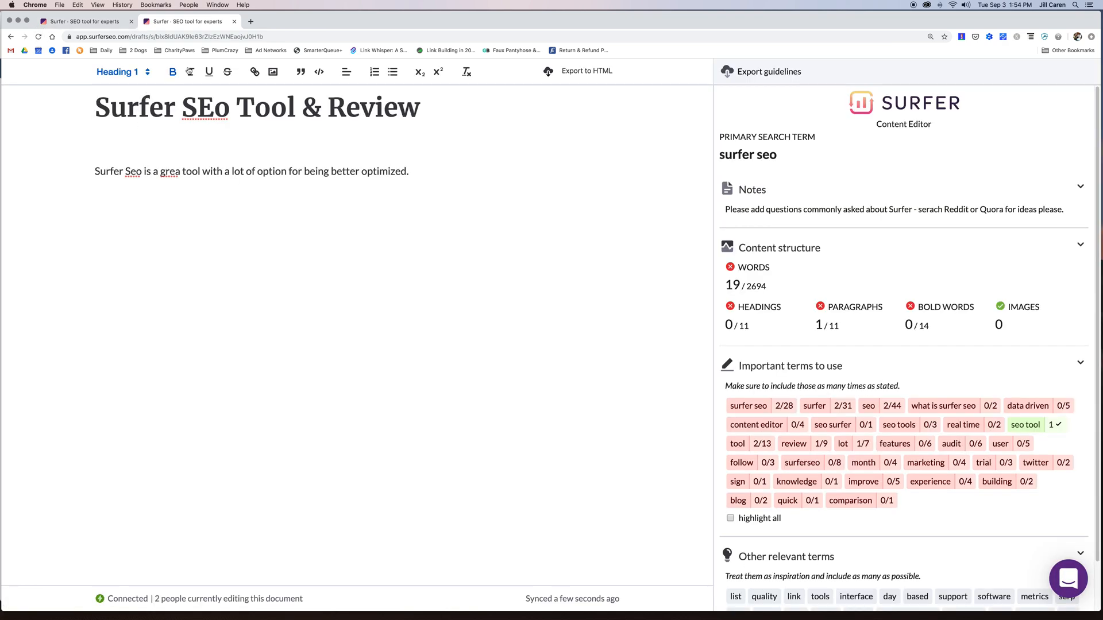
scroll(854, 229, "down", 3)
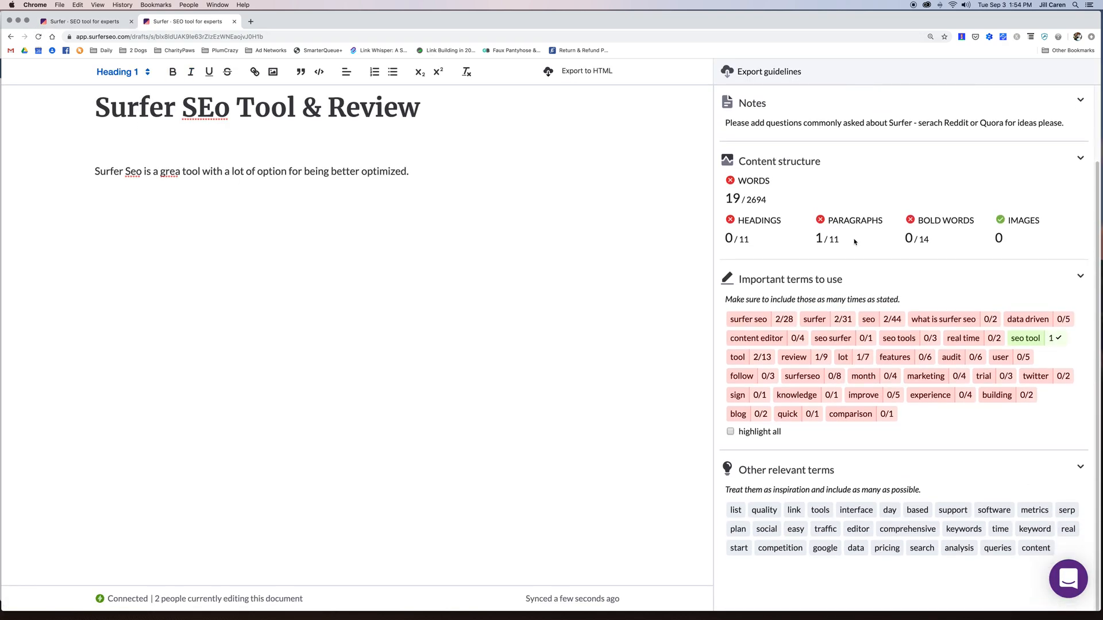
scroll(854, 242, "up", 3)
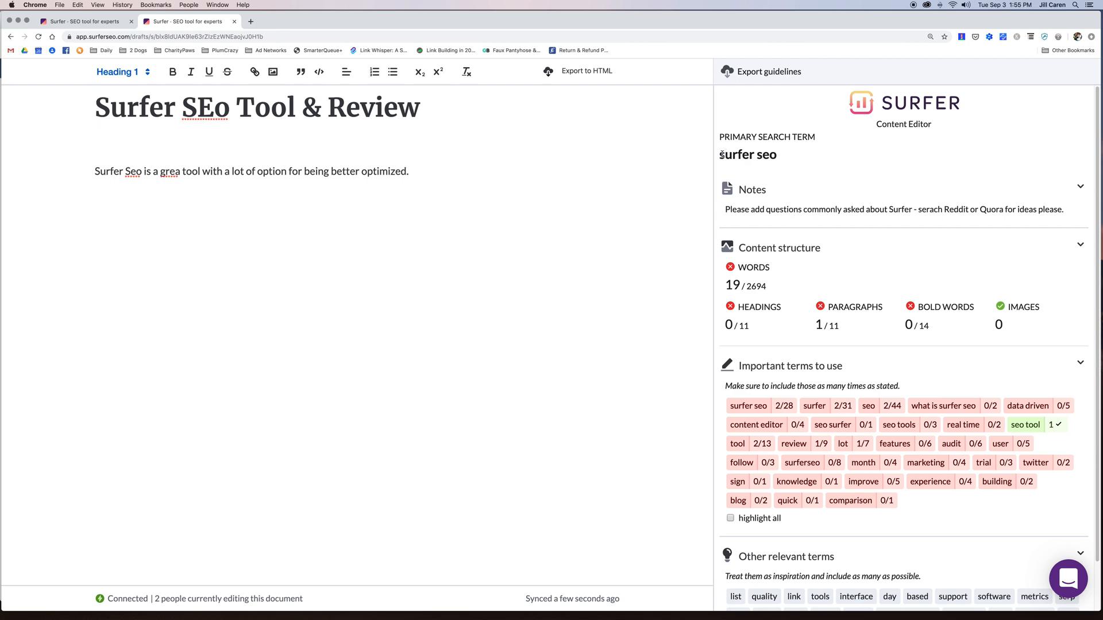
scroll(943, 307, "down", 3)
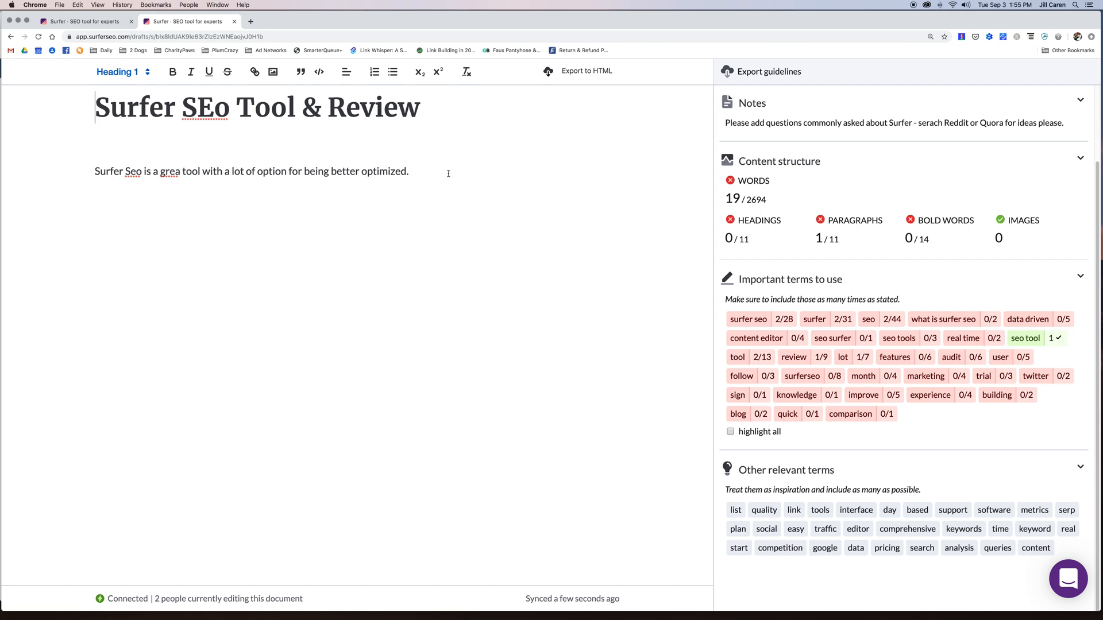
left_click(114, 21)
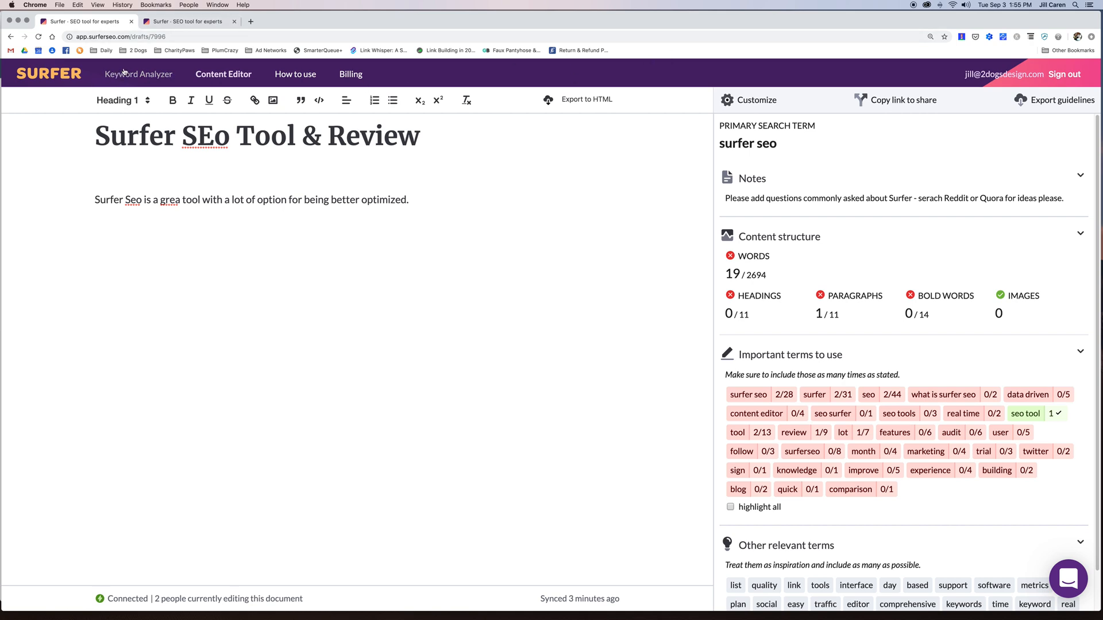
- Open the 'fundraising ideas' draft from Content Editor and scroll the guidelines to its four questions
left_click(237, 74)
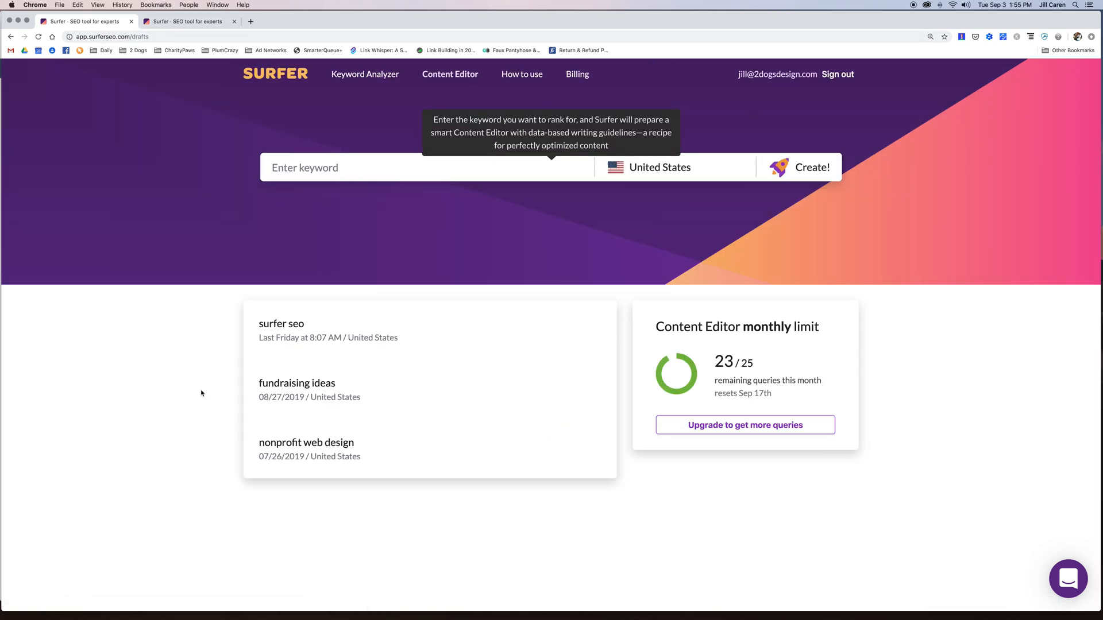
left_click(312, 391)
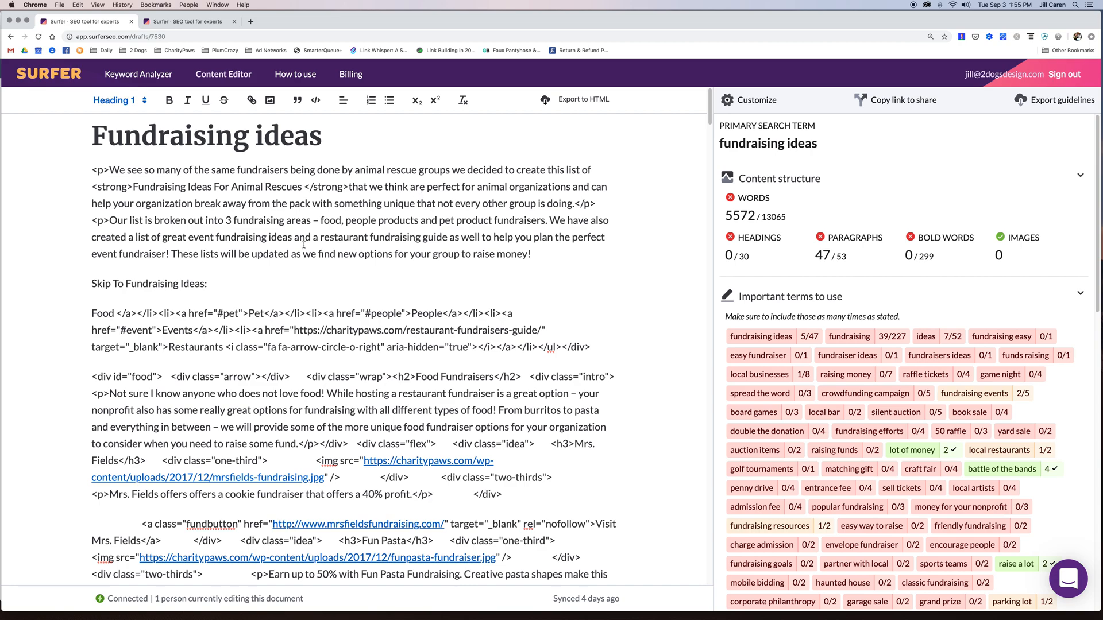
scroll(304, 244, "down", 10)
scroll(304, 244, "down", 20)
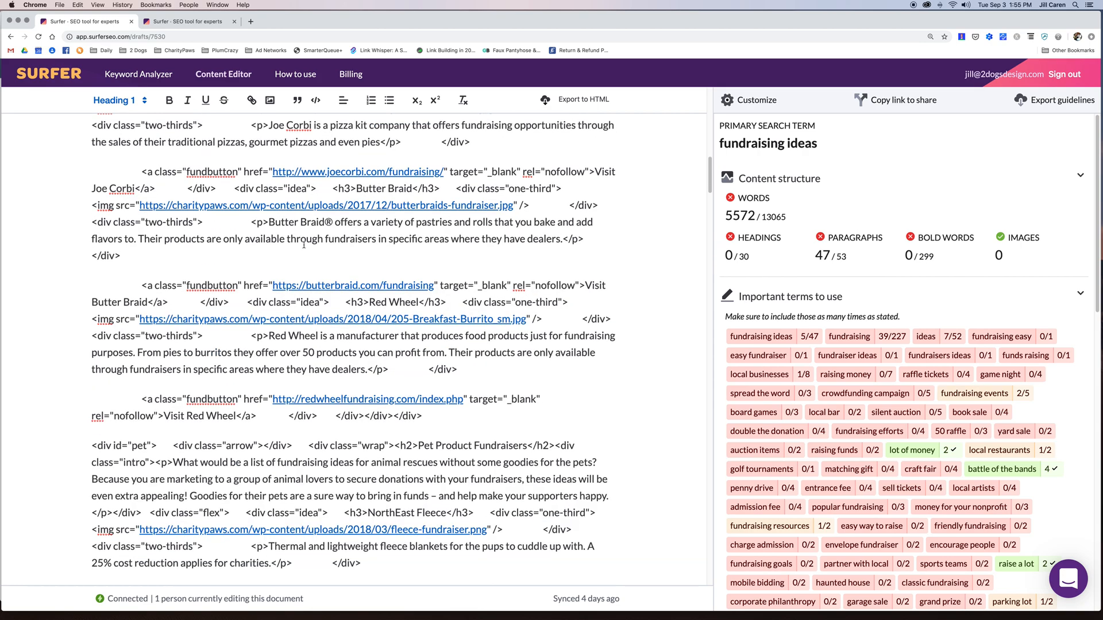
scroll(304, 244, "up", 20)
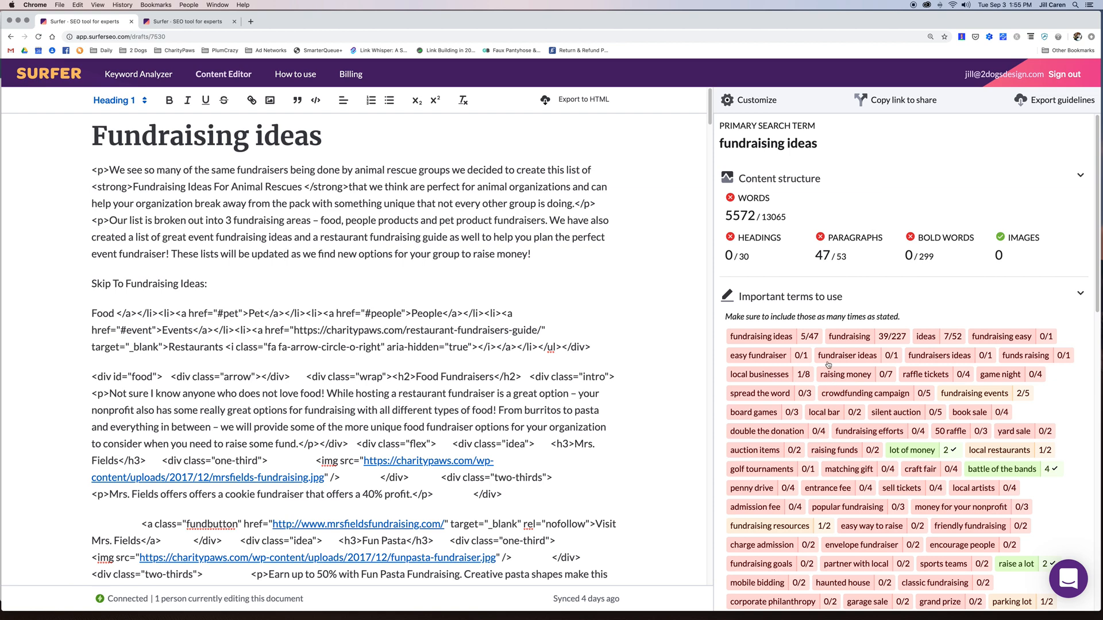
mouse_move(818, 342)
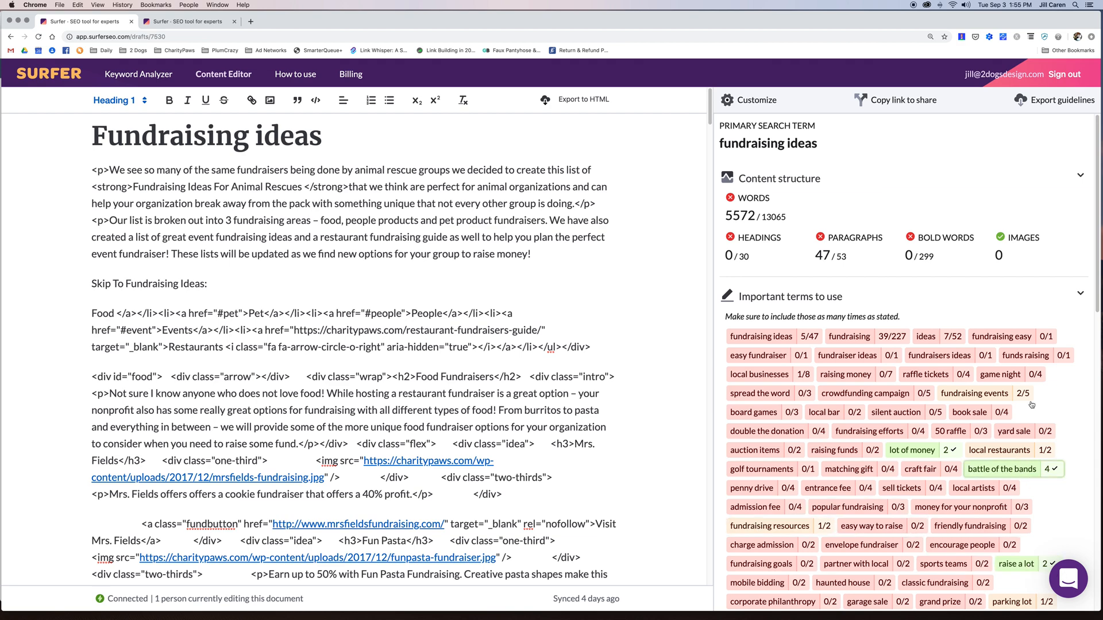
mouse_move(822, 258)
scroll(942, 172, "down", 15)
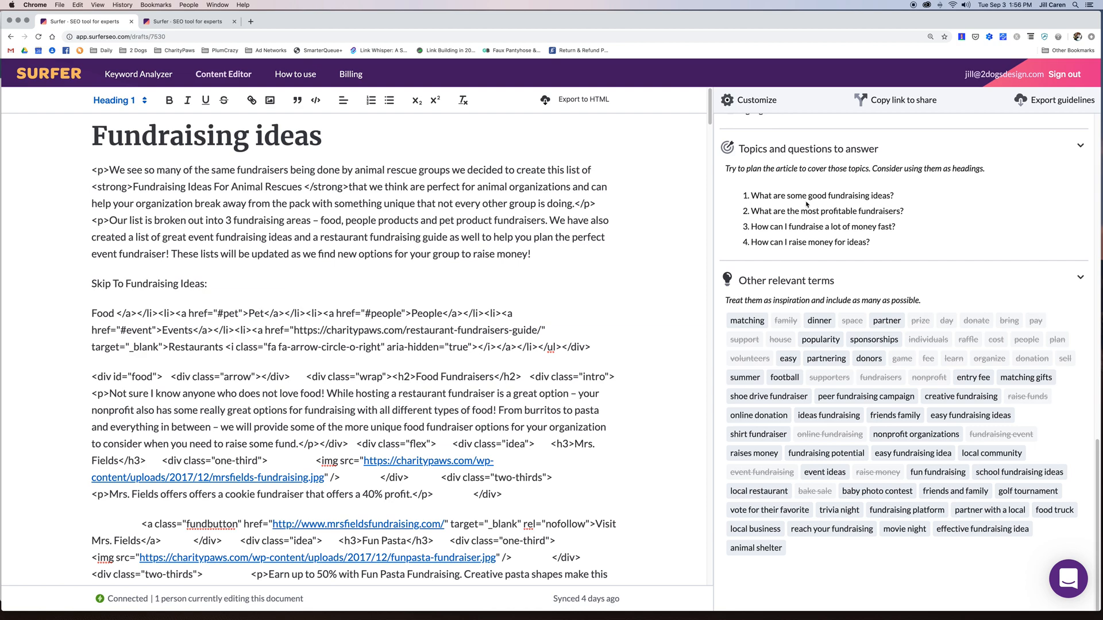
- Add 'how to raise money for a charity' as a question and finalize the customisation
left_click(753, 101)
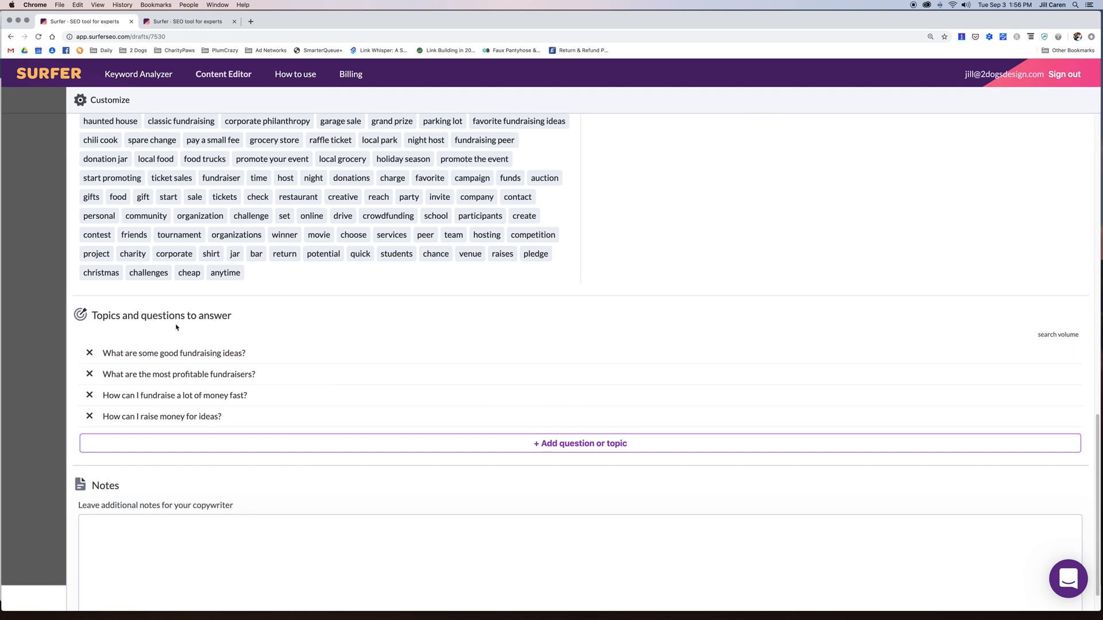
left_click(586, 449)
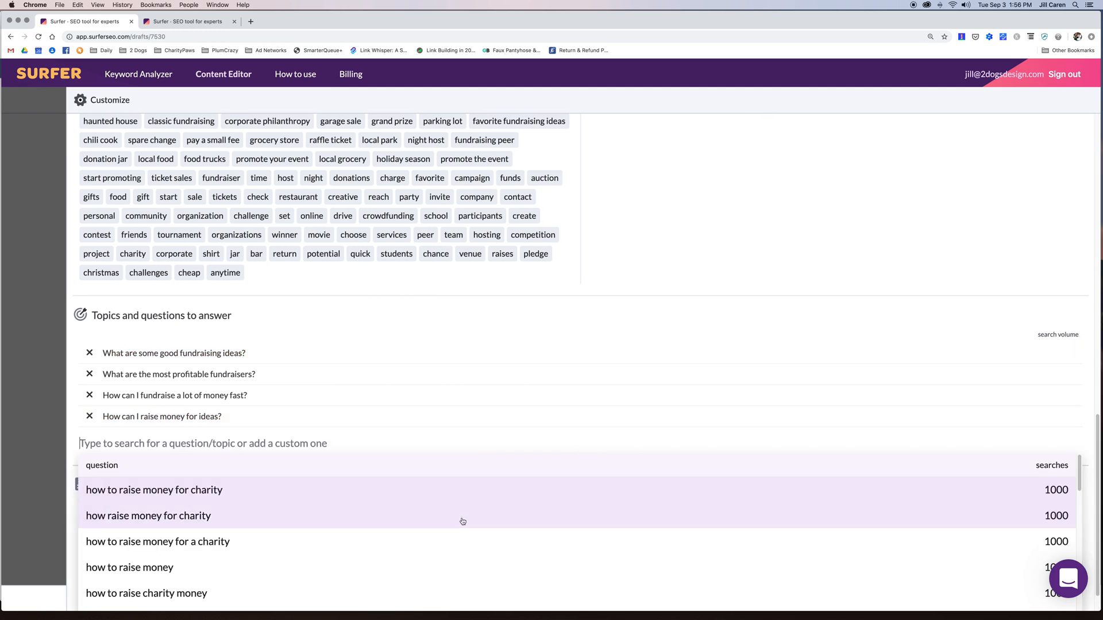
scroll(461, 520, "down", 8)
scroll(462, 521, "up", 8)
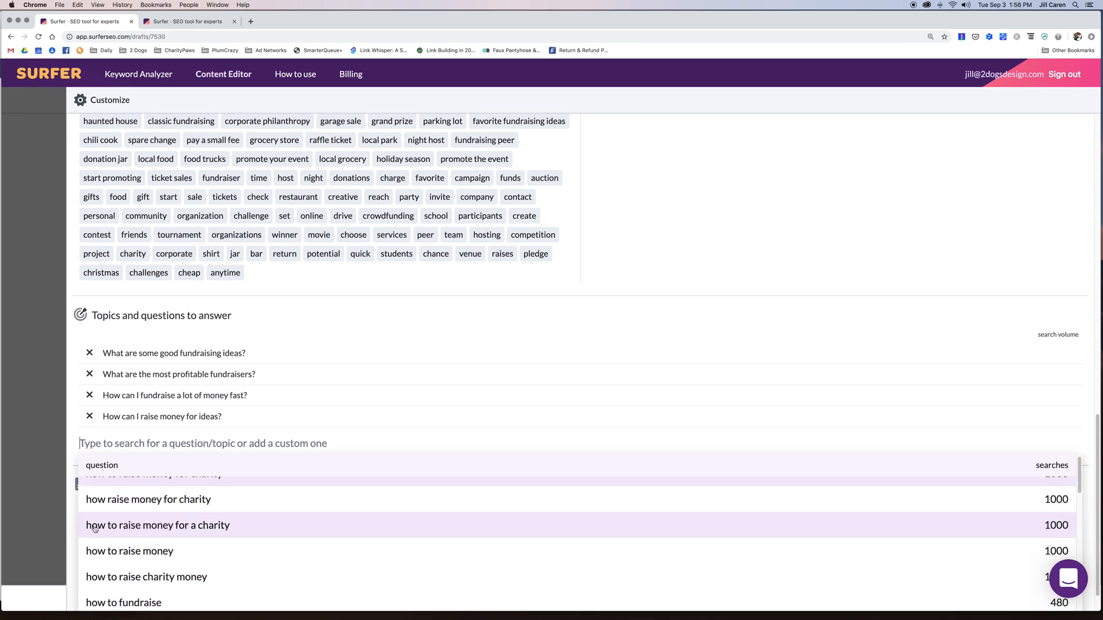
left_click(139, 526)
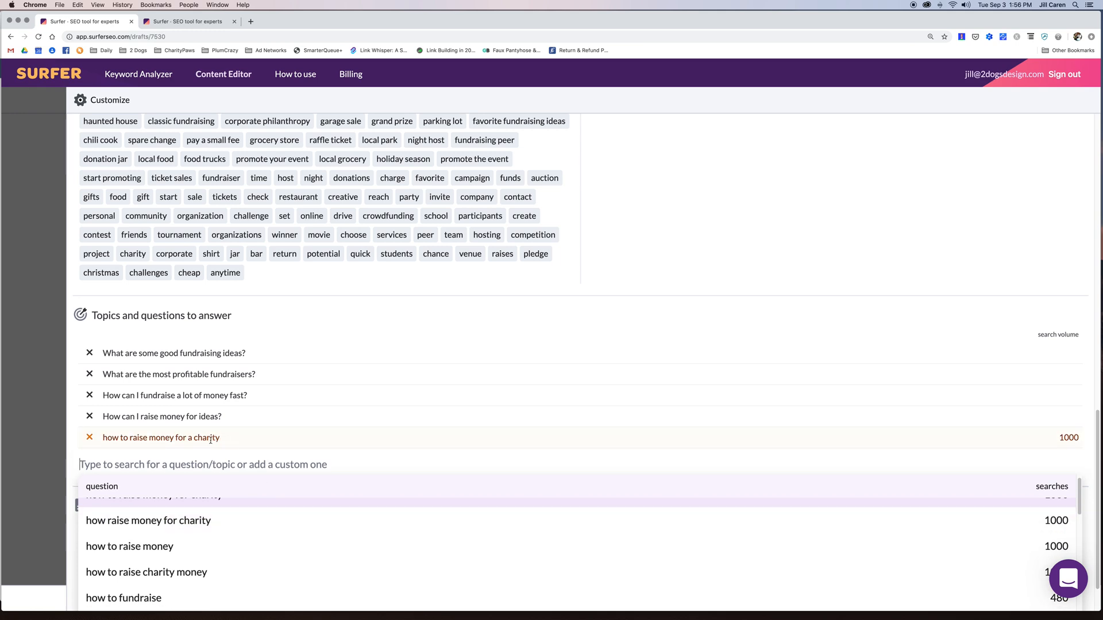
scroll(305, 450, "down", 3)
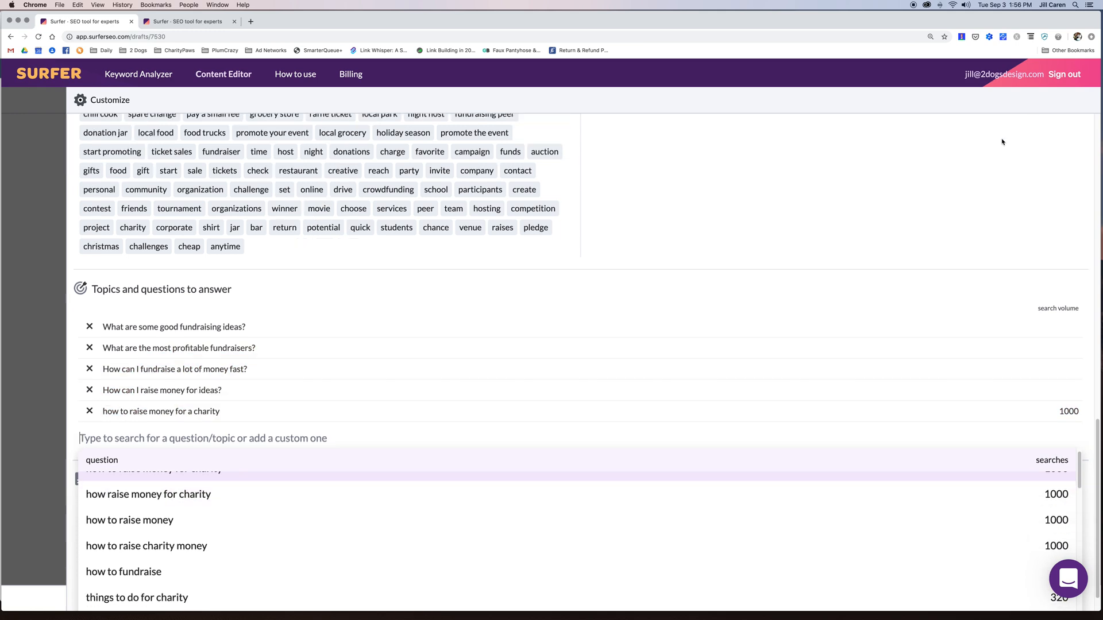
left_click(554, 275)
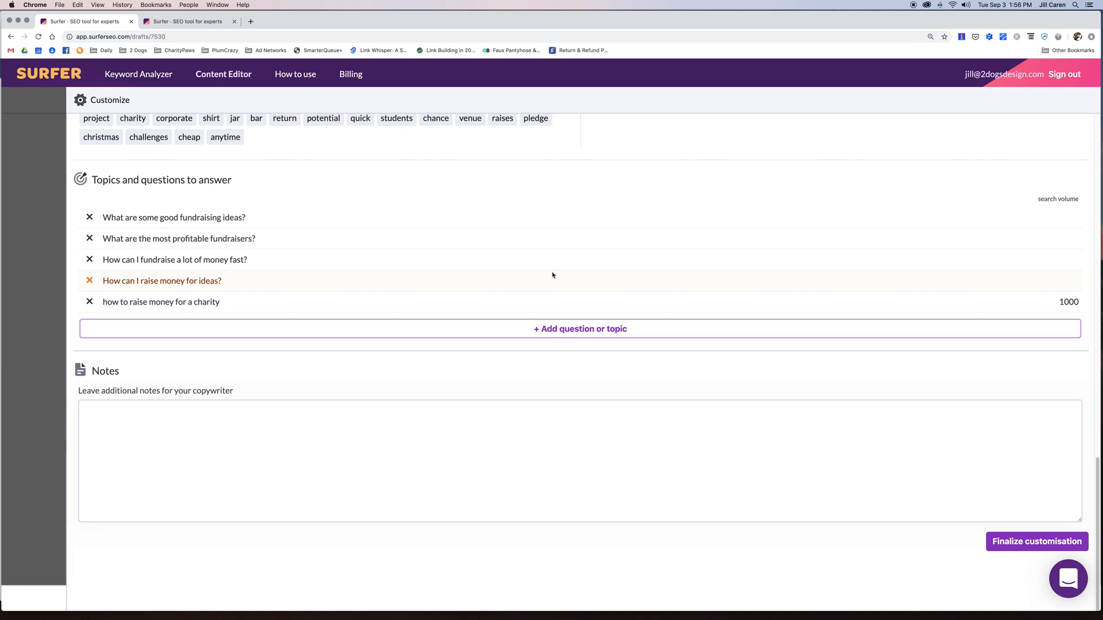
left_click(1034, 549)
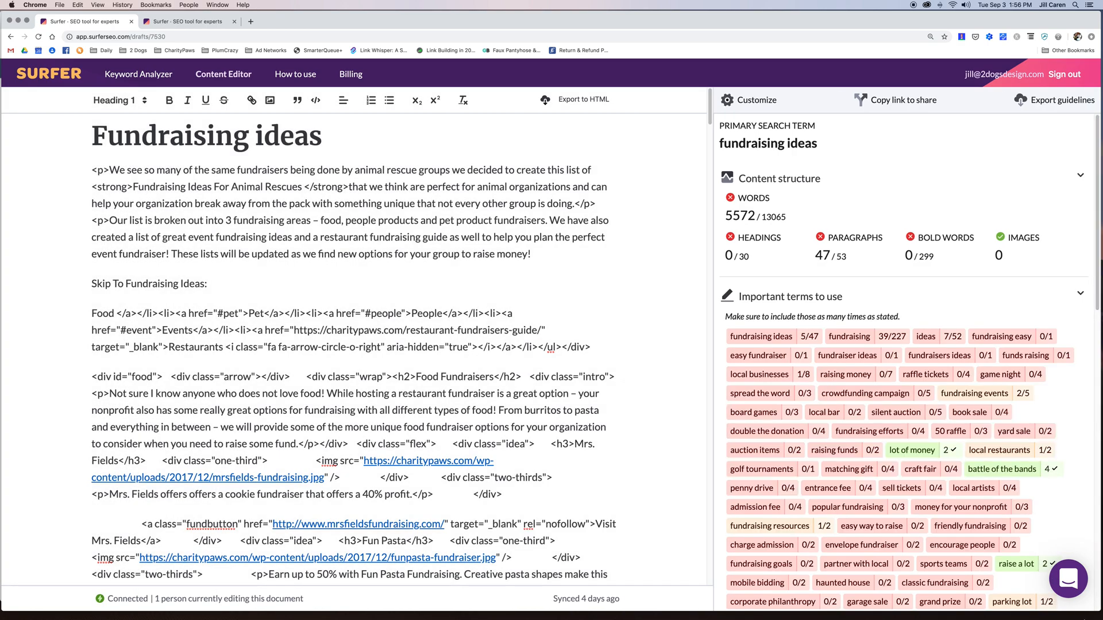
- Check the new question in the sidebar, then go to the Keyword Analyzer home page
scroll(939, 262, "down", 5)
scroll(939, 262, "down", 5)
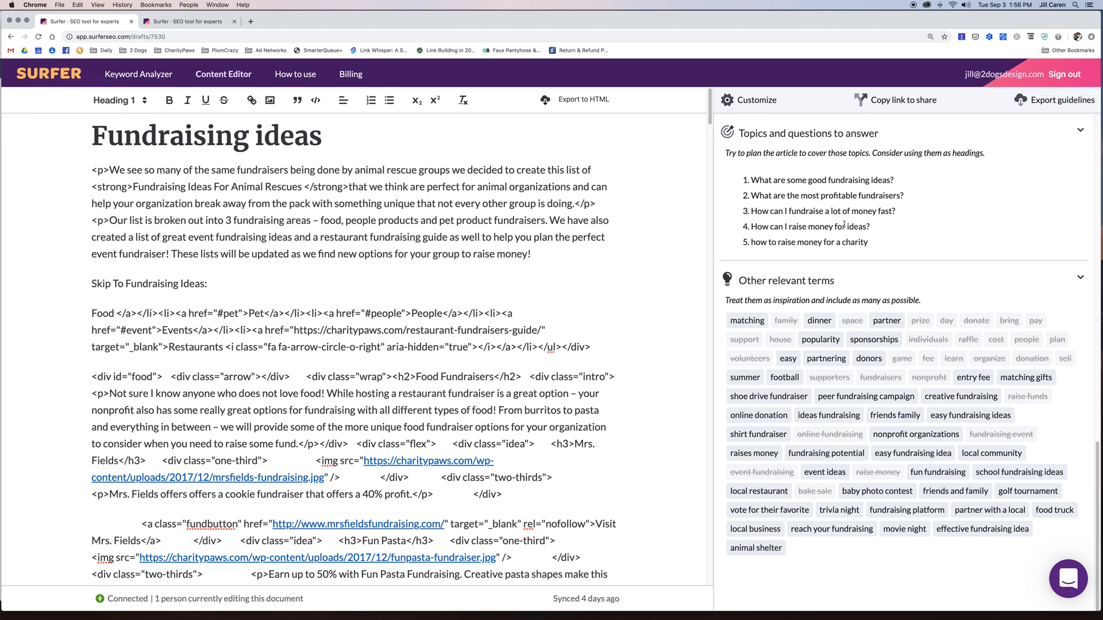
scroll(917, 226, "up", 15)
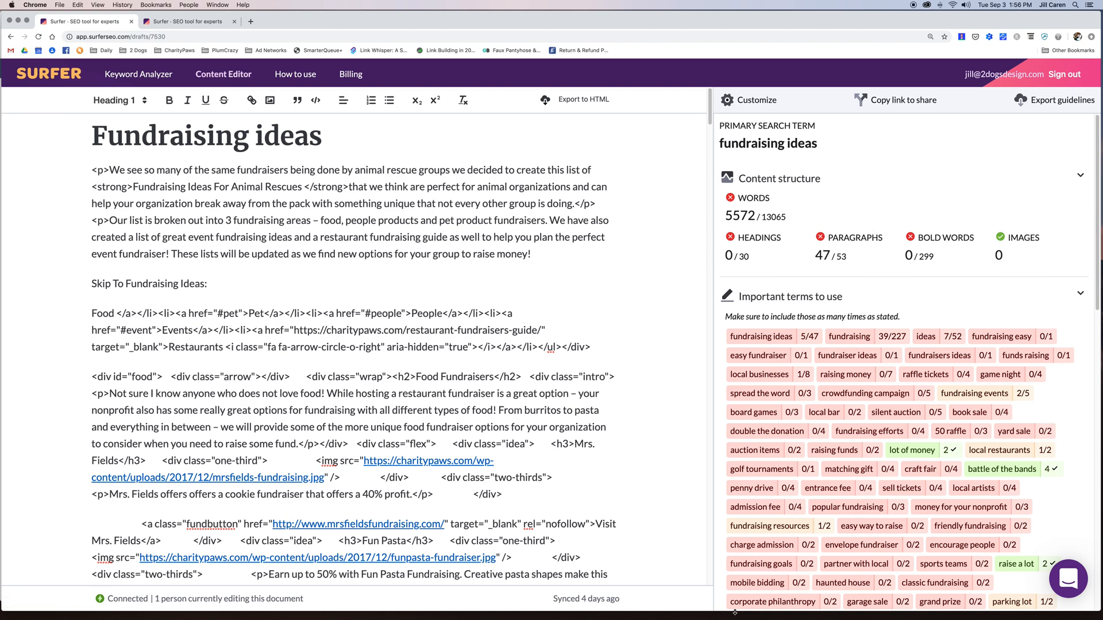
left_click(140, 77)
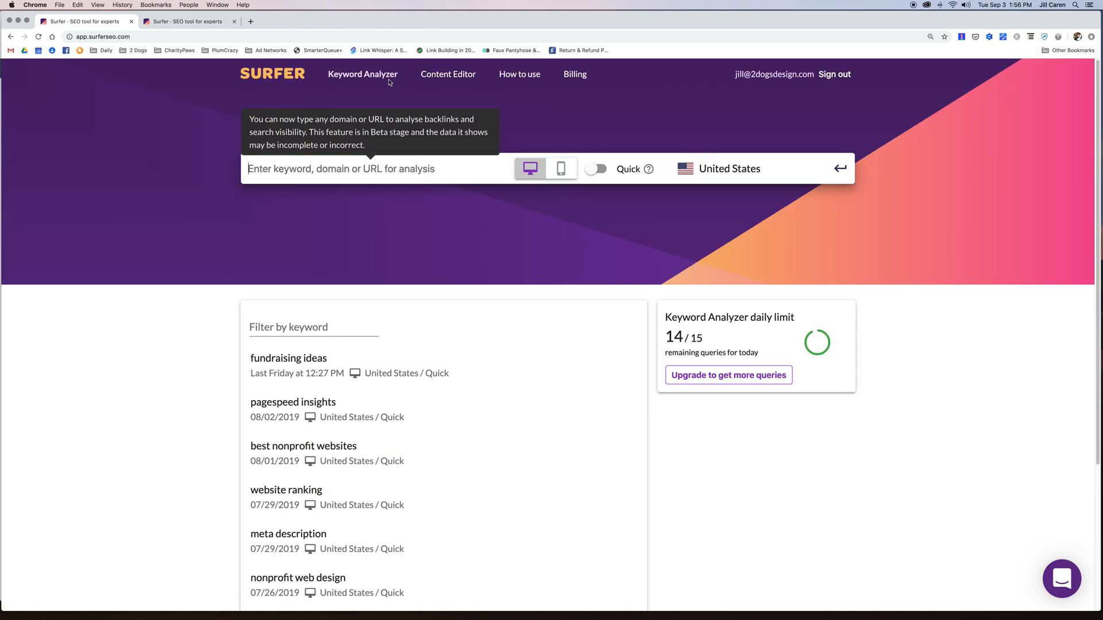